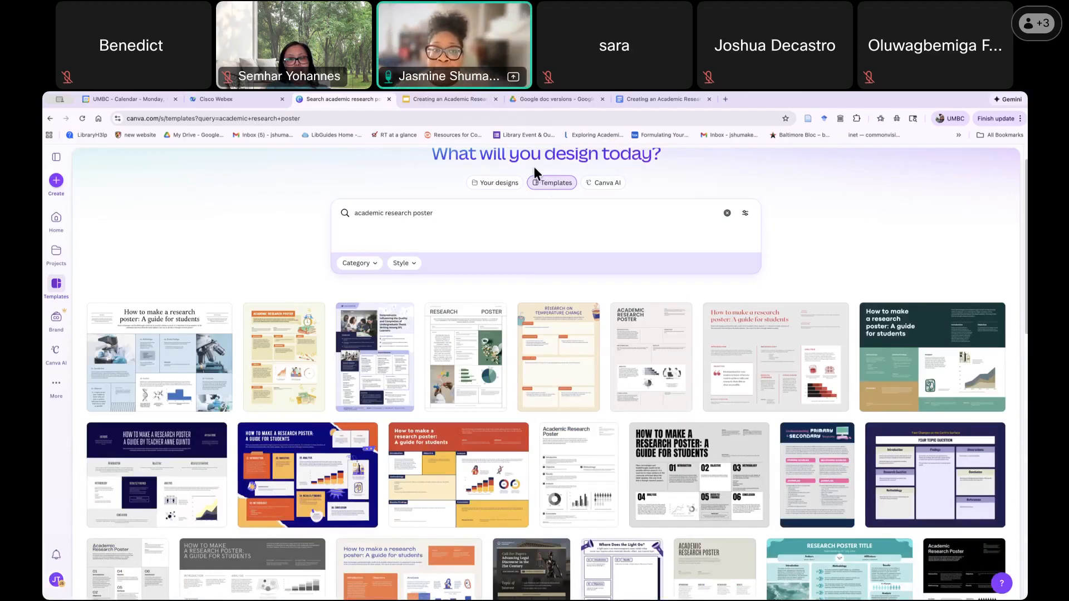
- Browse the template results for "academic research poster" and examine the available free and premium designs
{"action": "left_click", "coordinate": [359, 214]}
{"action": "left_click_drag", "start_coordinate": [356, 213], "coordinate": [400, 214]}
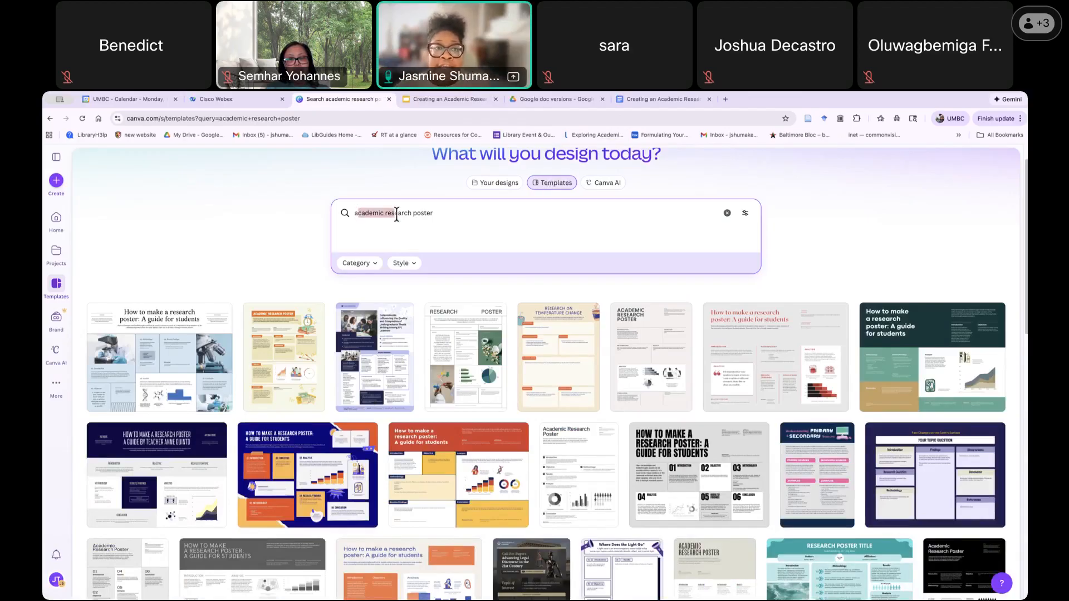
{"action": "left_click", "coordinate": [365, 213]}
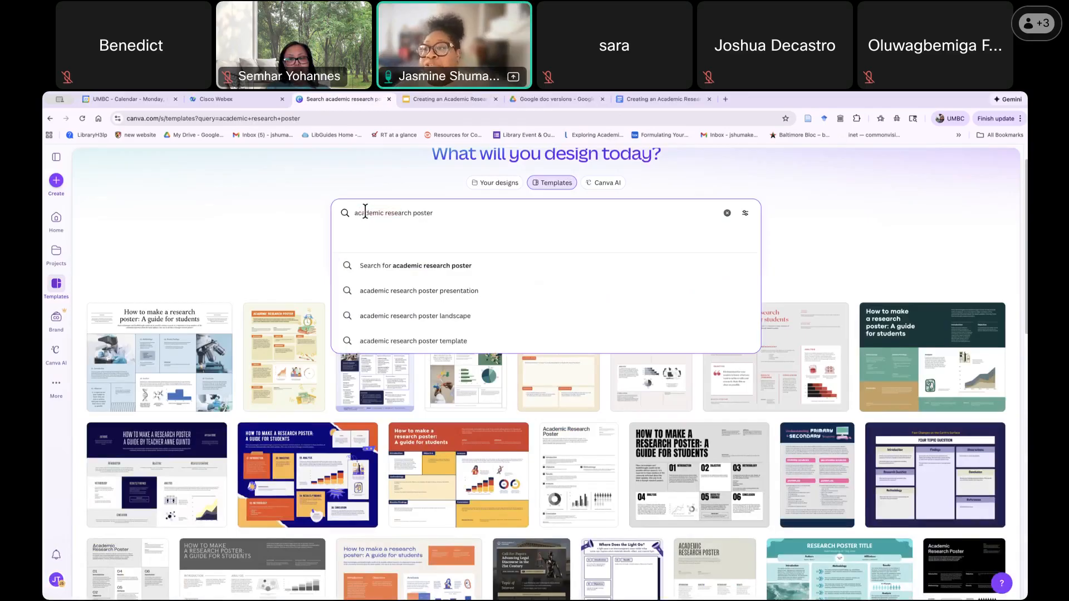
{"action": "left_click", "coordinate": [827, 287]}
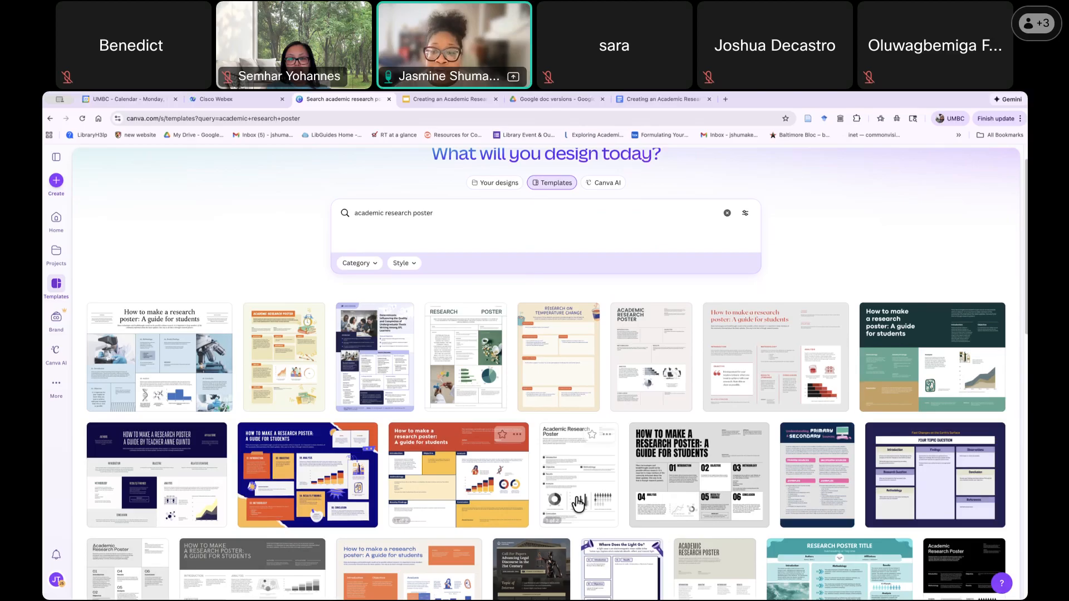
{"action": "scroll", "coordinate": [578, 504], "scroll_direction": "down", "scroll_amount": 5}
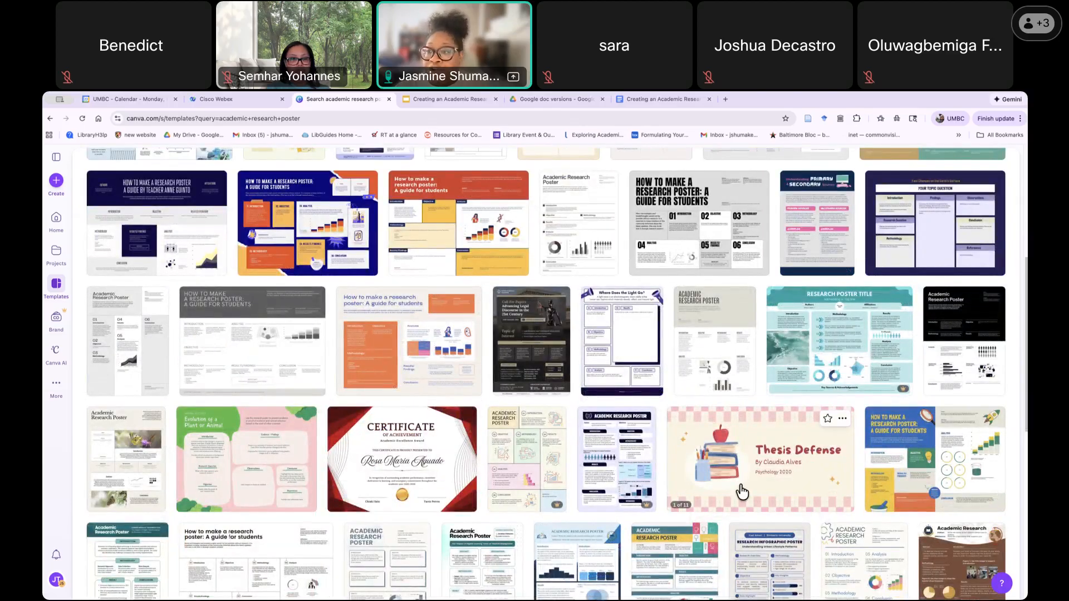
{"action": "scroll", "coordinate": [632, 379], "scroll_direction": "up", "scroll_amount": 5}
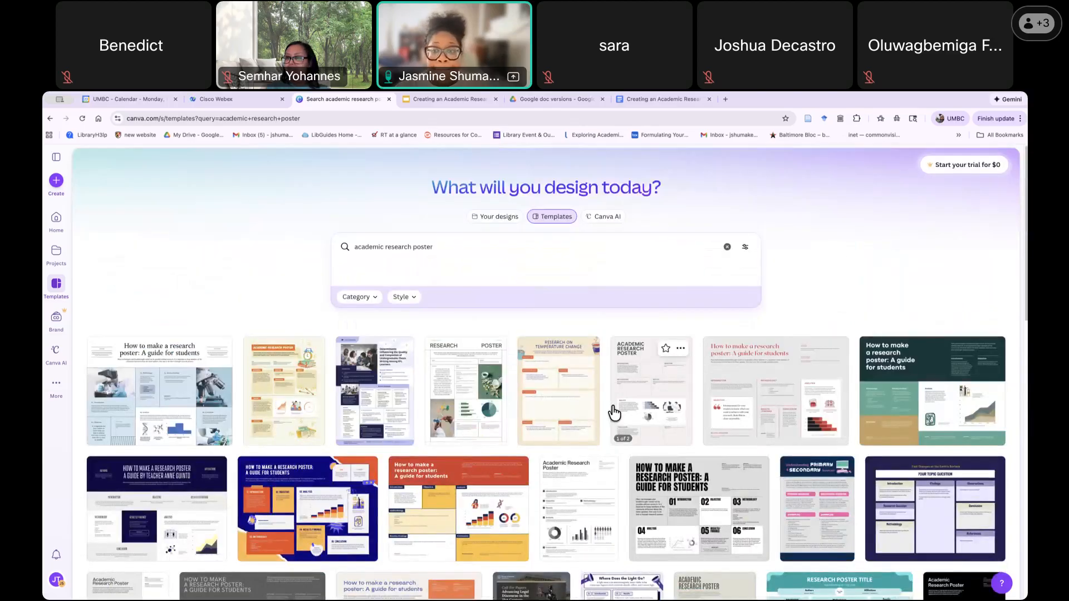
{"action": "scroll", "coordinate": [615, 412], "scroll_direction": "down", "scroll_amount": 3}
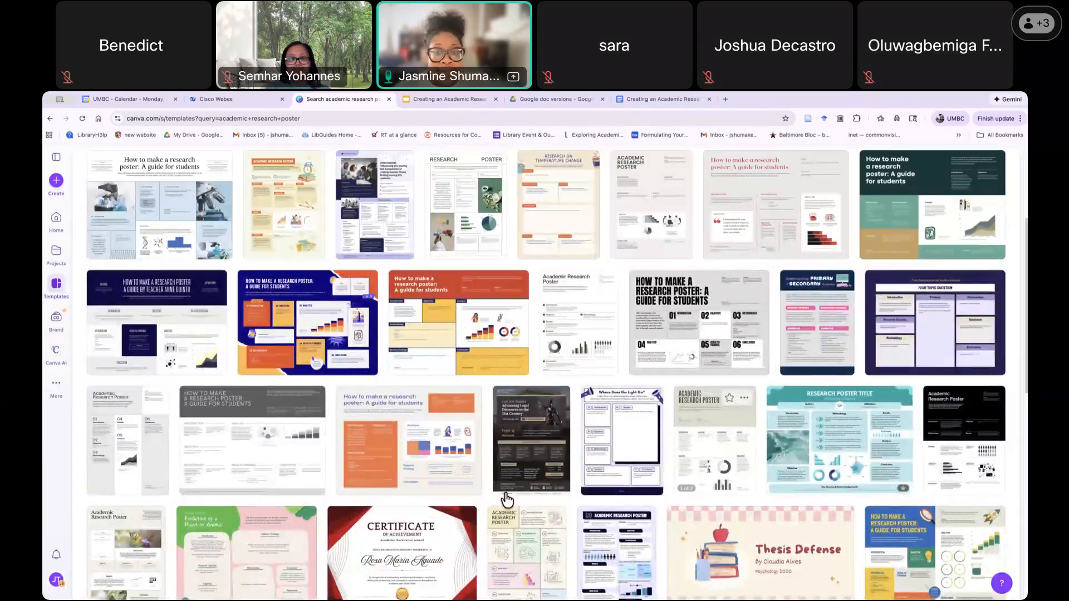
{"action": "scroll", "coordinate": [437, 499], "scroll_direction": "down", "scroll_amount": 3}
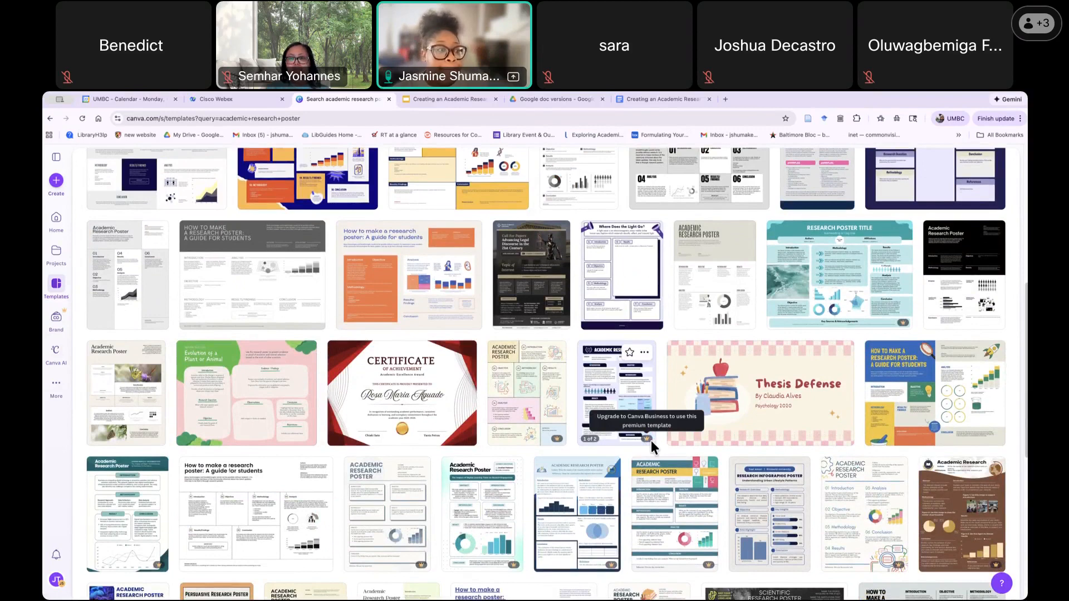
{"action": "scroll", "coordinate": [650, 440], "scroll_direction": "up", "scroll_amount": 6}
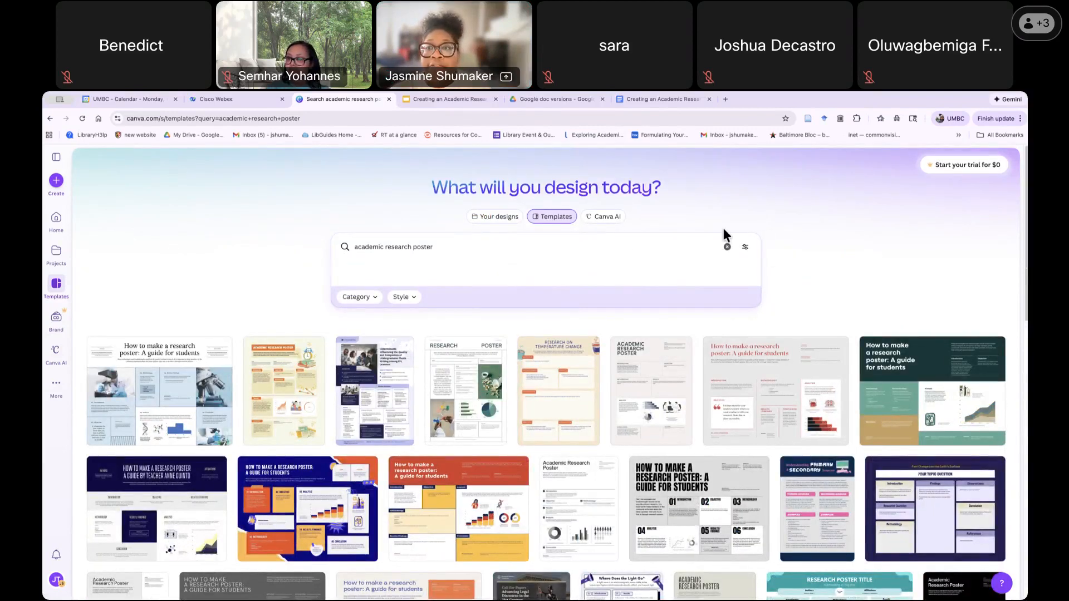
- Review the category and style filter options for the academic research poster template search
{"action": "left_click", "coordinate": [745, 248]}
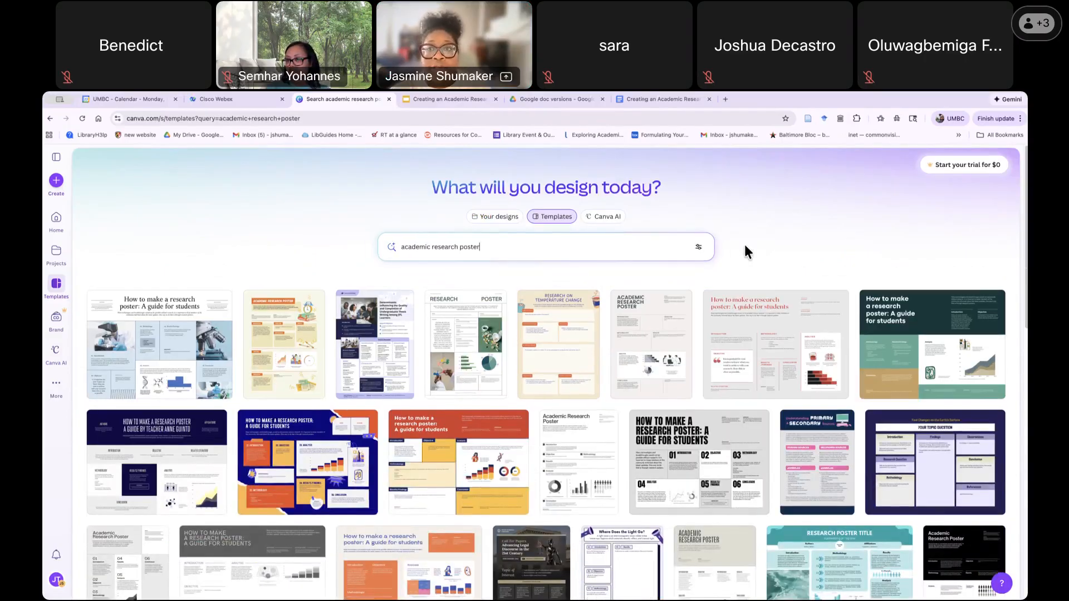
{"action": "left_click", "coordinate": [699, 247]}
{"action": "left_click", "coordinate": [373, 298]}
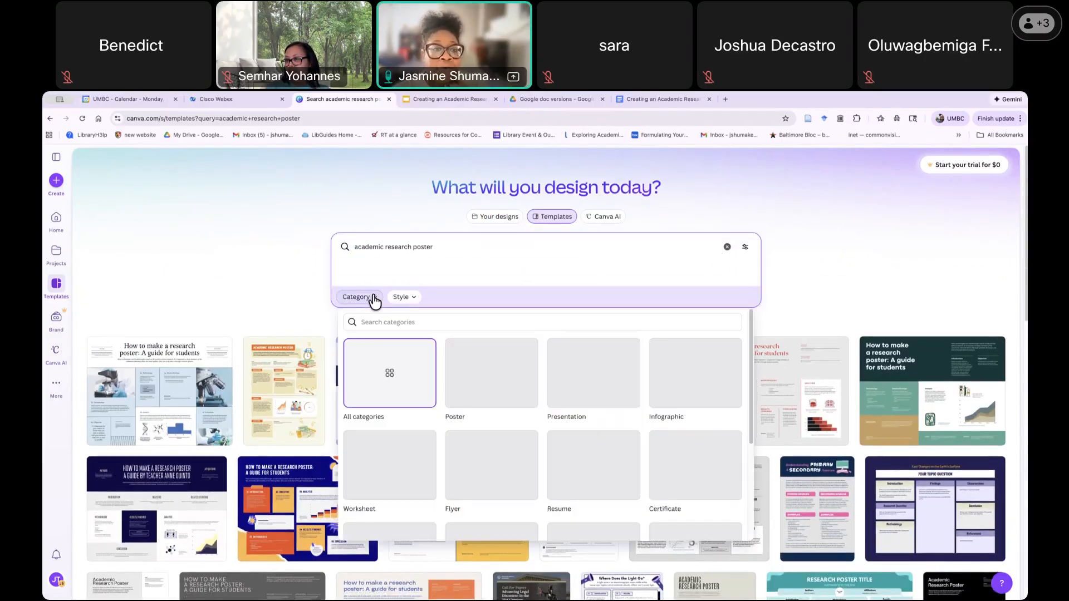
{"action": "left_click", "coordinate": [407, 301]}
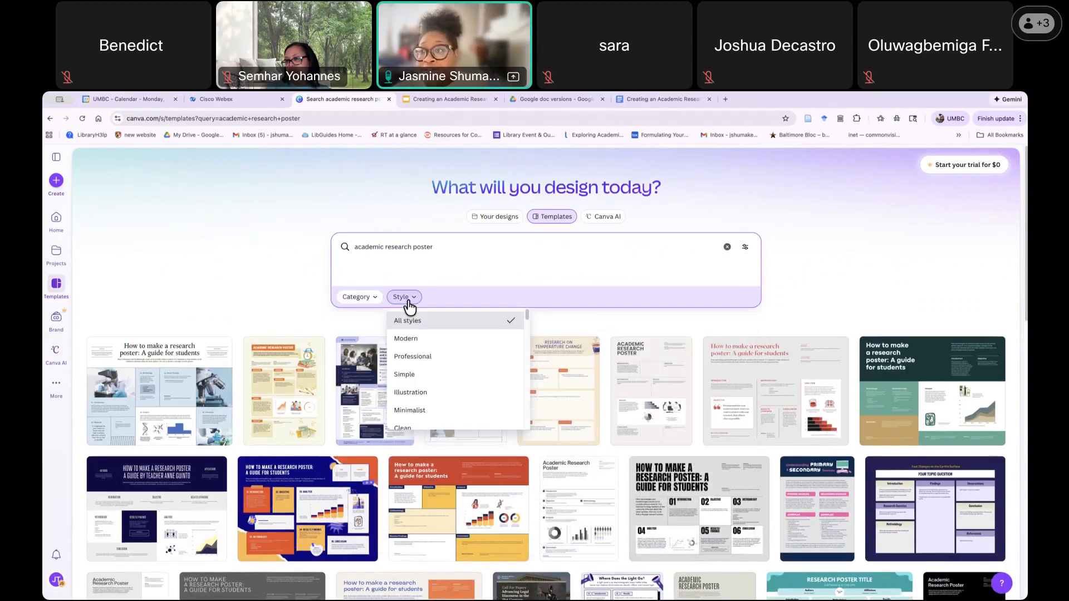
{"action": "left_click", "coordinate": [832, 275]}
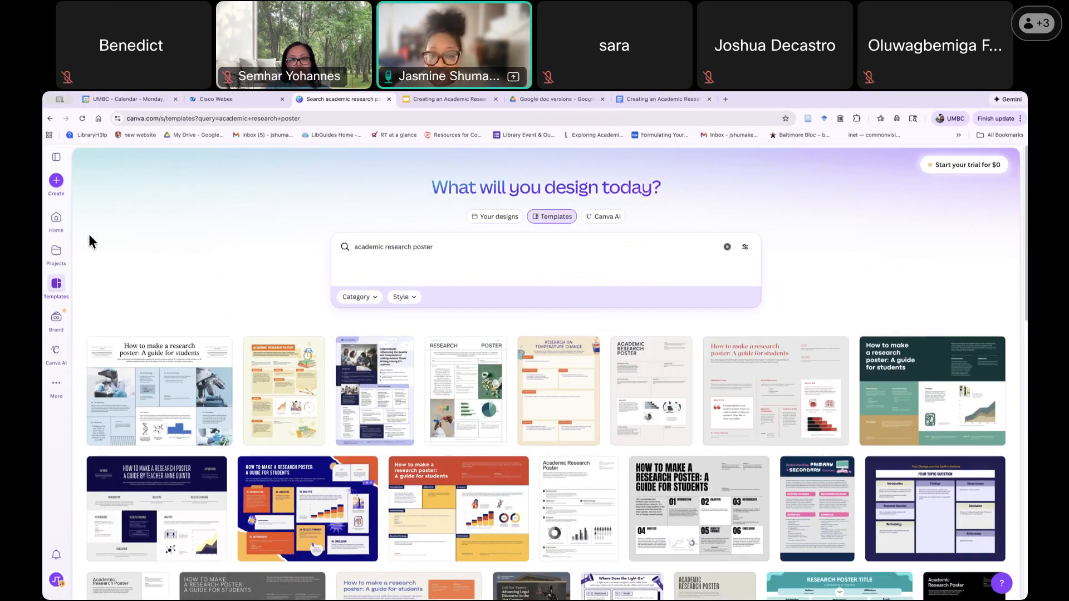
- Return to the home page and look over the options for creating a new design
{"action": "left_click", "coordinate": [60, 220]}
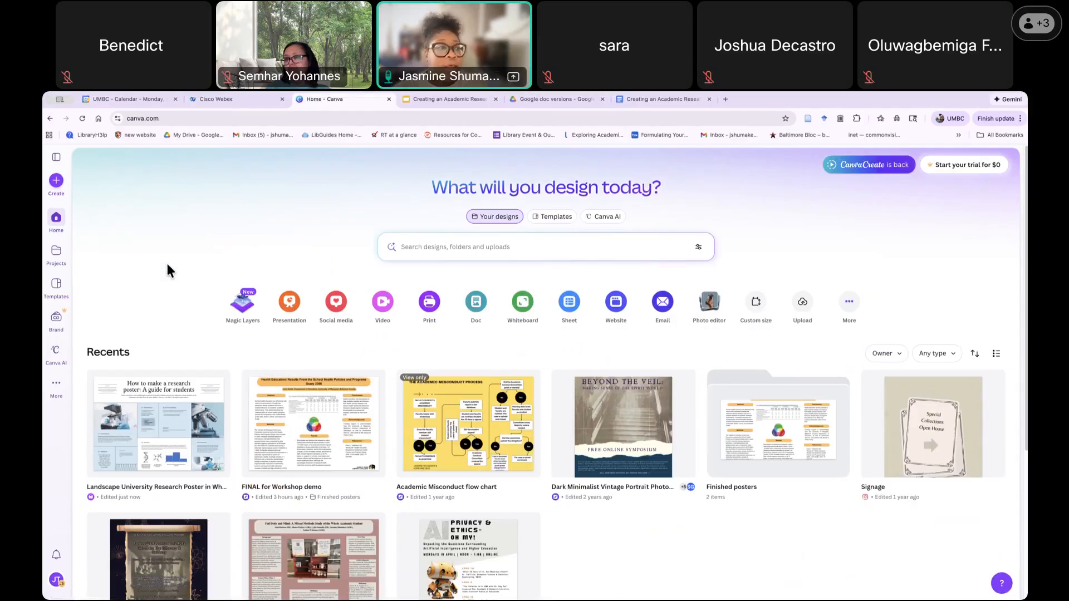
{"action": "left_click", "coordinate": [55, 183]}
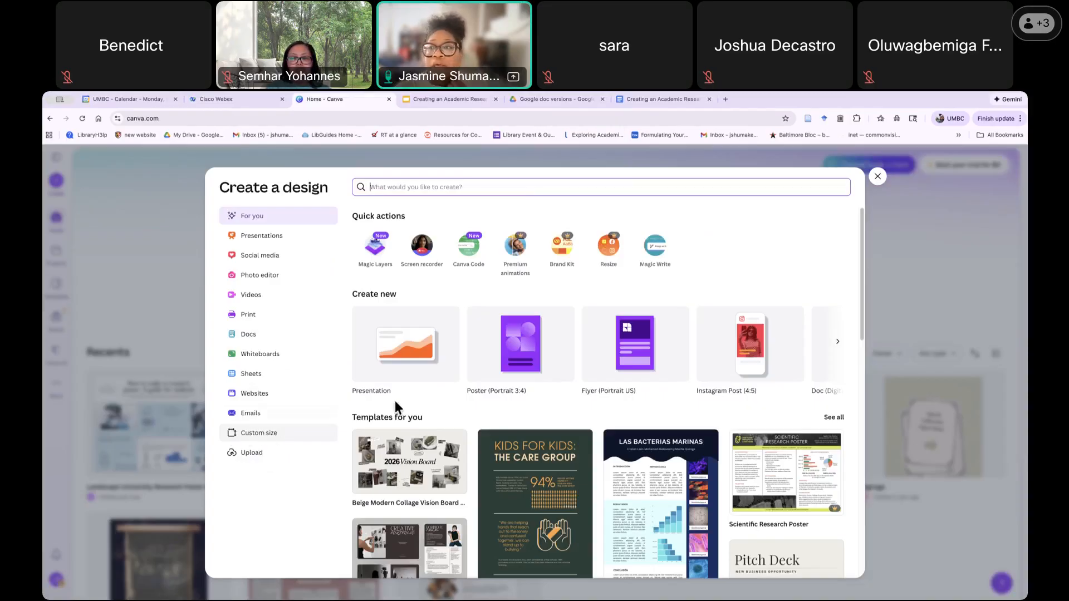
{"action": "left_click", "coordinate": [877, 177]}
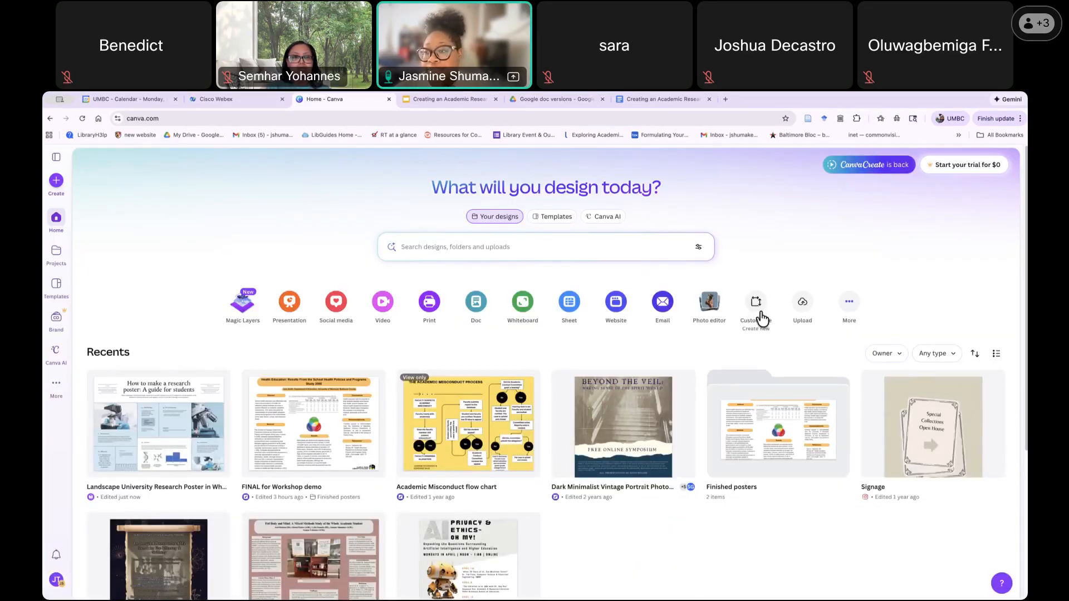
- Create a new custom-size design 48 in wide and 36 in high, with the proportions locked
{"action": "left_click", "coordinate": [757, 307]}
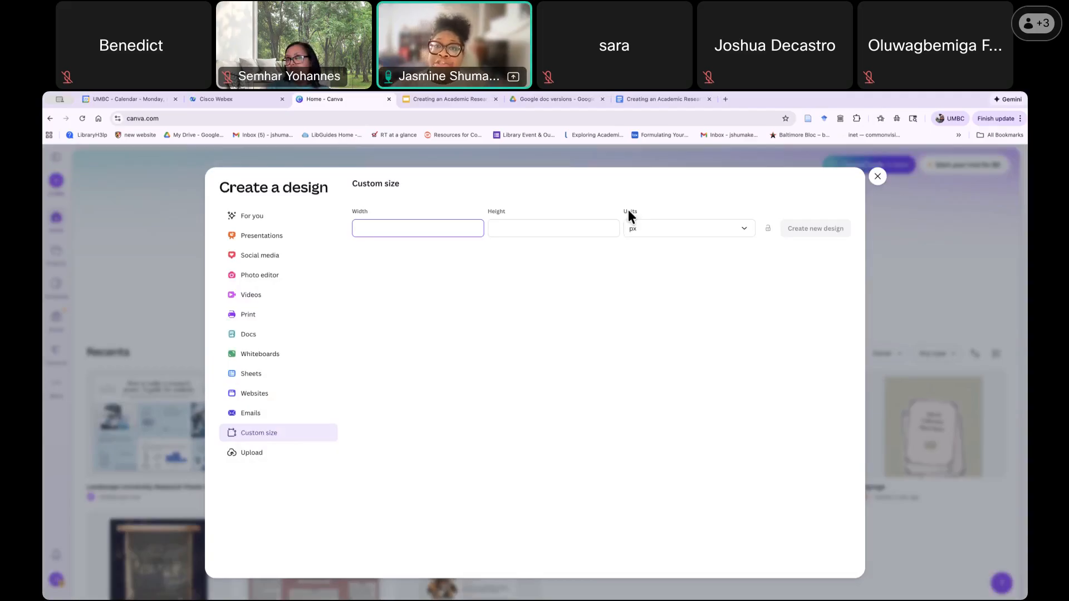
{"action": "left_click", "coordinate": [656, 231]}
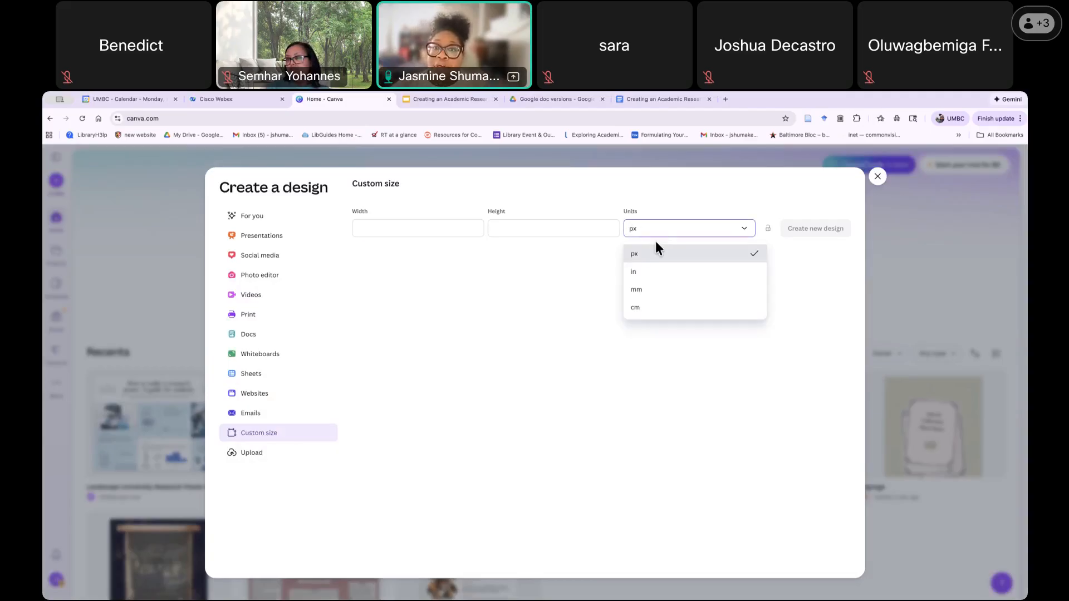
{"action": "left_click", "coordinate": [662, 278]}
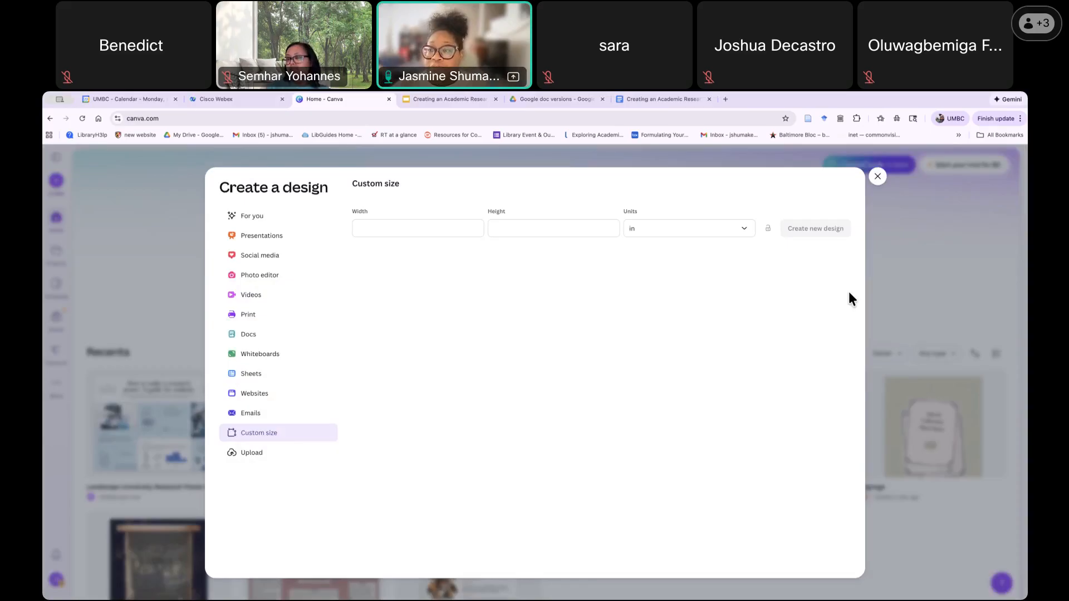
{"action": "left_click", "coordinate": [394, 228]}
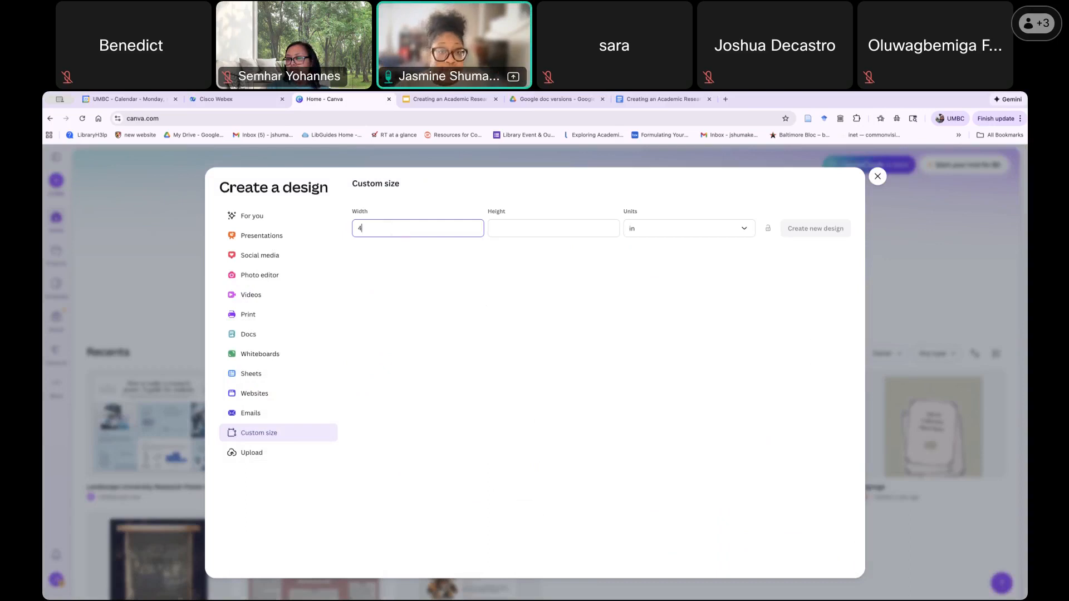
{"action": "left_click", "coordinate": [502, 229]}
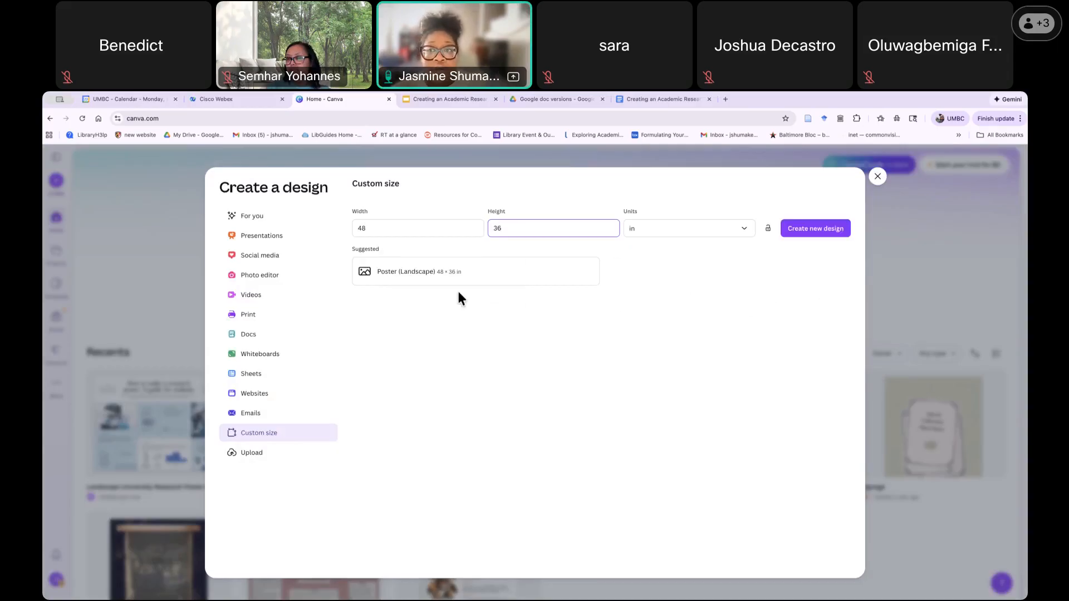
{"action": "left_click", "coordinate": [769, 230]}
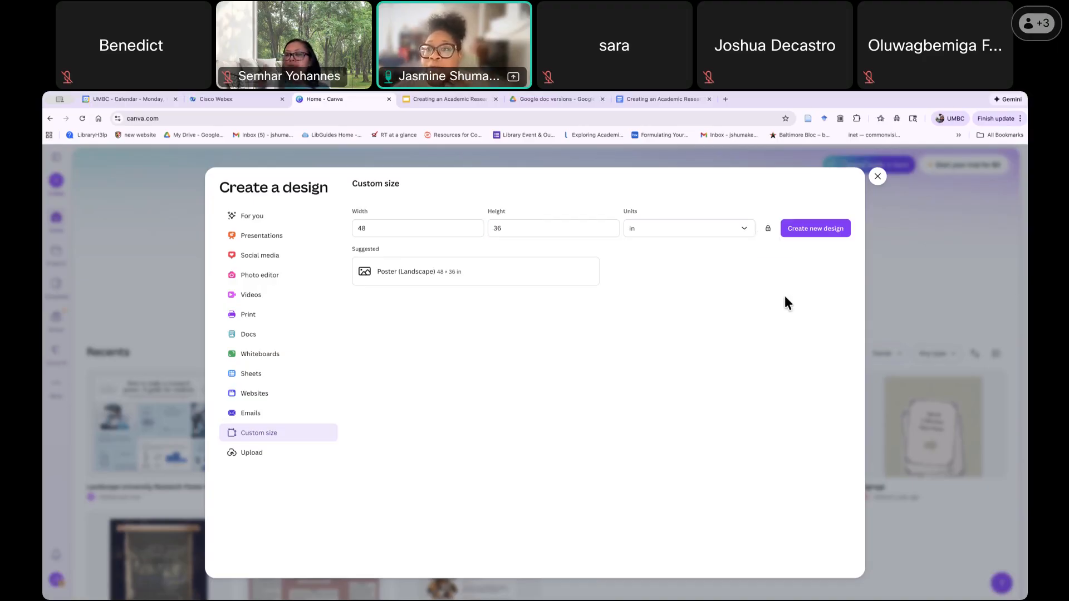
{"action": "left_click", "coordinate": [816, 234]}
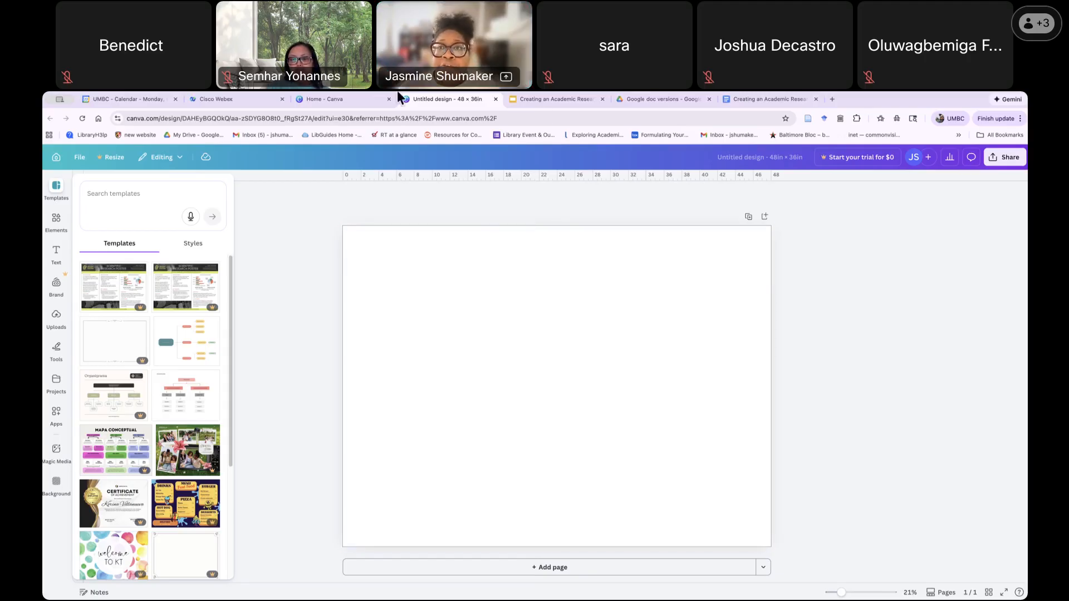
- Examine the data table and image in the Google Docs poster content, and return to Canva to show the uploaded images
{"action": "left_click", "coordinate": [734, 99]}
{"action": "scroll", "coordinate": [322, 377], "scroll_direction": "down", "scroll_amount": 4}
{"action": "scroll", "coordinate": [299, 291], "scroll_direction": "up", "scroll_amount": 2}
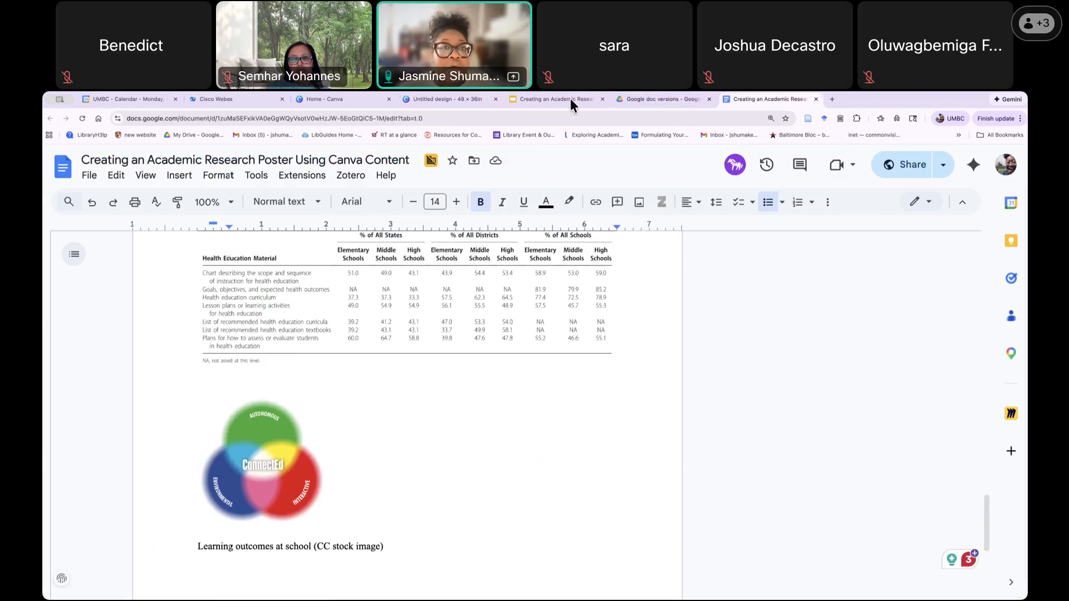
{"action": "left_click", "coordinate": [441, 100]}
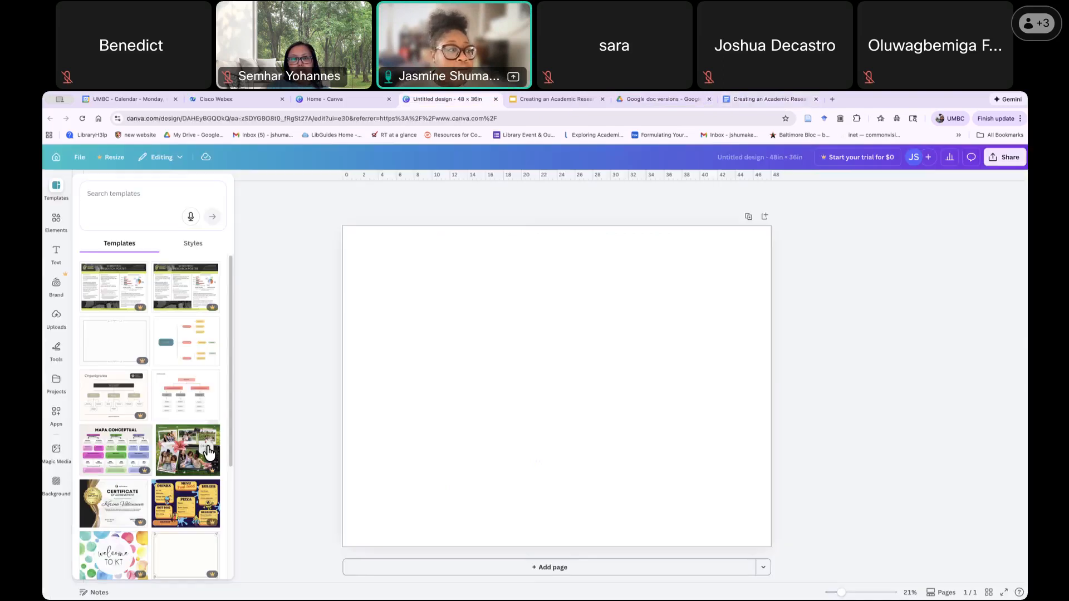
{"action": "left_click", "coordinate": [58, 319]}
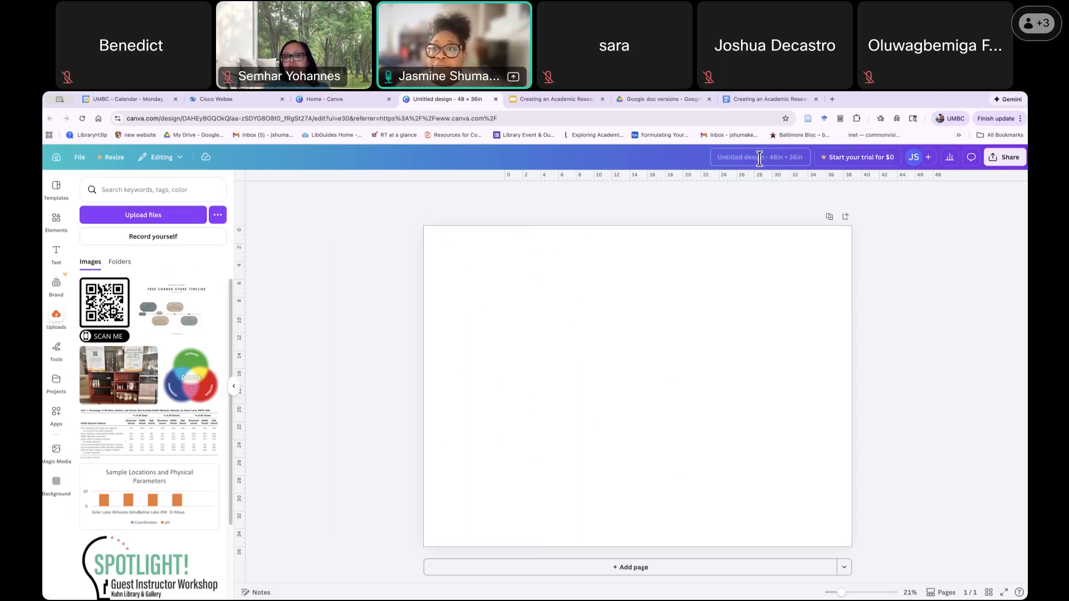
- Rename the untitled poster design as "workshop demo"
{"action": "left_click", "coordinate": [779, 158]}
{"action": "type", "text": "workshop demo"}
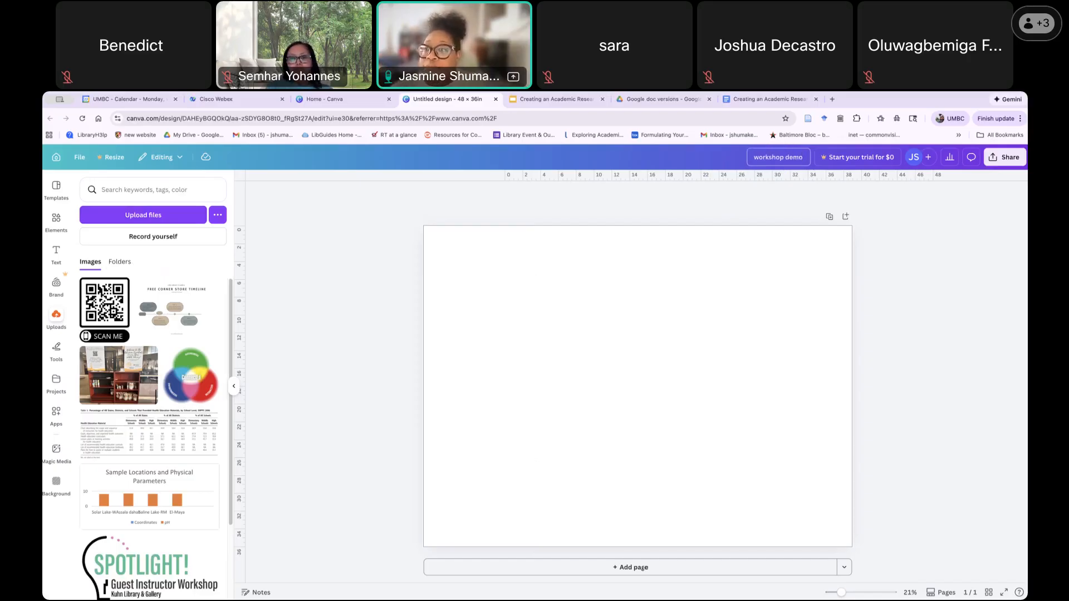
{"action": "left_click", "coordinate": [369, 310]}
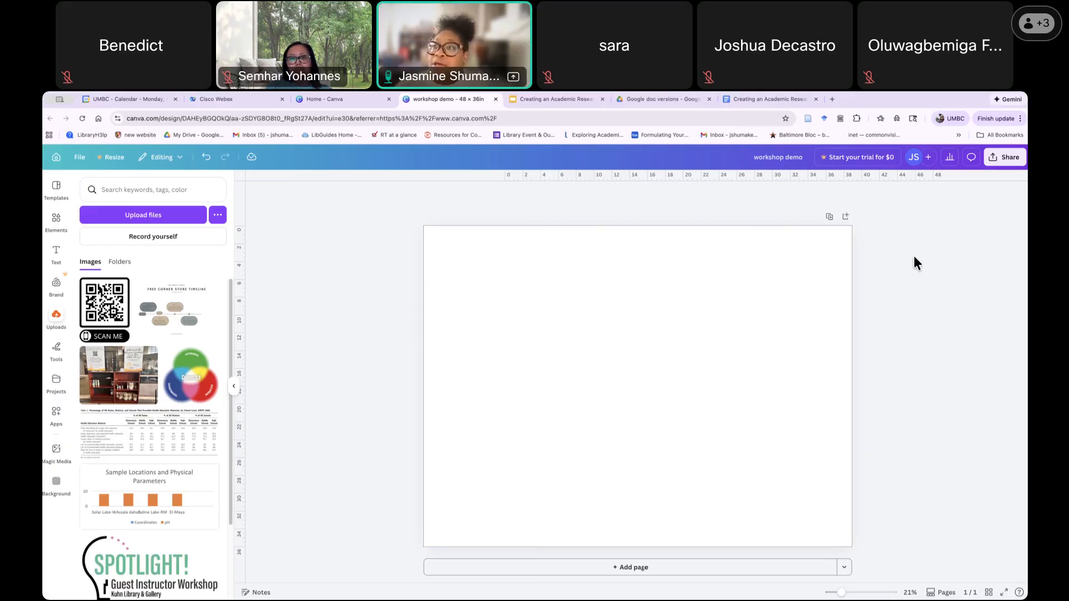
- View the sharing options for adding collaborators to the poster design, and close them without inviting anyone
{"action": "left_click", "coordinate": [927, 158]}
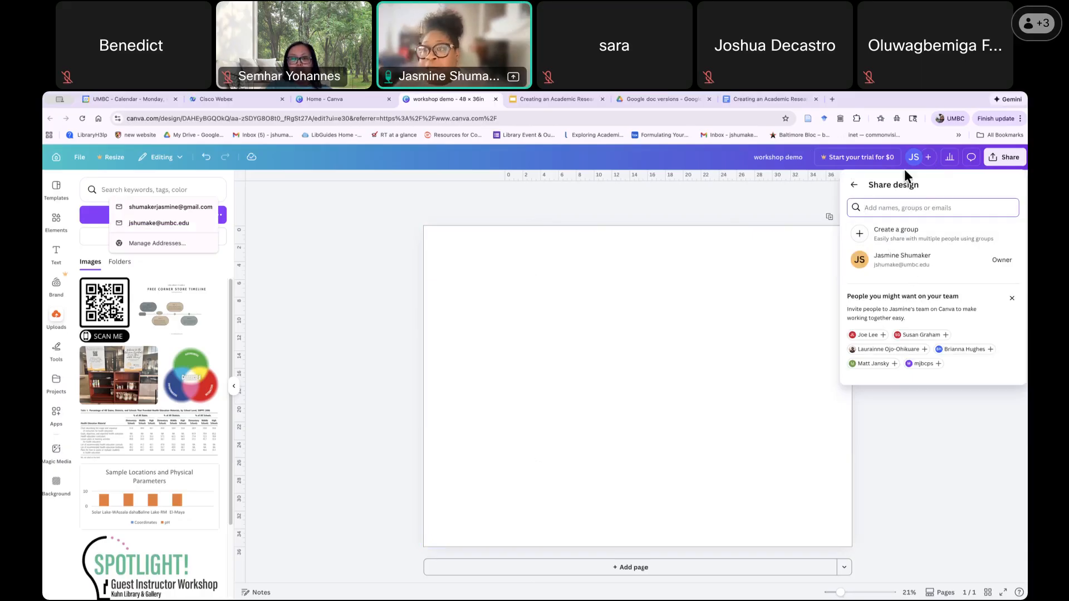
{"action": "left_click", "coordinate": [1011, 439]}
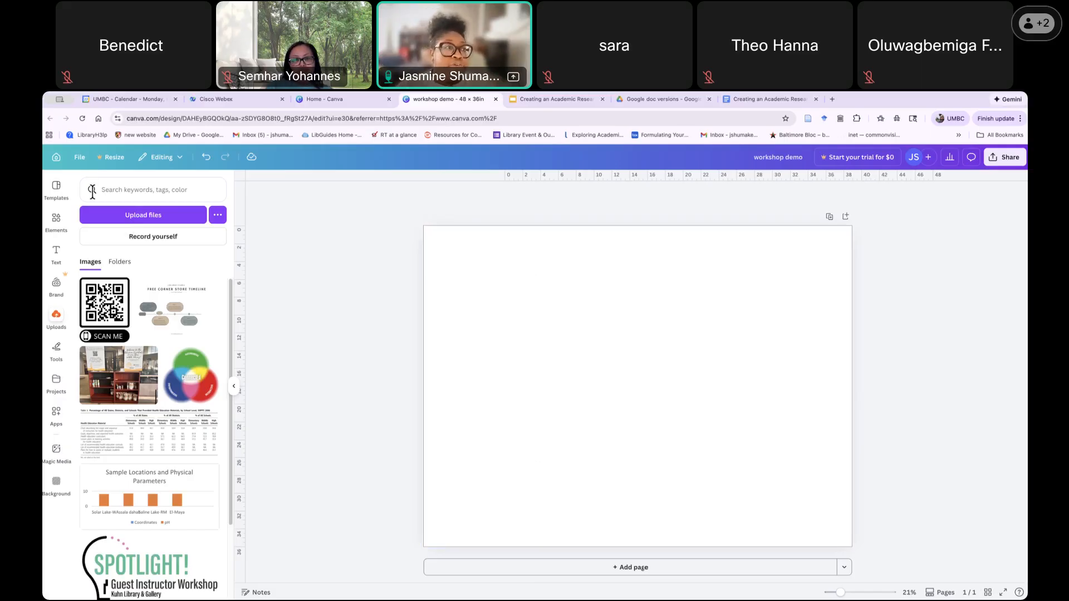
- Add custom layout guides to the poster with 48 columns and 36 rows, with gaps and margins of 0 in
{"action": "left_click", "coordinate": [83, 158]}
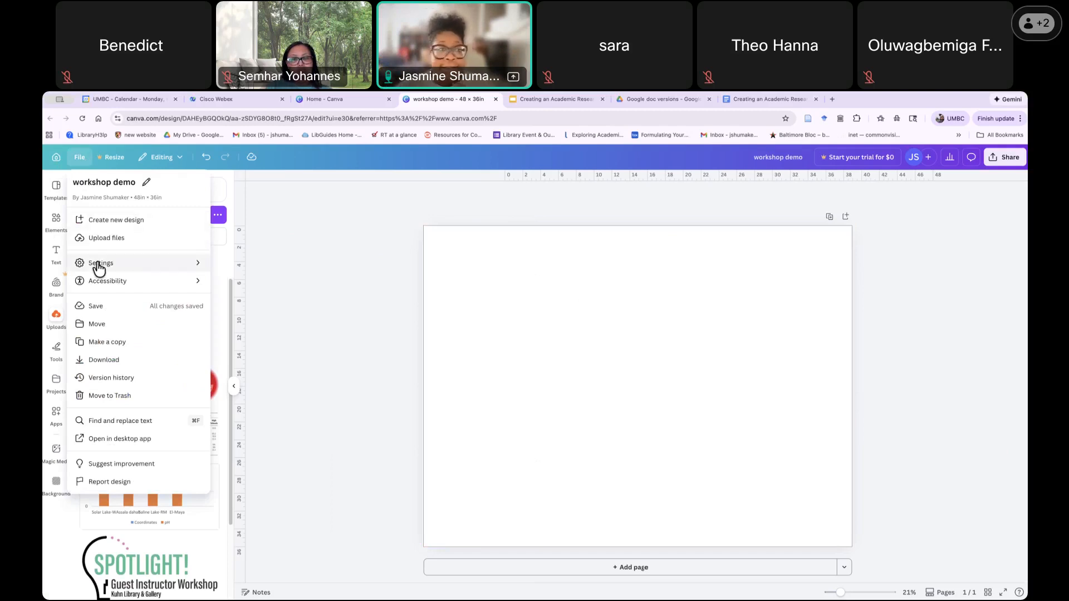
{"action": "mouse_move", "coordinate": [97, 266]}
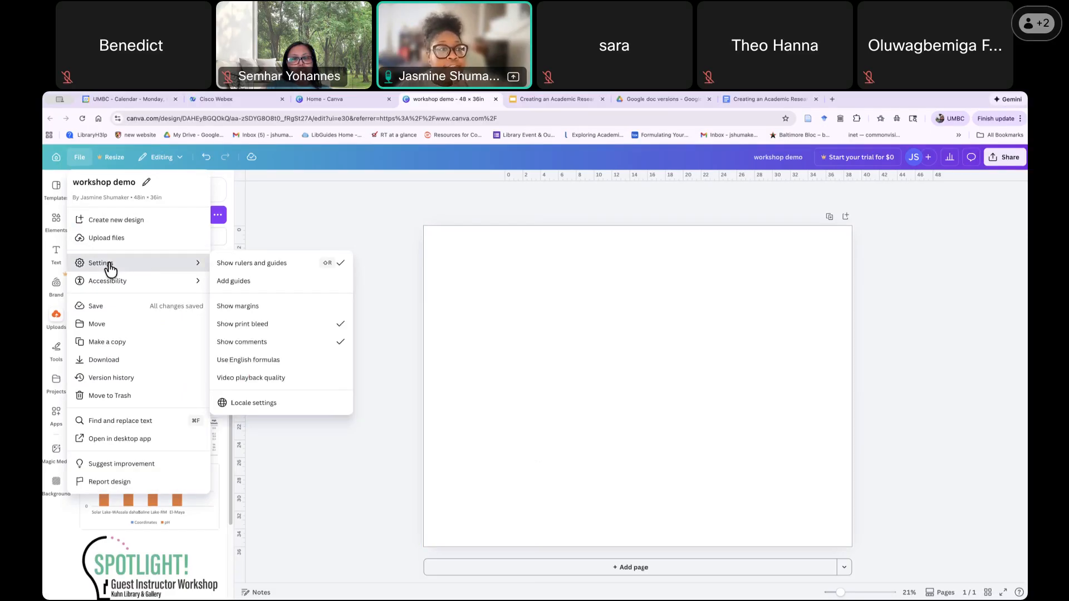
{"action": "left_click", "coordinate": [249, 281]}
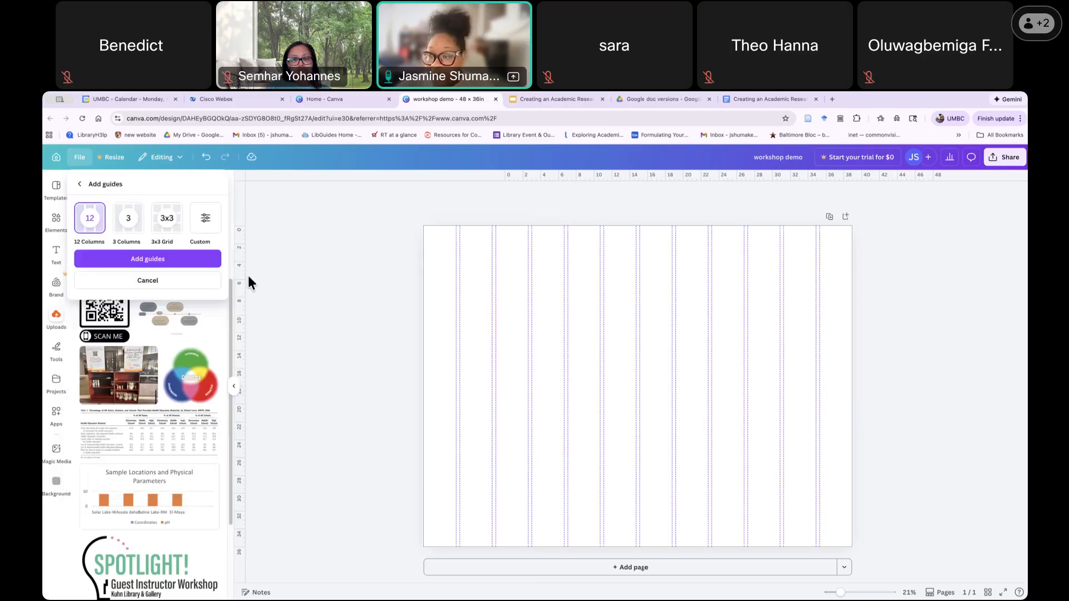
{"action": "left_click", "coordinate": [205, 222]}
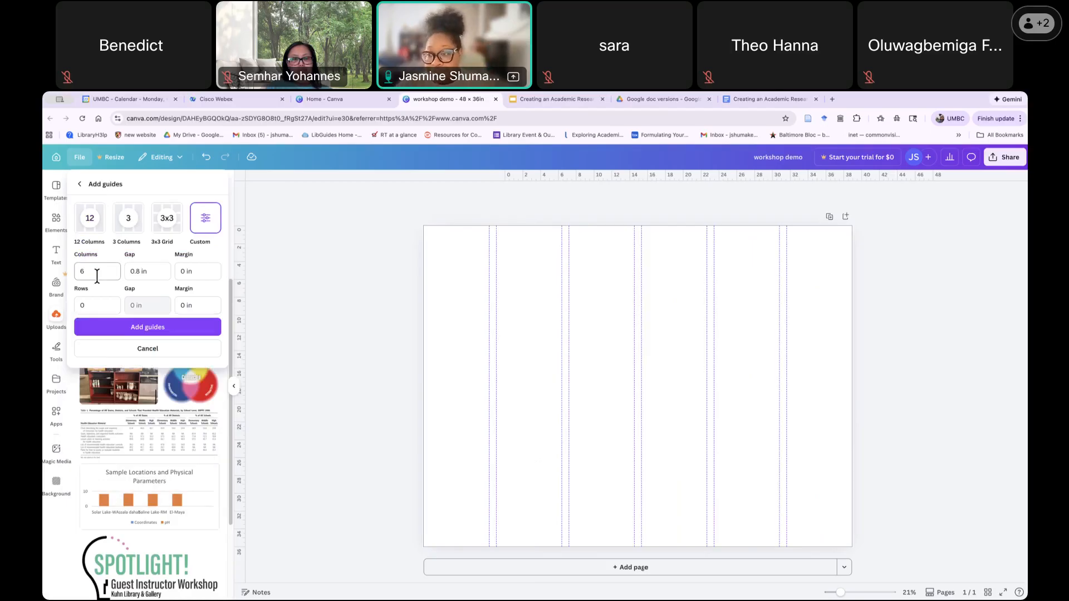
{"action": "double_click", "coordinate": [93, 275]}
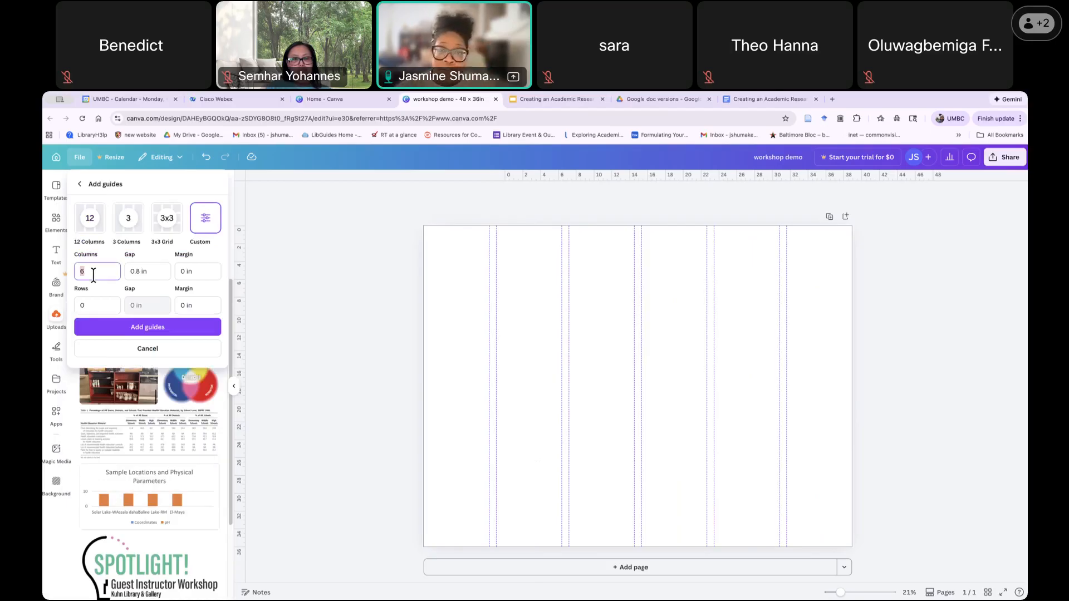
{"action": "type", "text": "48"}
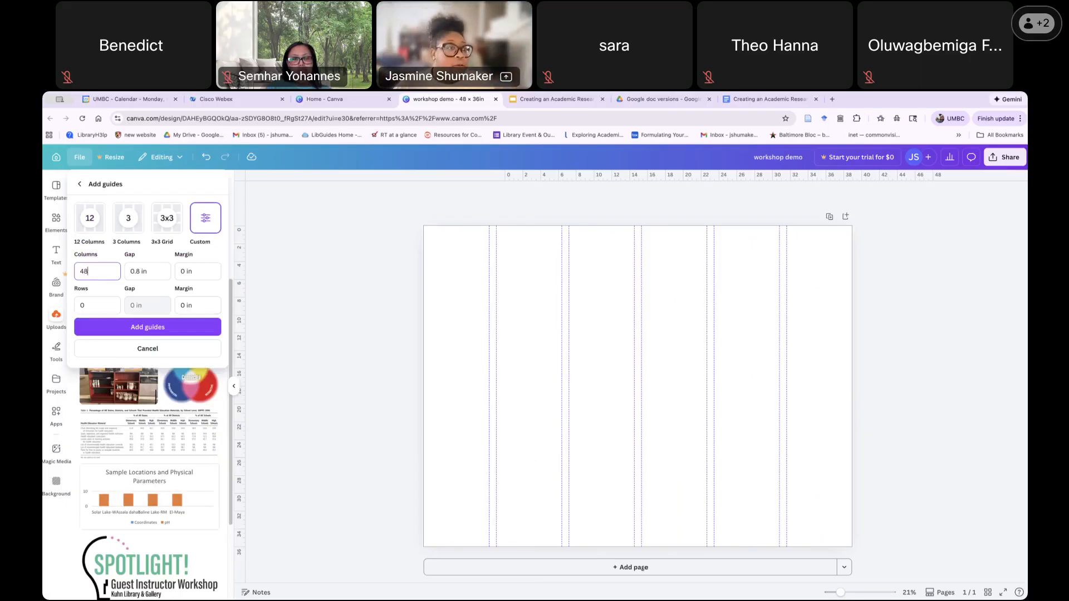
{"action": "left_click", "coordinate": [137, 277]}
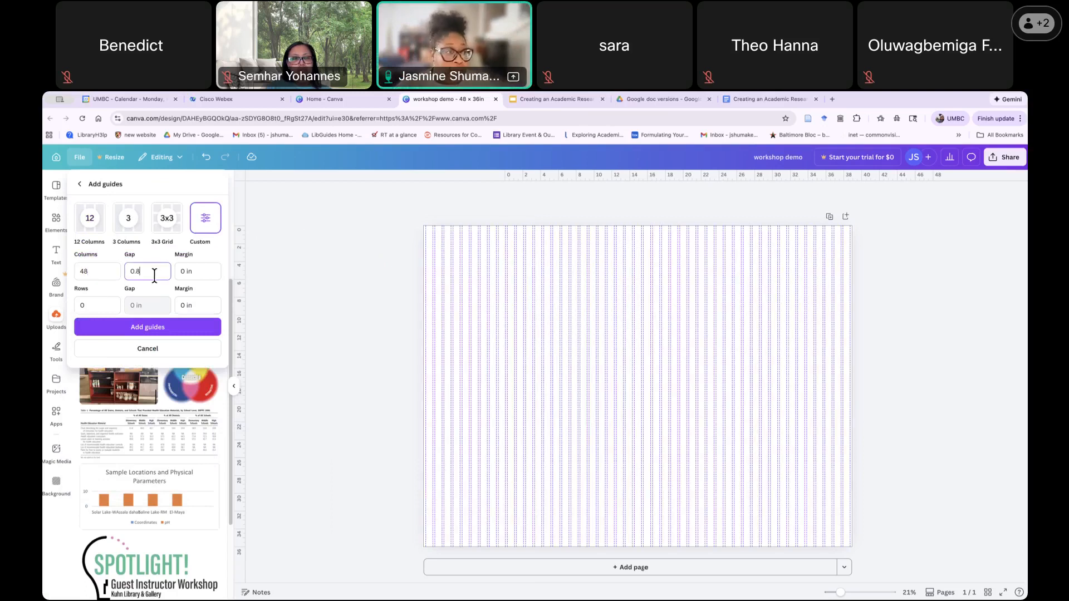
{"action": "left_click", "coordinate": [199, 273]}
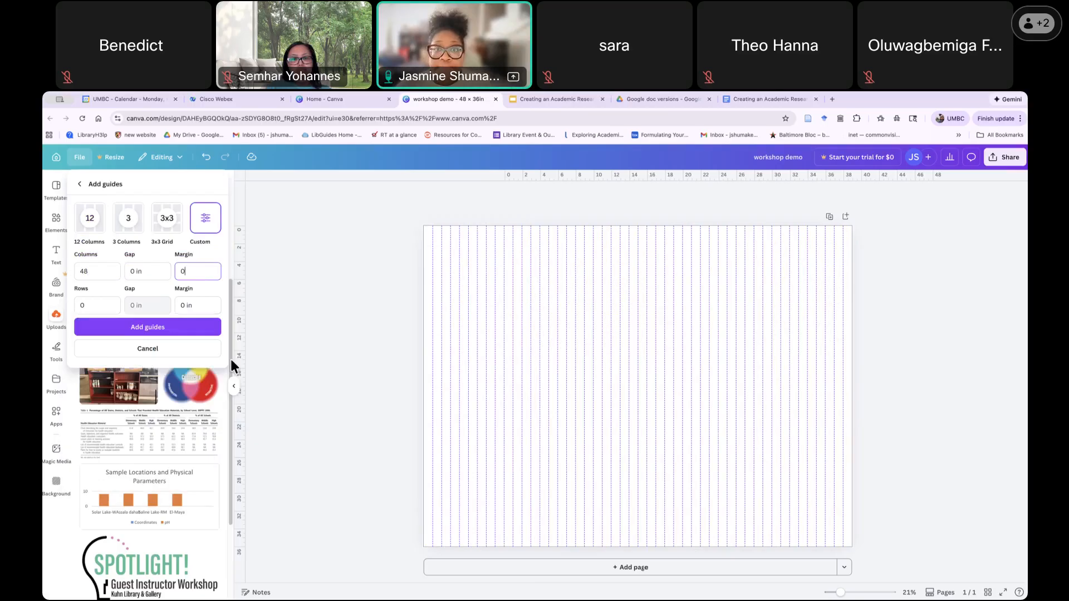
{"action": "left_click", "coordinate": [89, 305]}
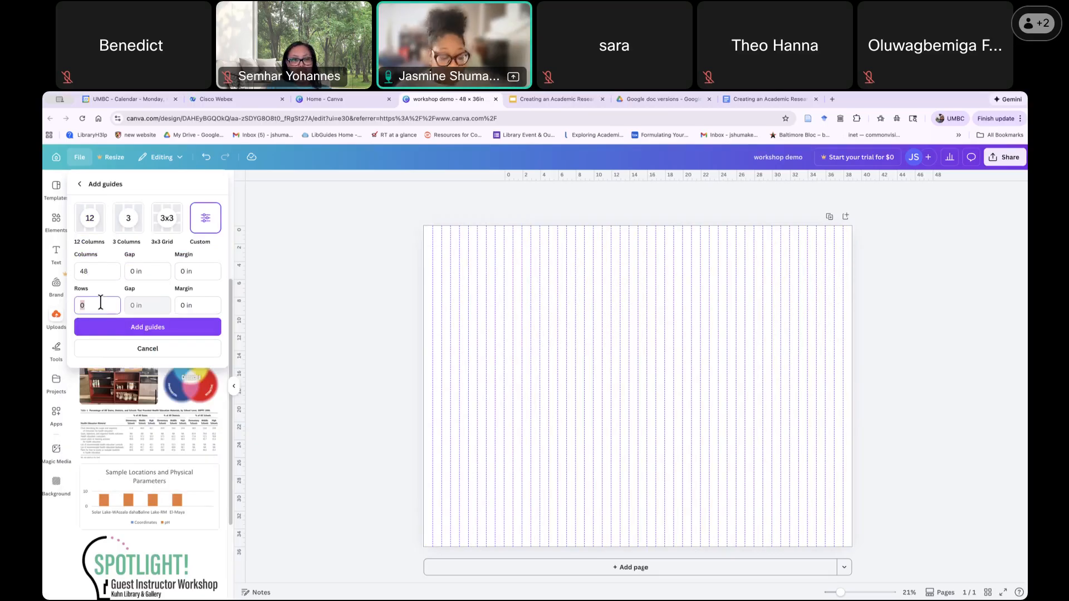
{"action": "type", "text": "36"}
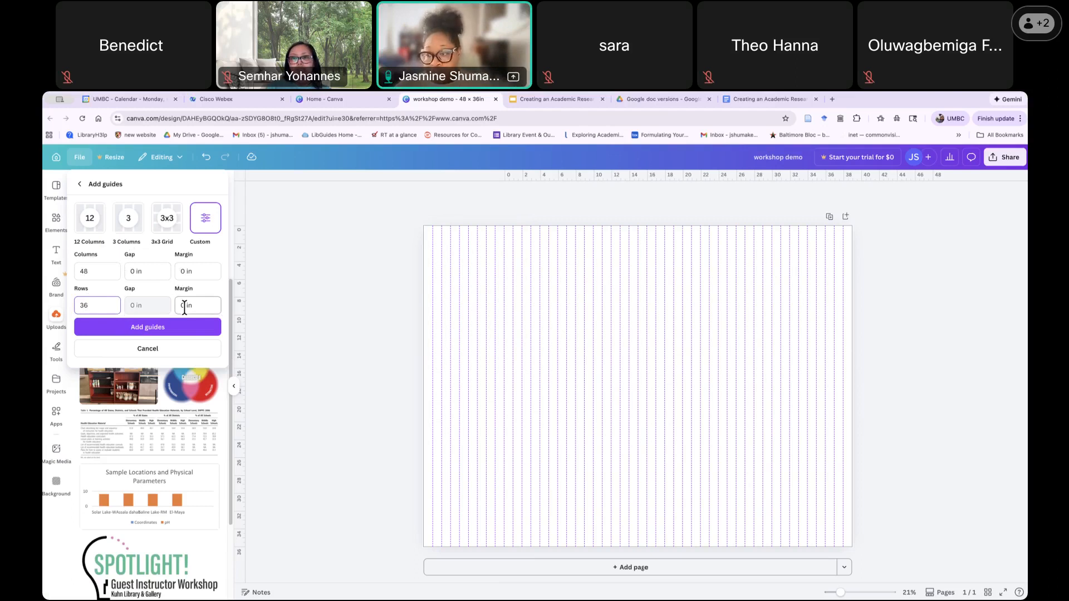
{"action": "left_click", "coordinate": [140, 333]}
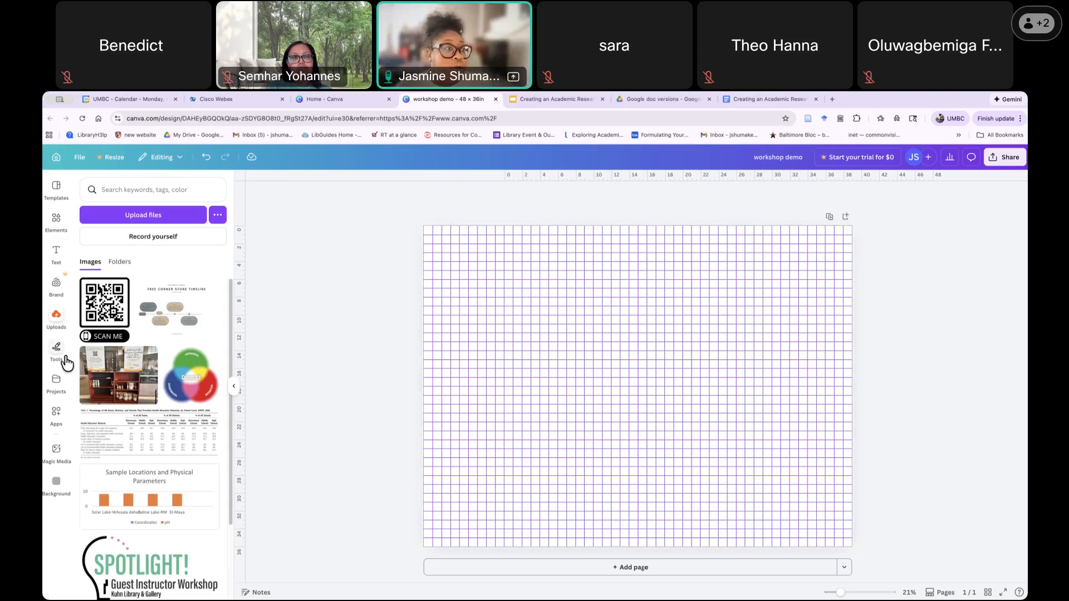
- Search the design elements for "Rectangle" and for "rounded rectangle" to compare the available shapes
{"action": "left_click", "coordinate": [56, 223]}
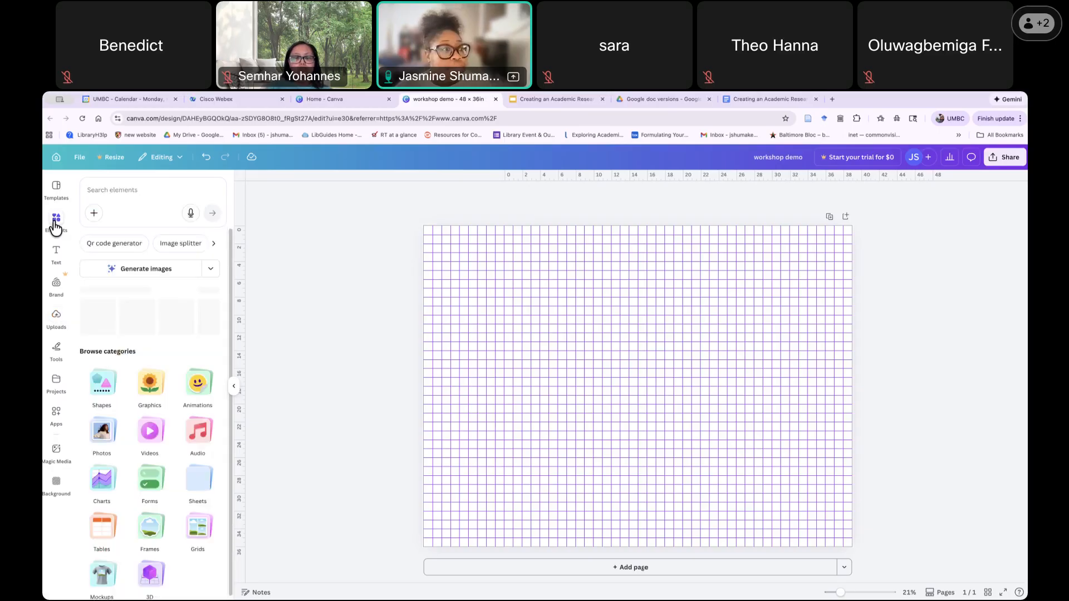
{"action": "left_click", "coordinate": [121, 192]}
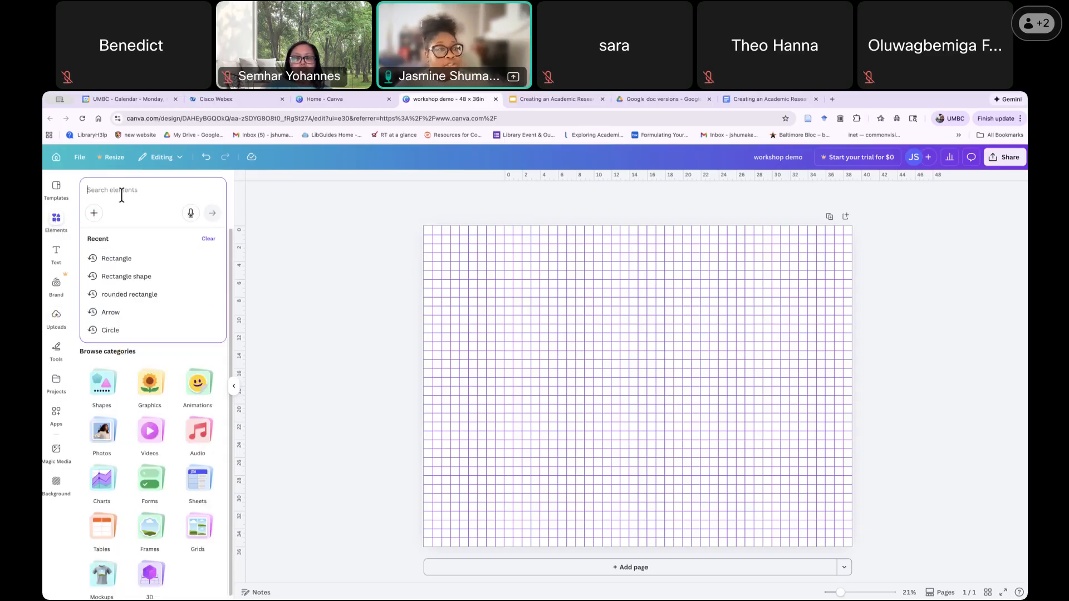
{"action": "left_click", "coordinate": [124, 259]}
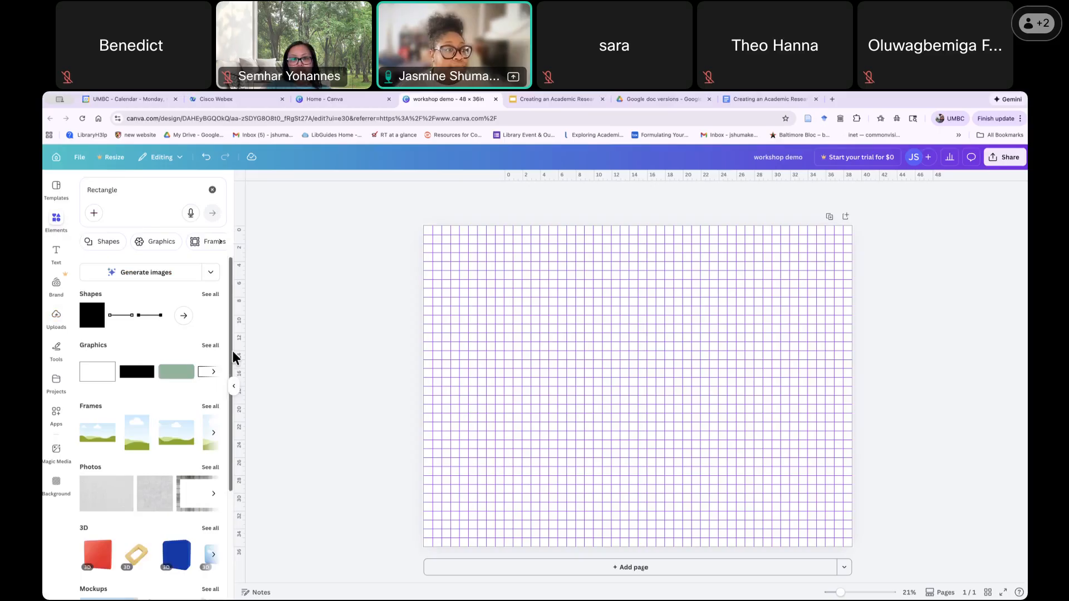
{"action": "left_click", "coordinate": [116, 191]}
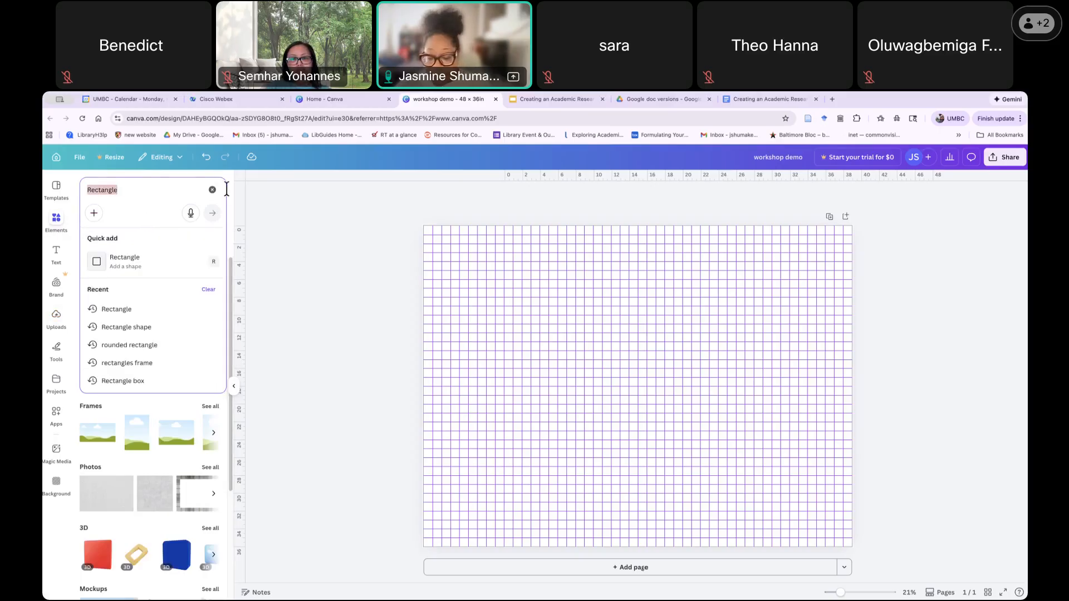
{"action": "key", "text": "BackSpace"}
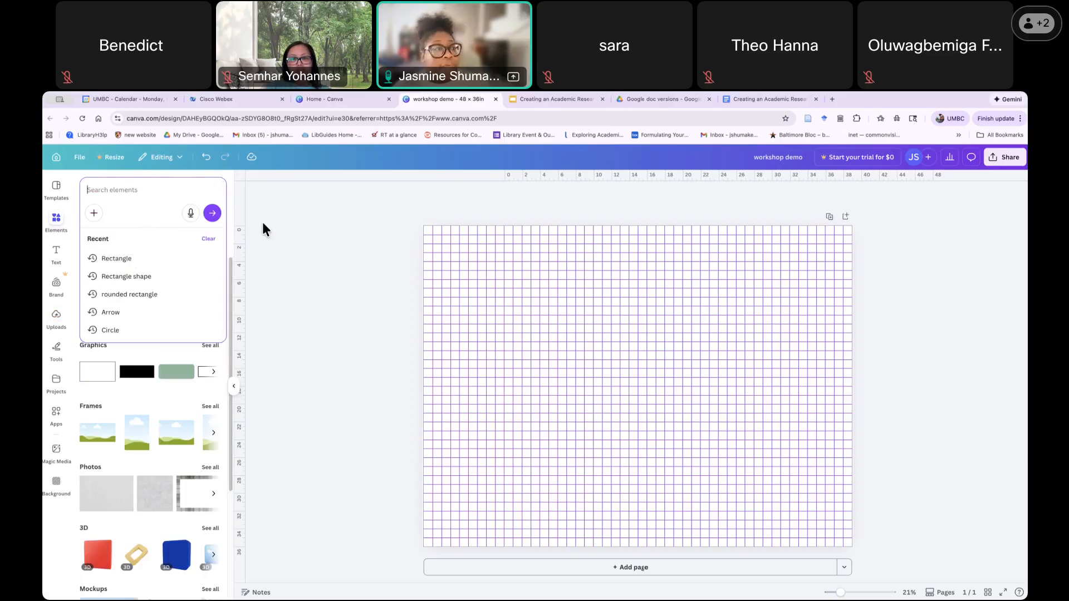
{"action": "left_click", "coordinate": [137, 295]}
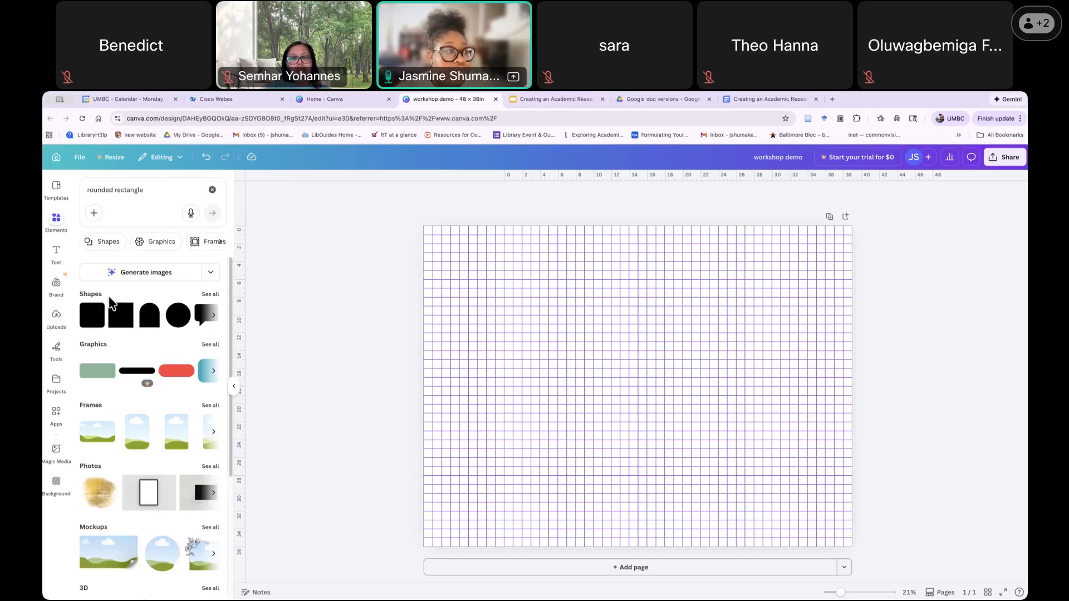
- Search the elements for "rectangle", place the green rounded rectangle graphic near the page's top centre, and recolour it light orange
{"action": "triple_click", "coordinate": [142, 190]}
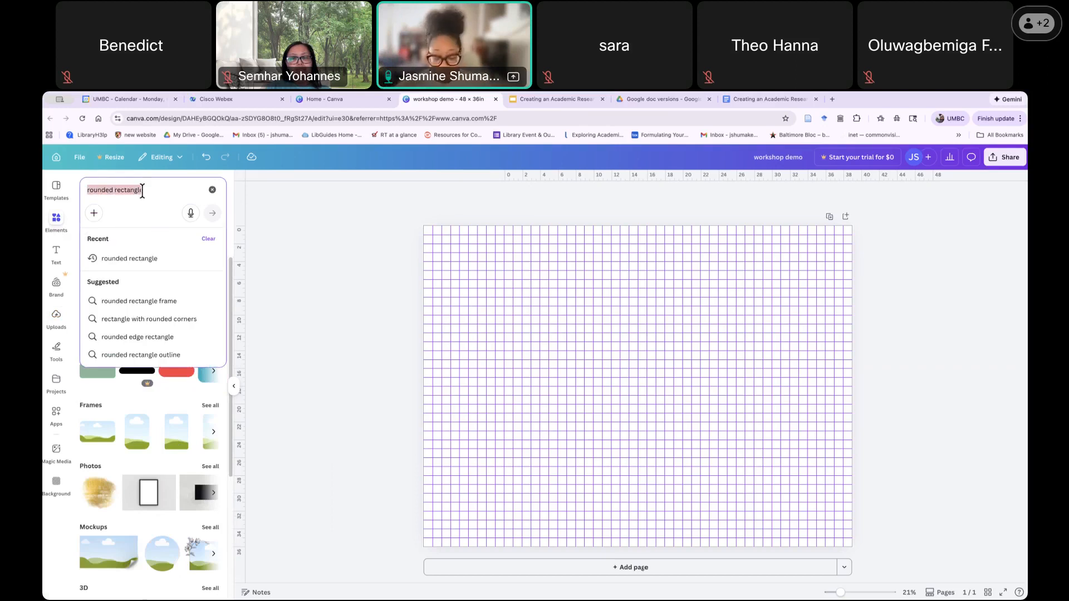
{"action": "key", "text": "BackSpace"}
{"action": "type", "text": "rectangle"}
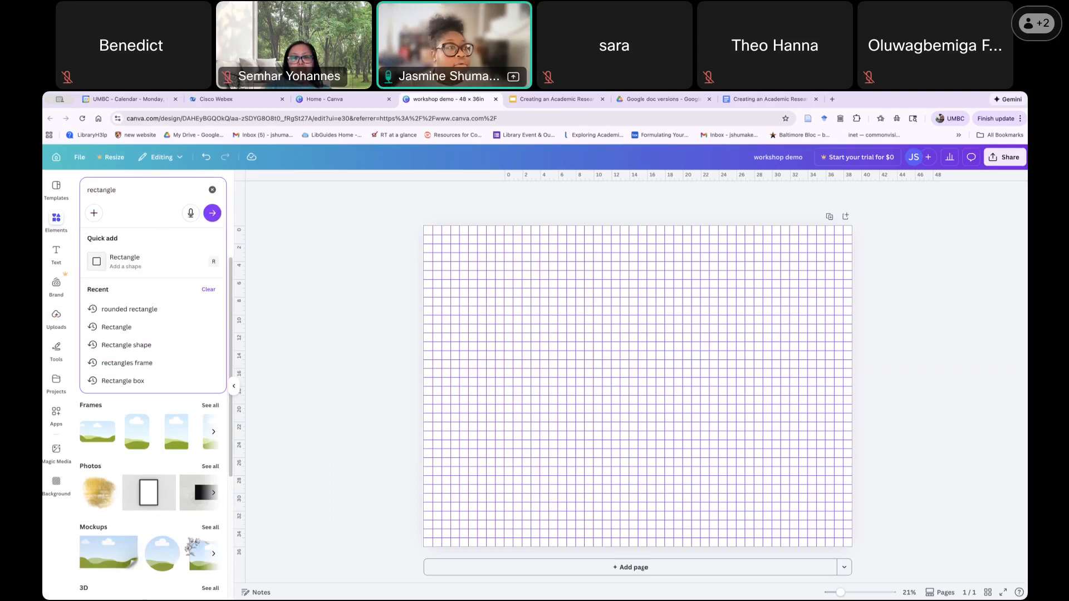
{"action": "key", "text": "Return"}
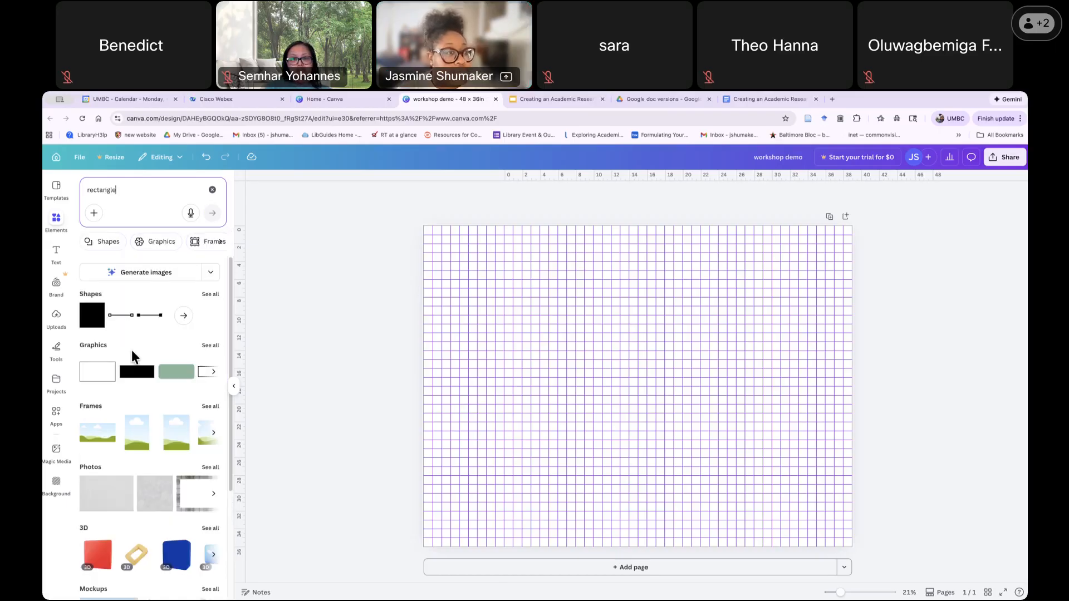
{"action": "left_click", "coordinate": [186, 382]}
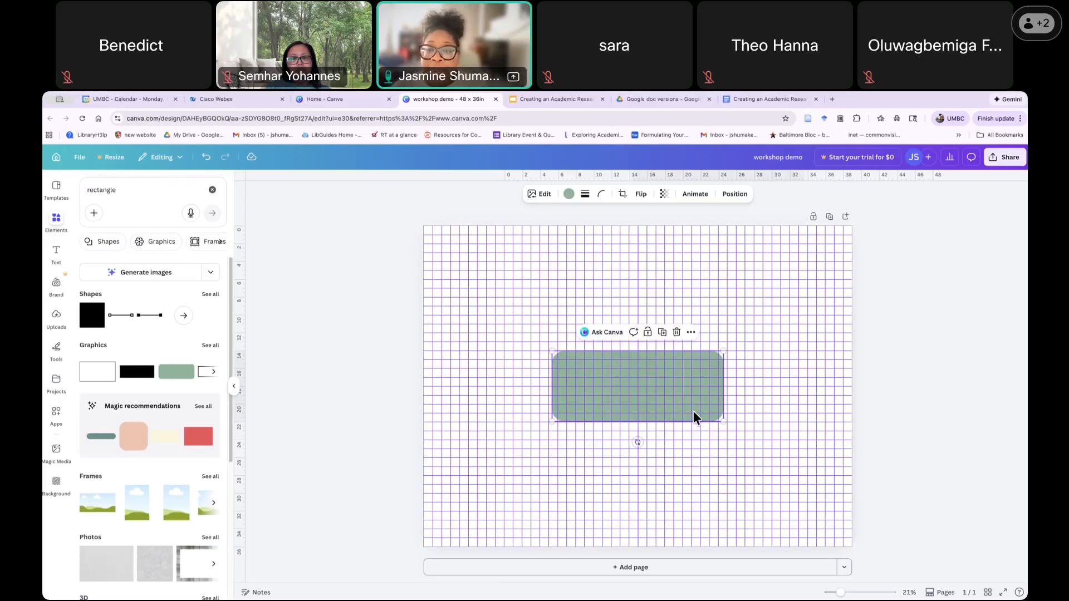
{"action": "left_click_drag", "start_coordinate": [649, 394], "coordinate": [661, 279]}
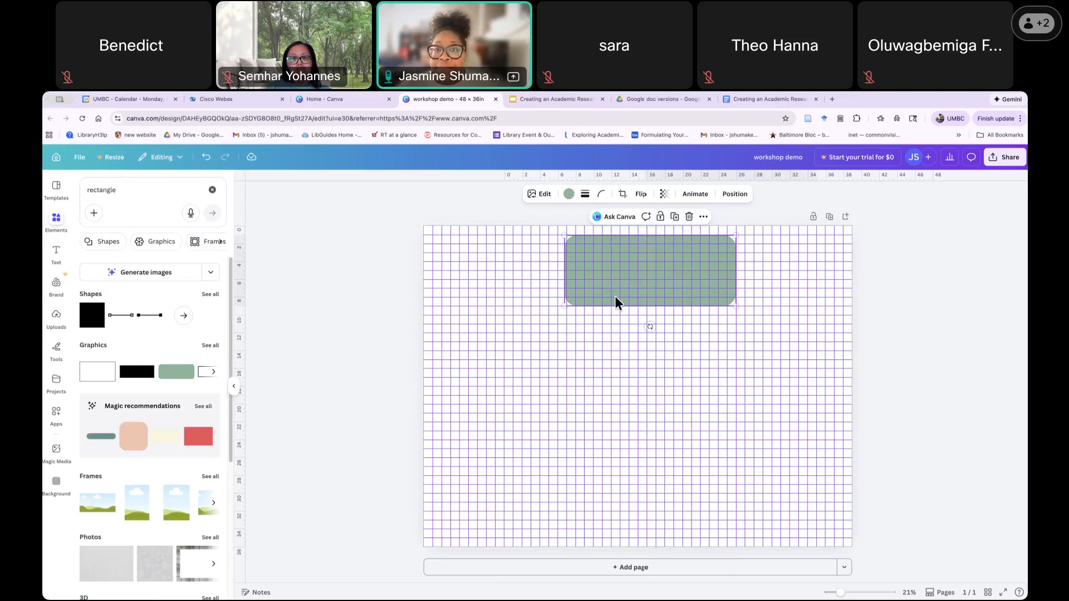
{"action": "left_click", "coordinate": [569, 196]}
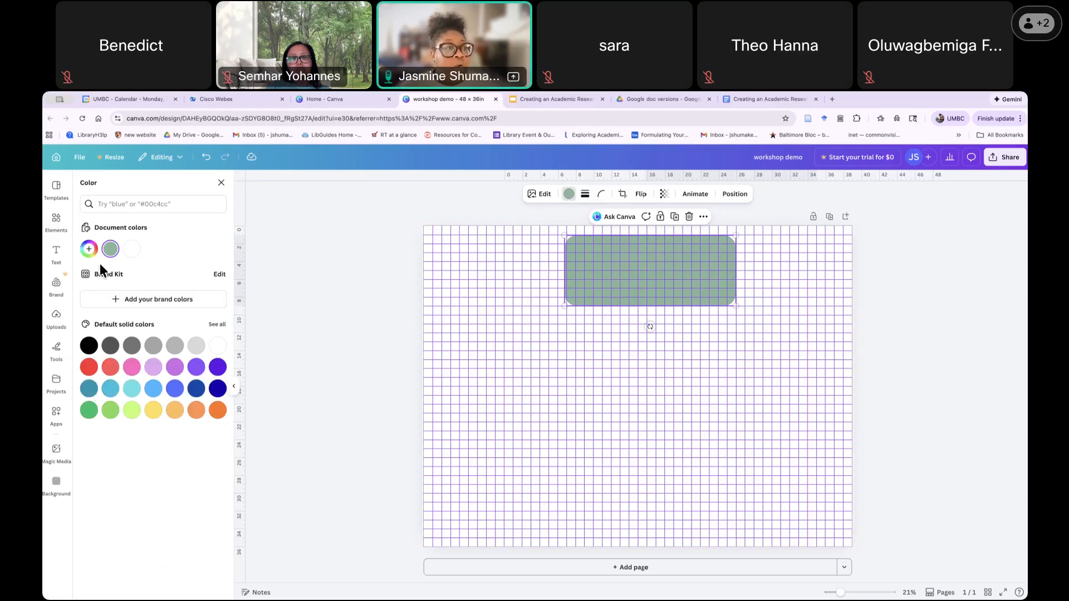
{"action": "left_click", "coordinate": [176, 412]}
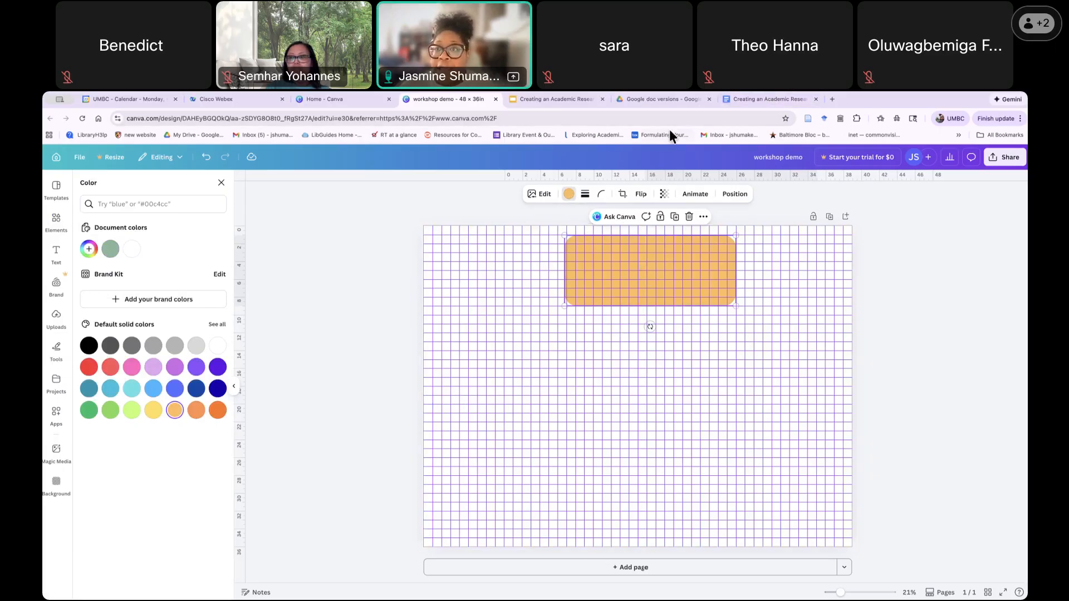
- Switch to the Google Docs poster content, copy the title "Health Education: Results From the School Health Policies and Programs Study 2006", and review the font and colour guidelines
{"action": "left_click", "coordinate": [764, 98]}
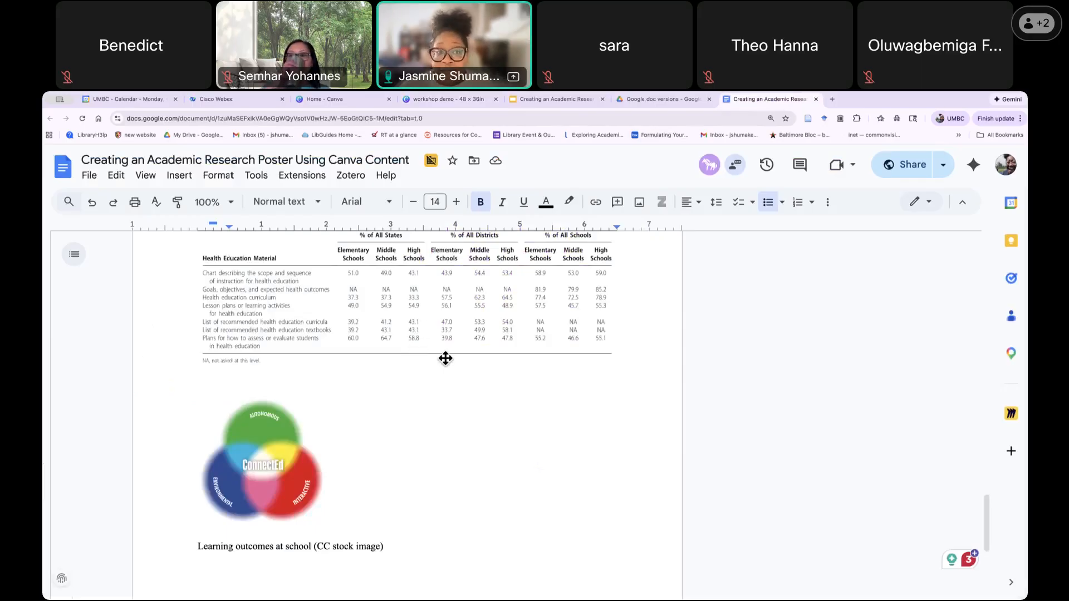
{"action": "scroll", "coordinate": [445, 358], "scroll_direction": "up", "scroll_amount": 15}
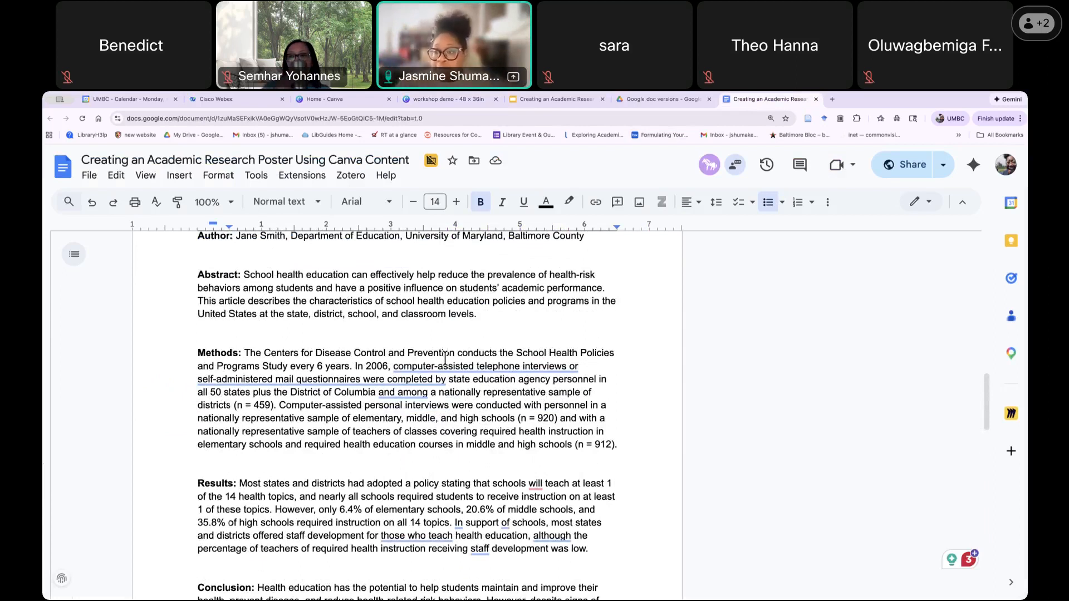
{"action": "scroll", "coordinate": [321, 352], "scroll_direction": "up", "scroll_amount": 2}
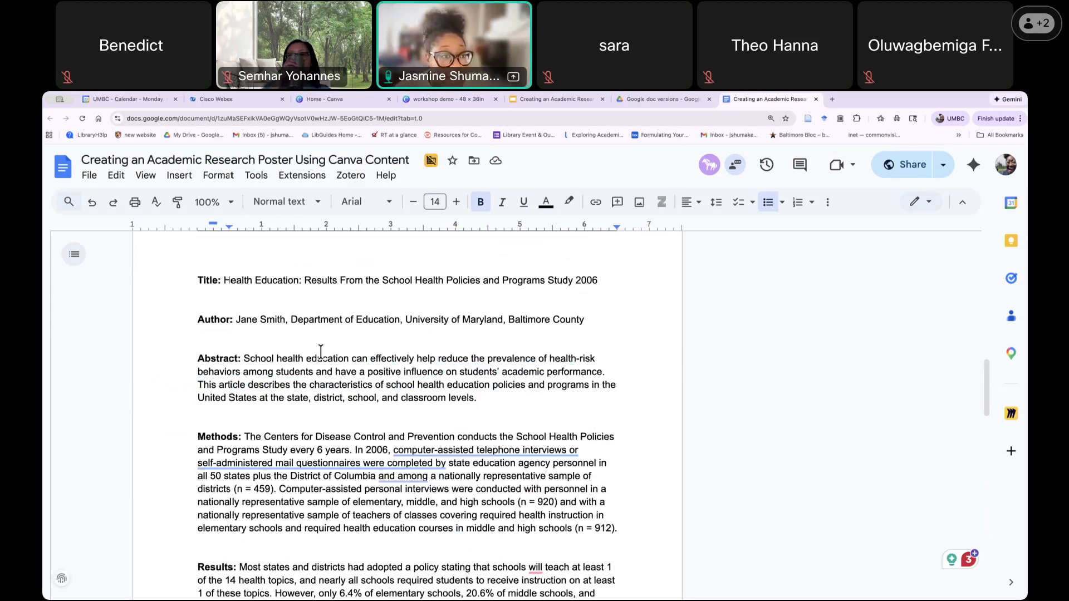
{"action": "left_click_drag", "start_coordinate": [224, 280], "coordinate": [621, 281]}
{"action": "key", "text": "ctrl+c"}
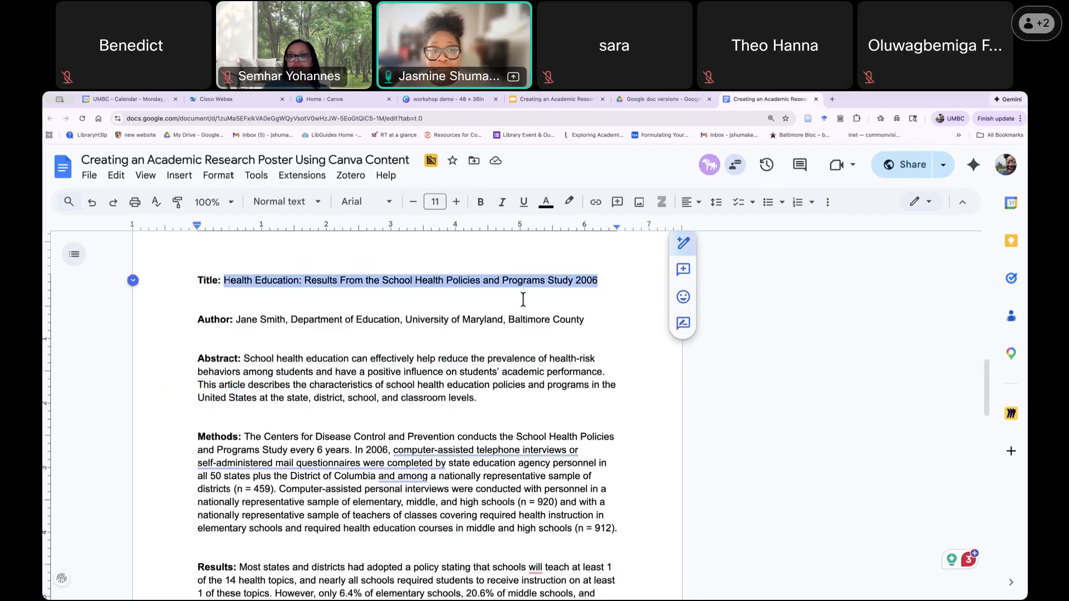
{"action": "scroll", "coordinate": [500, 328], "scroll_direction": "up", "scroll_amount": 8}
{"action": "scroll", "coordinate": [497, 329], "scroll_direction": "up", "scroll_amount": 1}
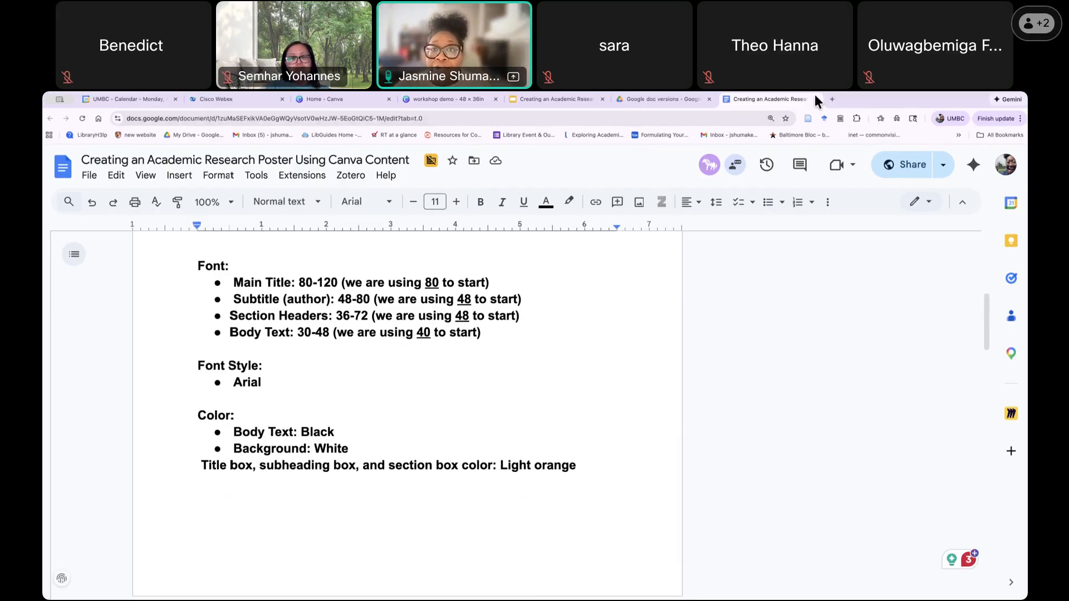
- Switch back to Canva and try to paste the copied title into the orange rounded rectangle graphic
{"action": "left_click", "coordinate": [449, 107]}
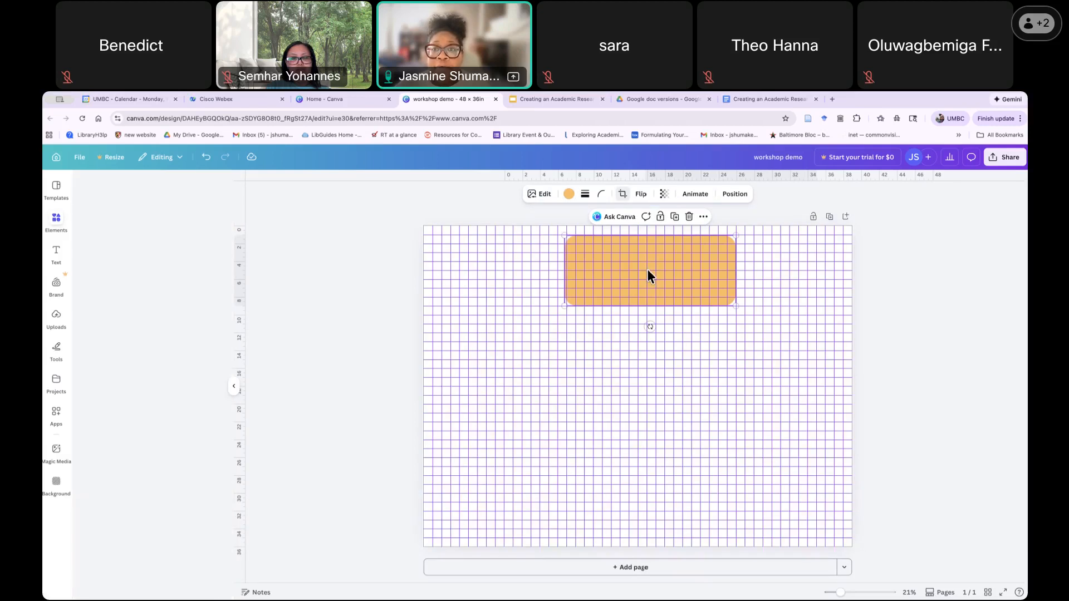
{"action": "double_click", "coordinate": [647, 270]}
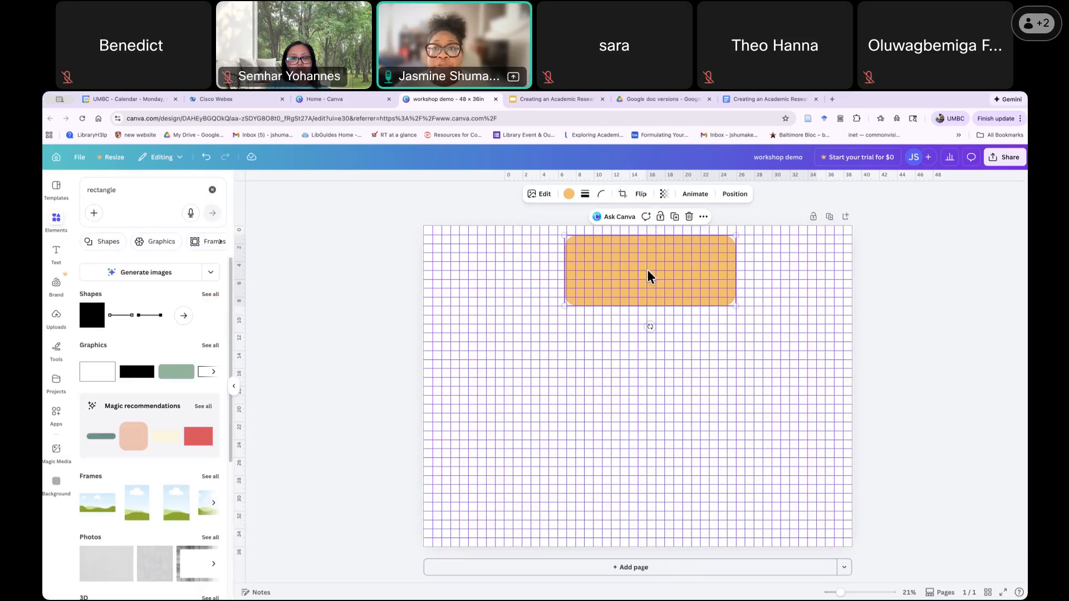
{"action": "left_click", "coordinate": [787, 295]}
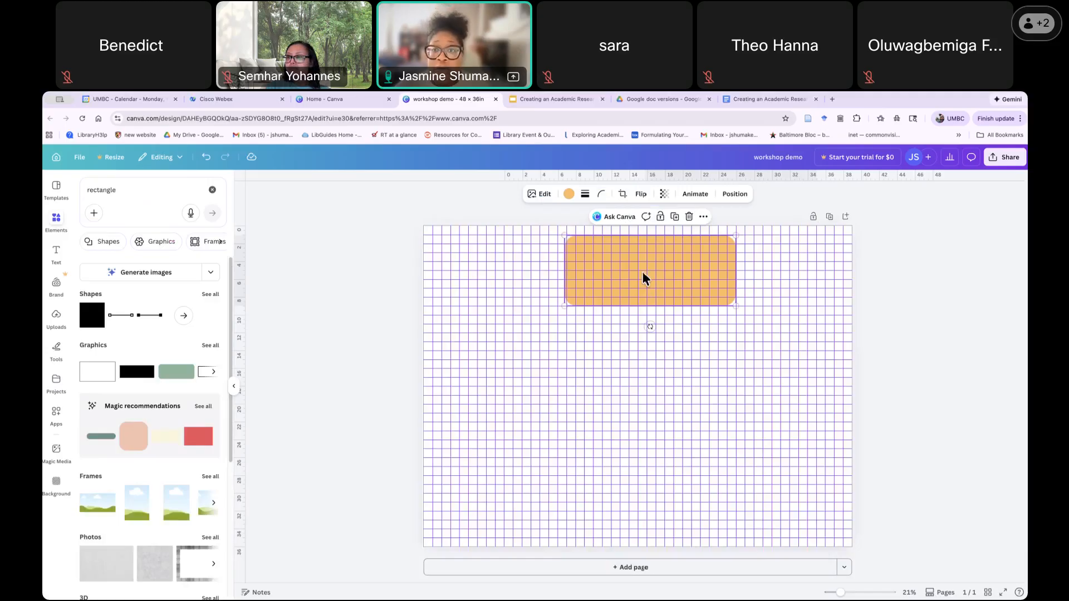
{"action": "key", "text": "ctrl+v"}
{"action": "left_click_drag", "start_coordinate": [680, 330], "coordinate": [677, 292]}
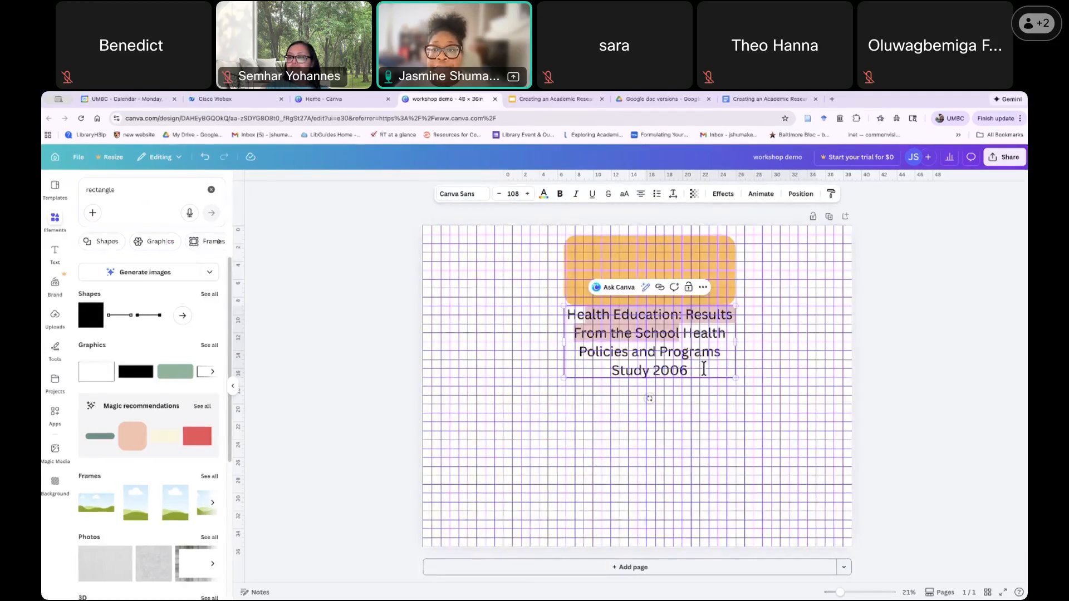
{"action": "left_click", "coordinate": [734, 365]}
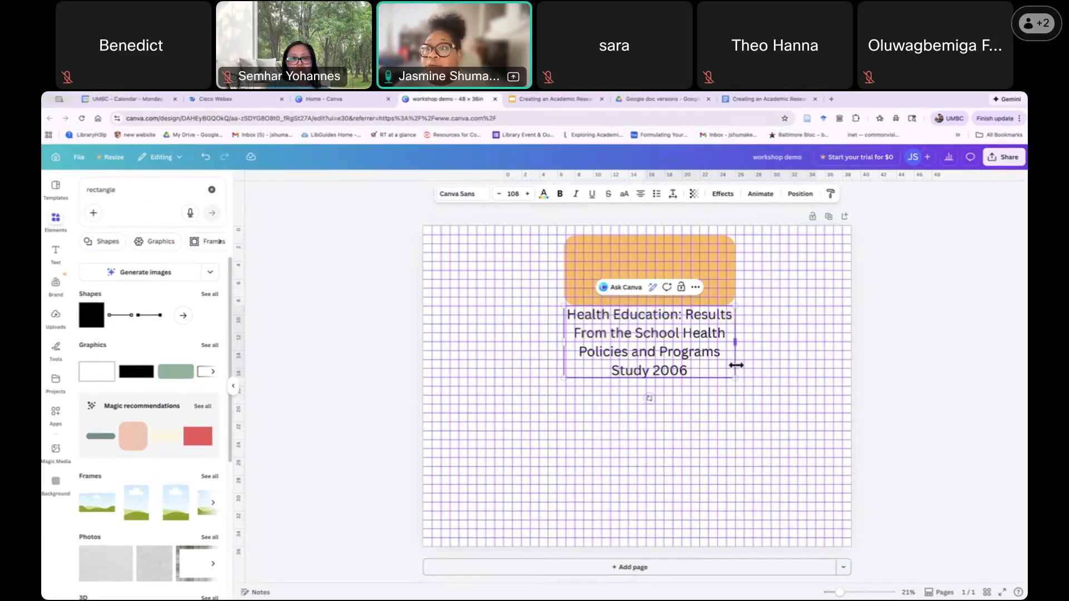
{"action": "key", "text": "BackSpace"}
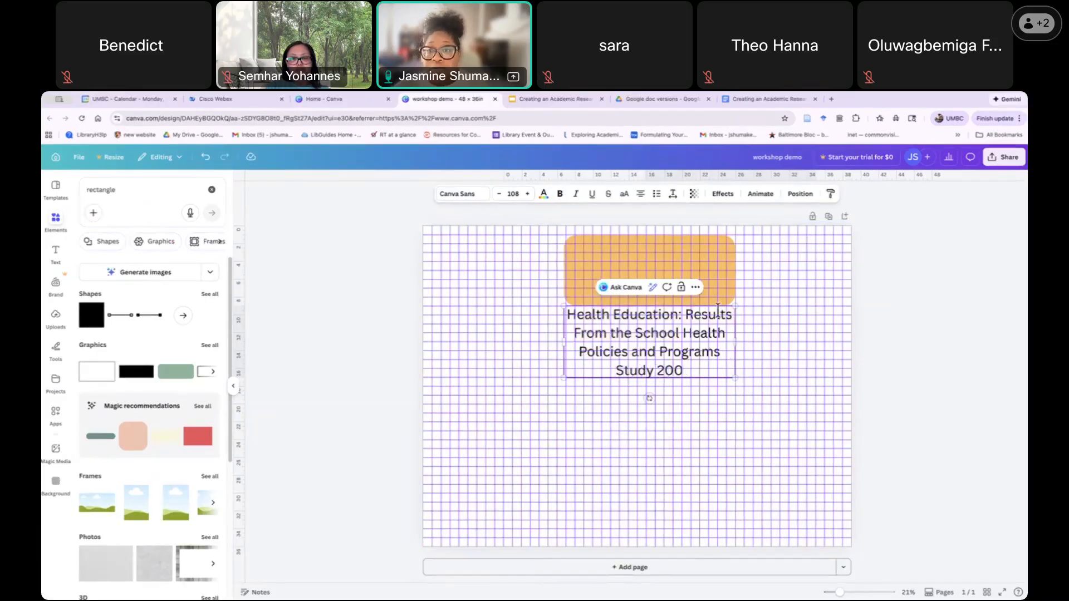
{"action": "left_click", "coordinate": [690, 386]}
{"action": "left_click", "coordinate": [674, 361]}
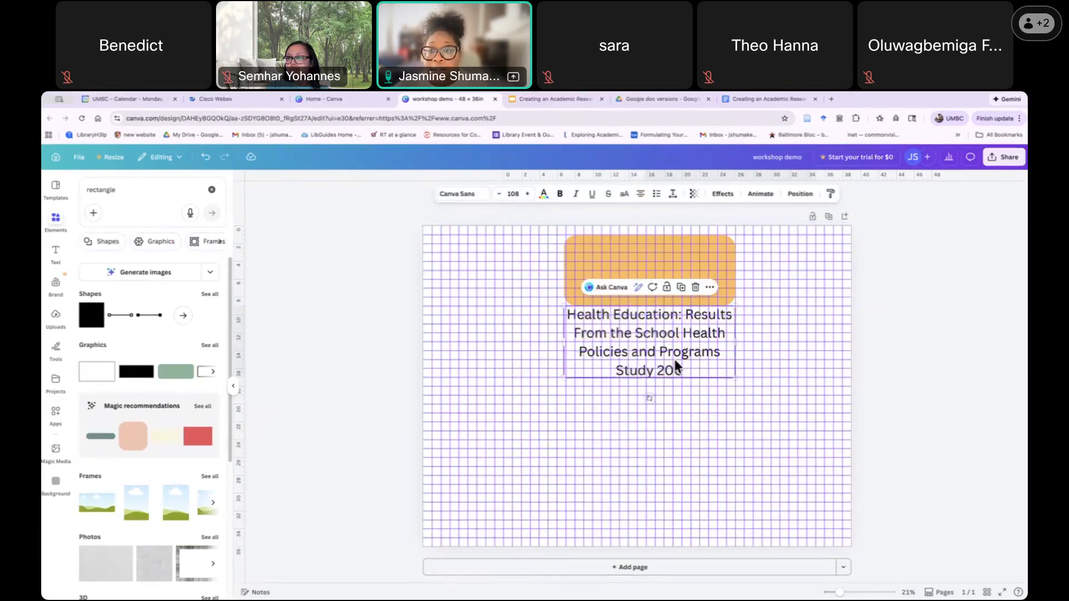
- Delete the pasted title text and the orange rounded rectangle graphic from the page
{"action": "left_click", "coordinate": [693, 287]}
{"action": "left_click", "coordinate": [680, 270]}
{"action": "key", "text": "Delete"}
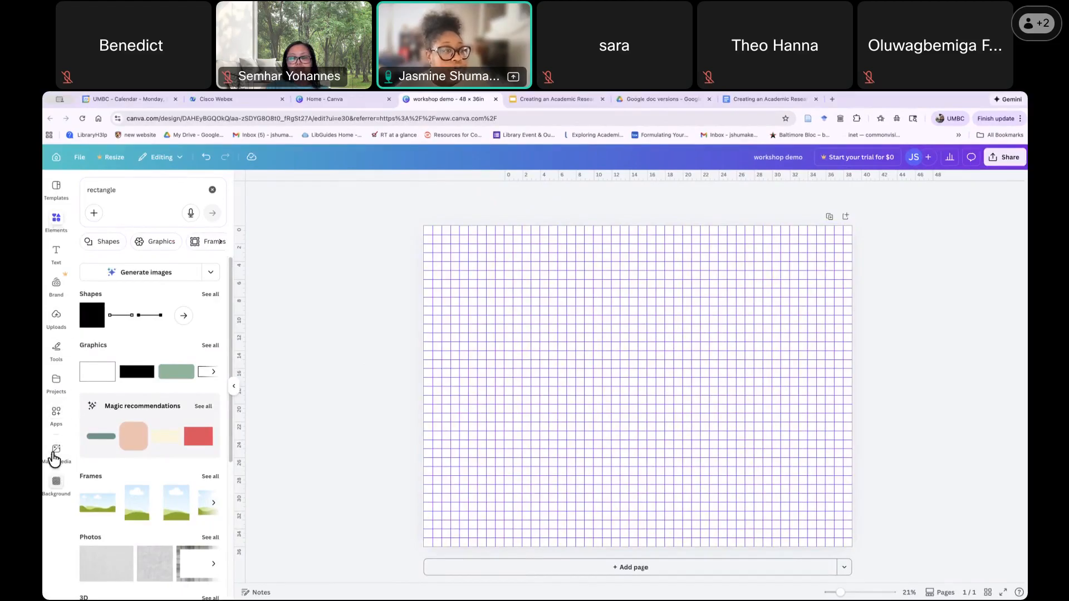
- Add a rounded square shape to the page and paste the copied poster title inside it
{"action": "left_click", "coordinate": [56, 350]}
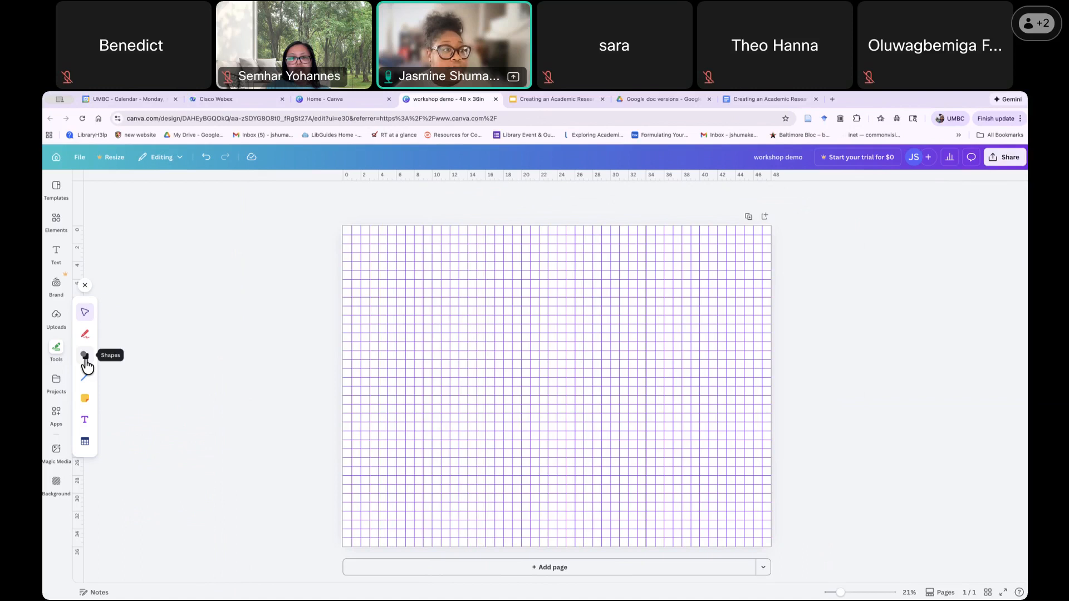
{"action": "left_click", "coordinate": [85, 357]}
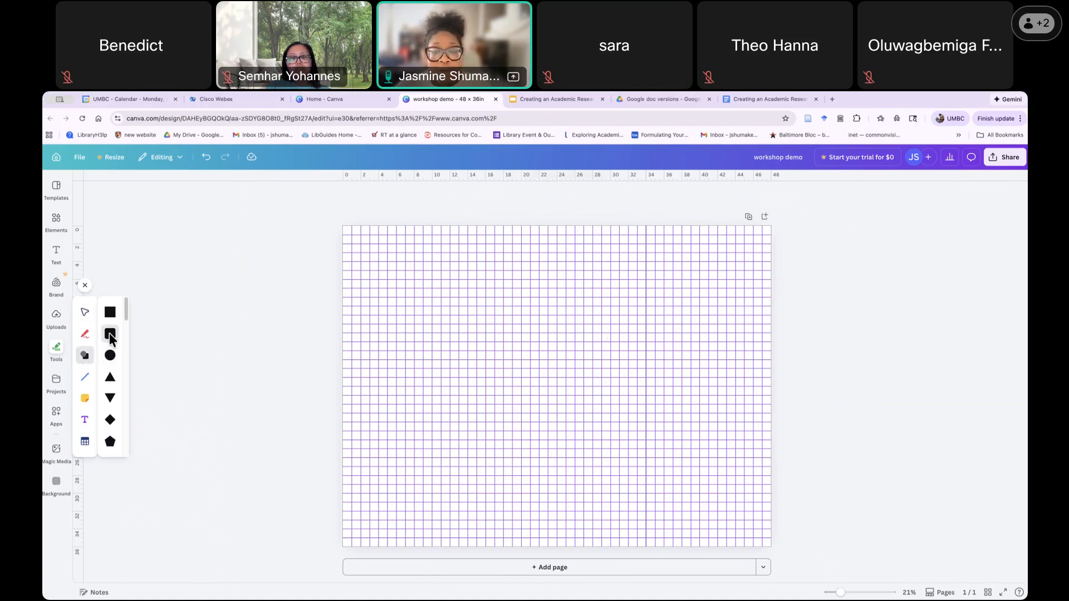
{"action": "left_click", "coordinate": [111, 335]}
{"action": "left_click", "coordinate": [647, 392]}
{"action": "left_click", "coordinate": [566, 433]}
{"action": "left_click", "coordinate": [560, 384]}
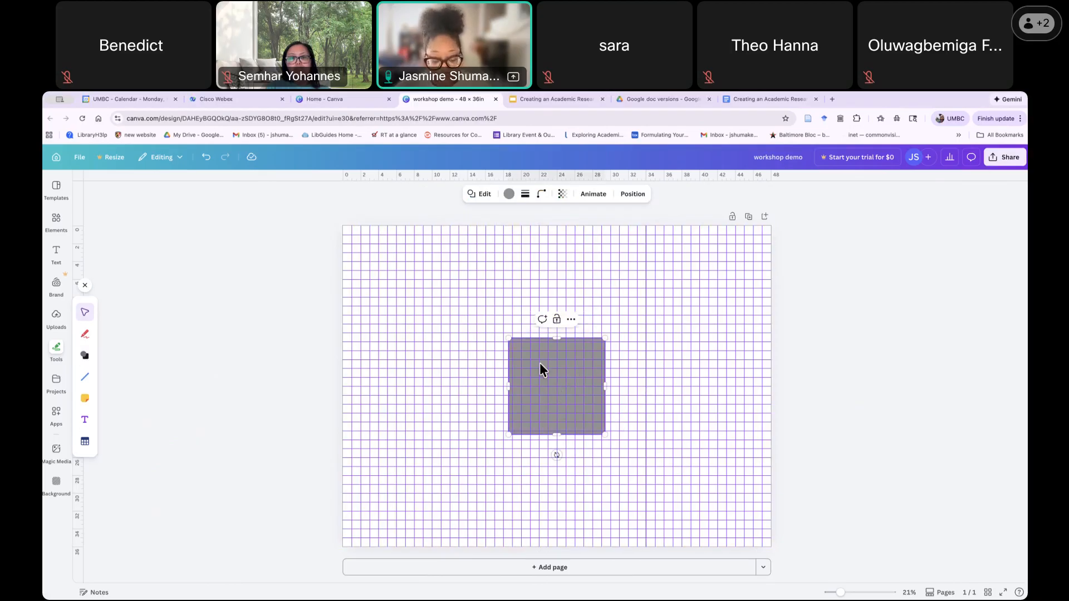
{"action": "key", "text": "ctrl+v"}
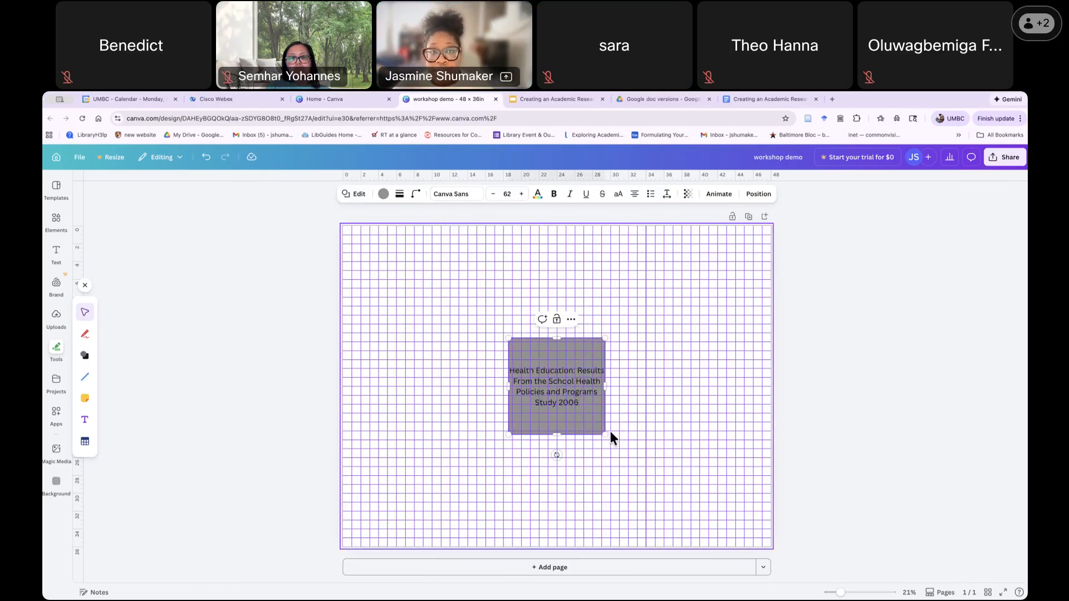
- Fill the title box with light orange and format its text as bold Arial, size 80
{"action": "left_click", "coordinate": [384, 195]}
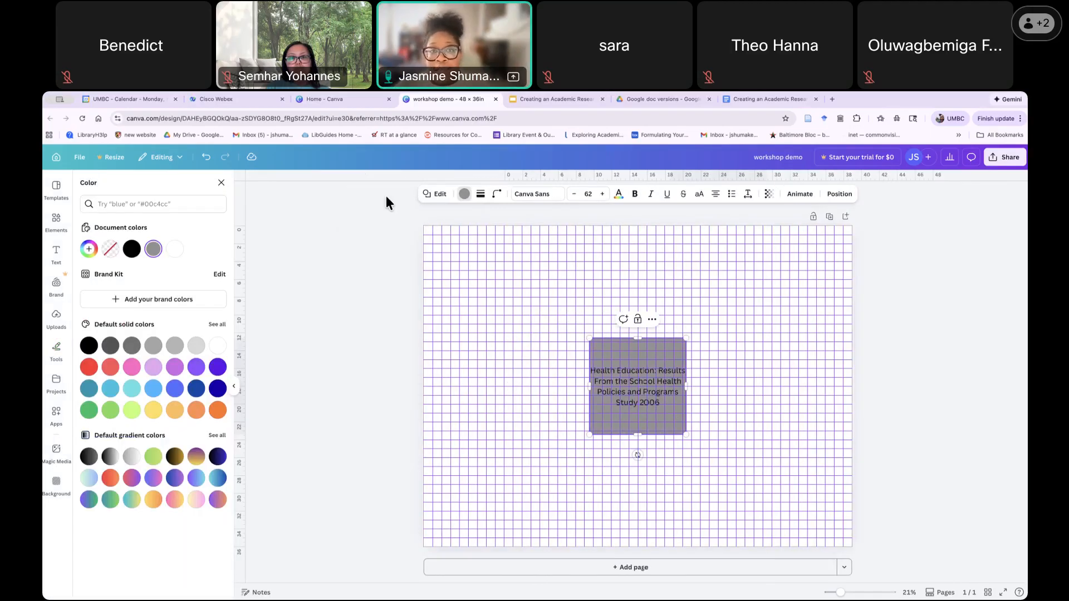
{"action": "left_click", "coordinate": [175, 411]}
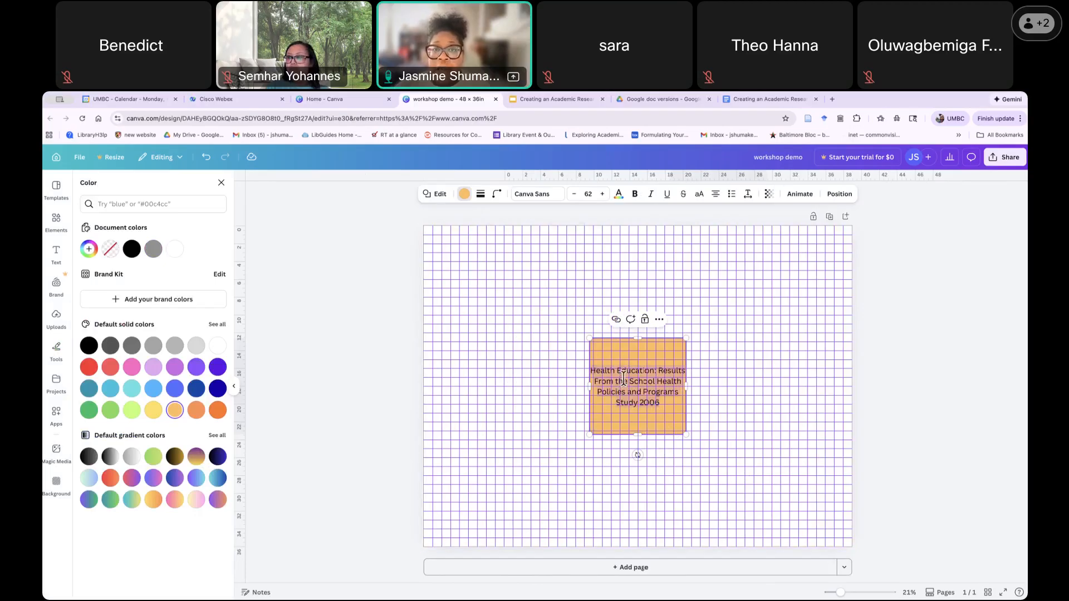
{"action": "left_click", "coordinate": [538, 198]}
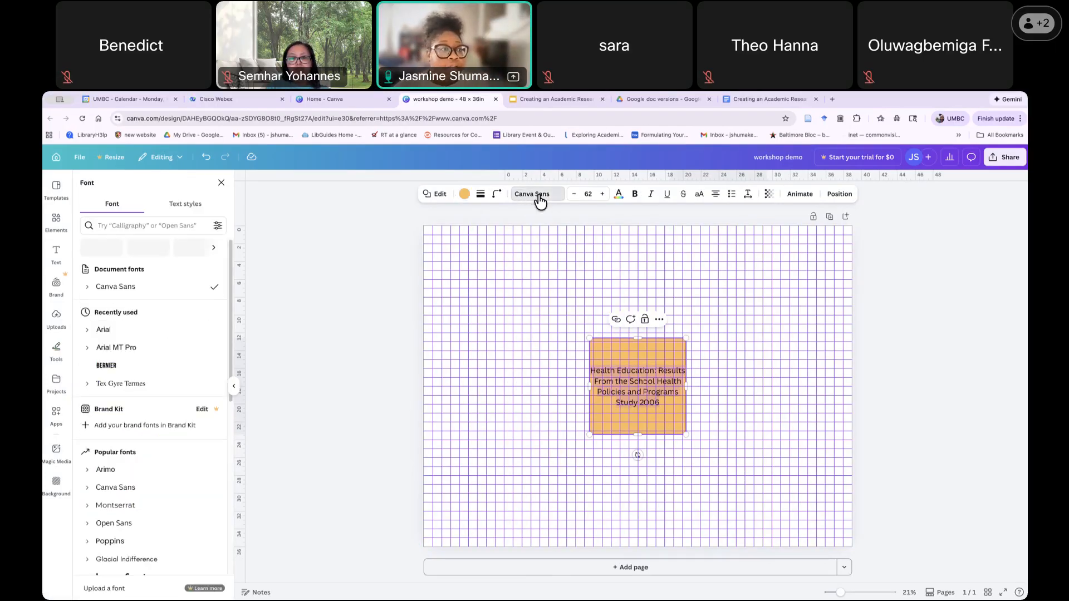
{"action": "left_click", "coordinate": [128, 329]}
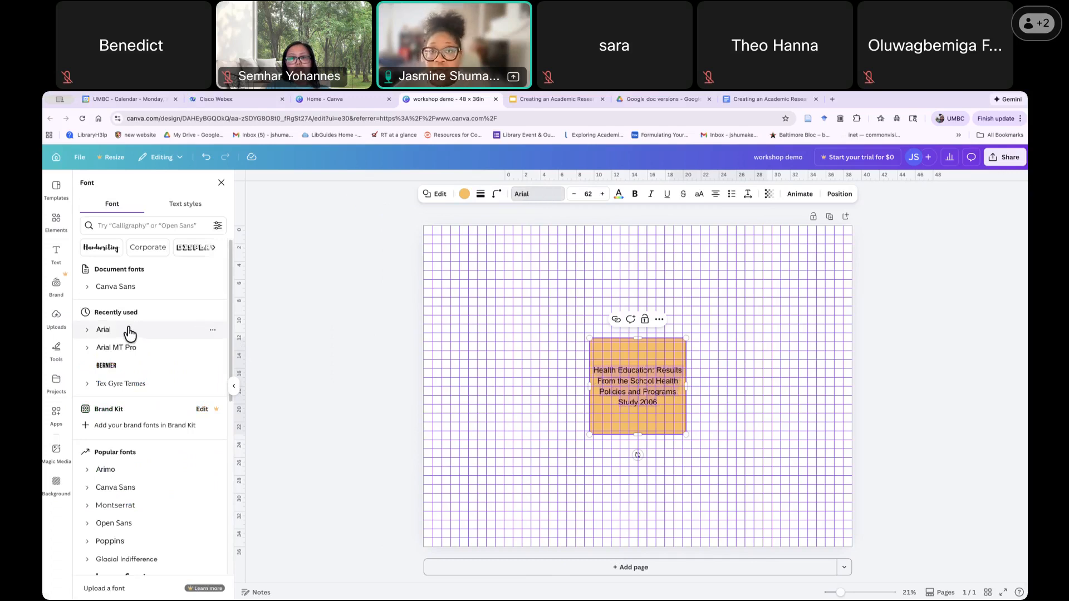
{"action": "left_click", "coordinate": [592, 195]}
{"action": "type", "text": "80"}
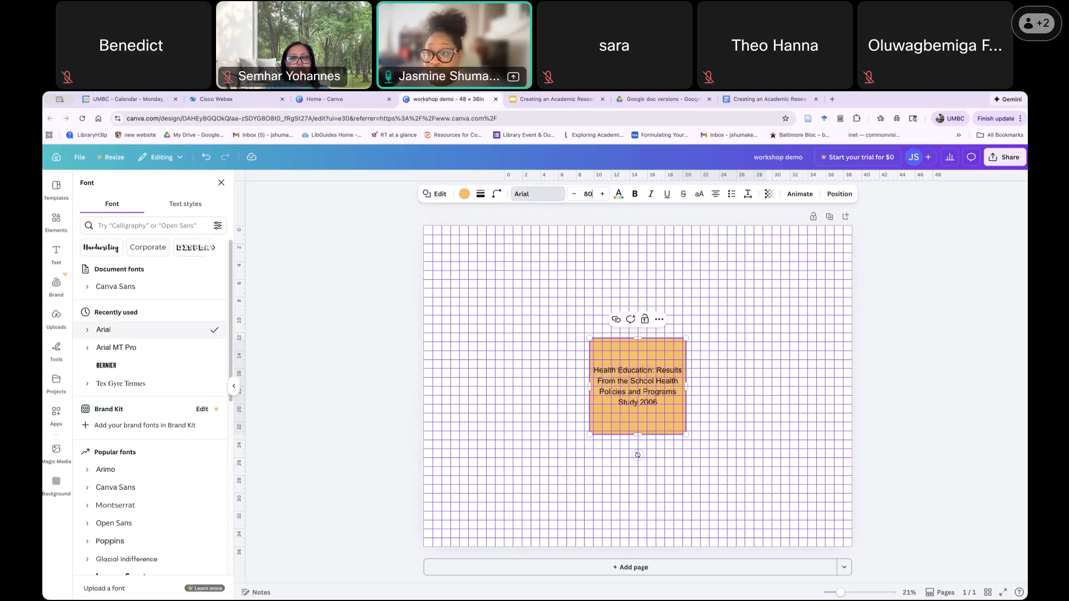
{"action": "key", "text": "Return"}
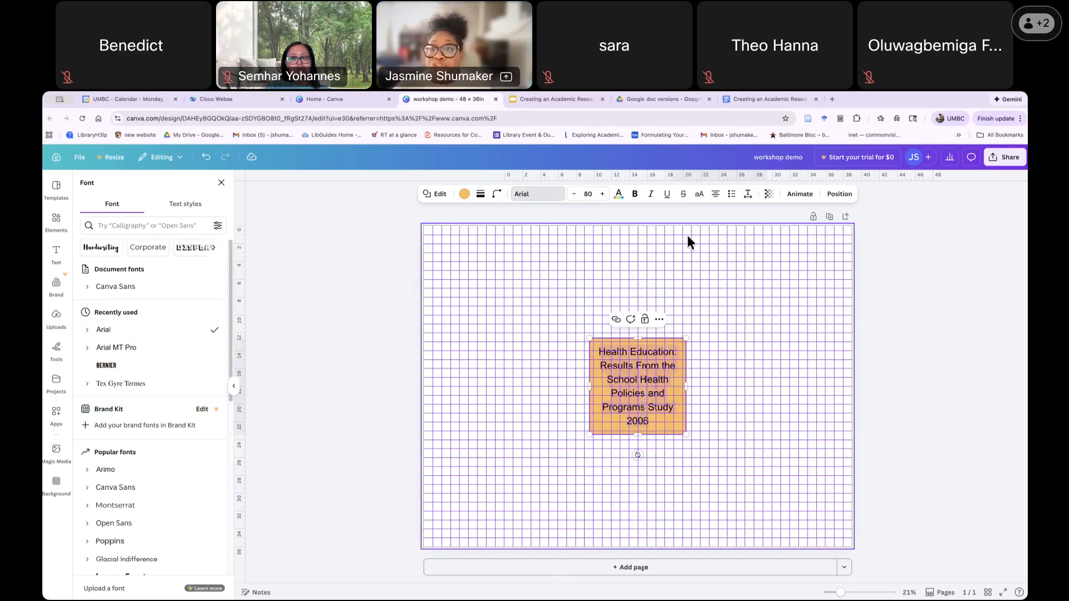
{"action": "left_click", "coordinate": [638, 199]}
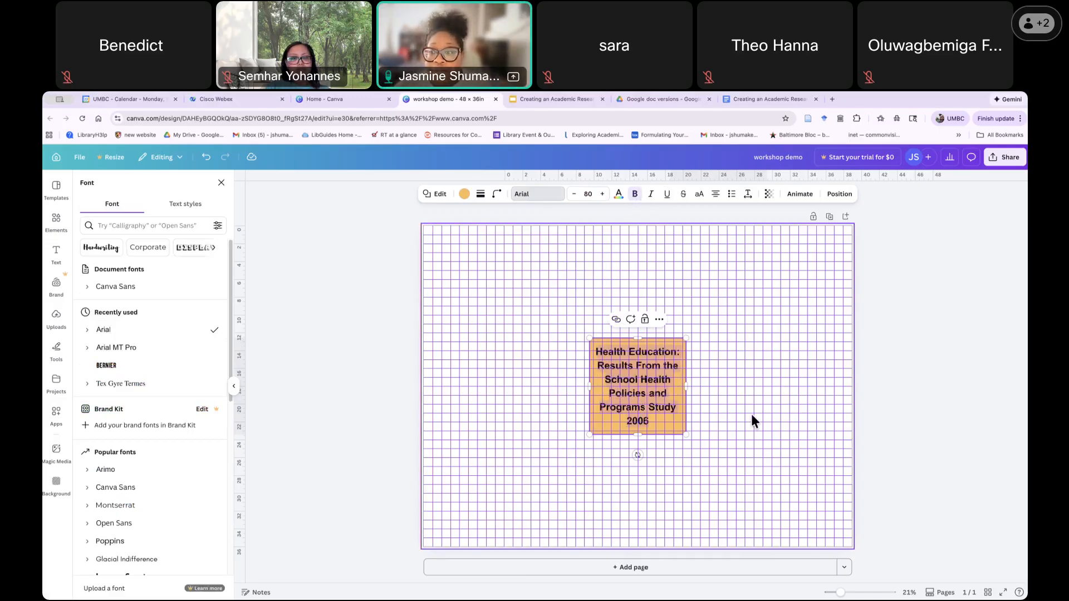
- Resize the title box to about 40 in wide and 3.5 in high, and centre it near the page's upper edge
{"action": "left_click_drag", "start_coordinate": [687, 387], "coordinate": [833, 386]}
{"action": "left_click_drag", "start_coordinate": [590, 388], "coordinate": [473, 388]}
{"action": "left_click_drag", "start_coordinate": [653, 435], "coordinate": [656, 365]}
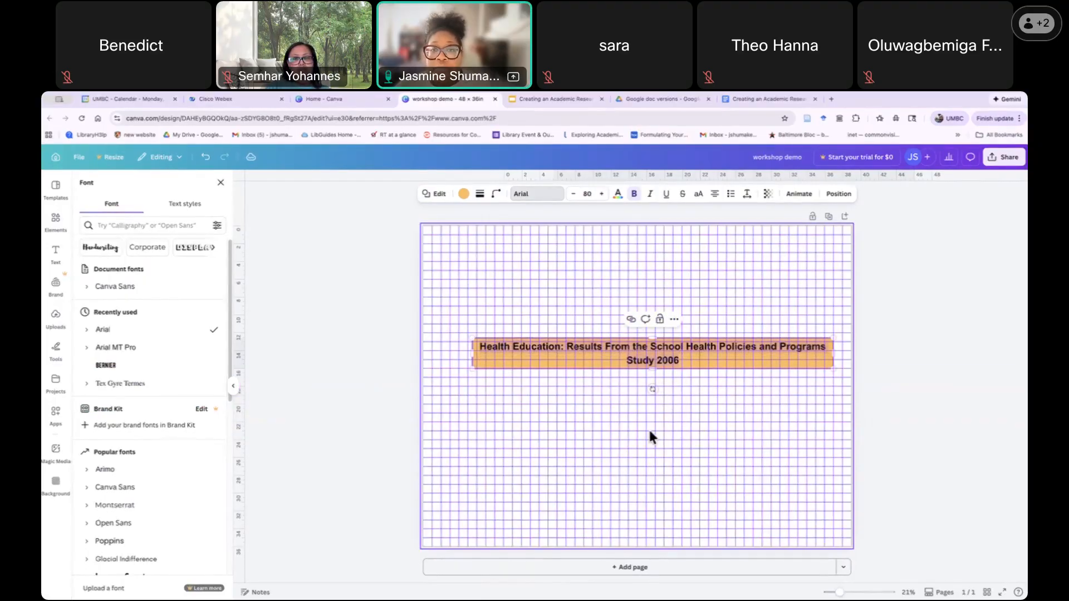
{"action": "left_click", "coordinate": [703, 397]}
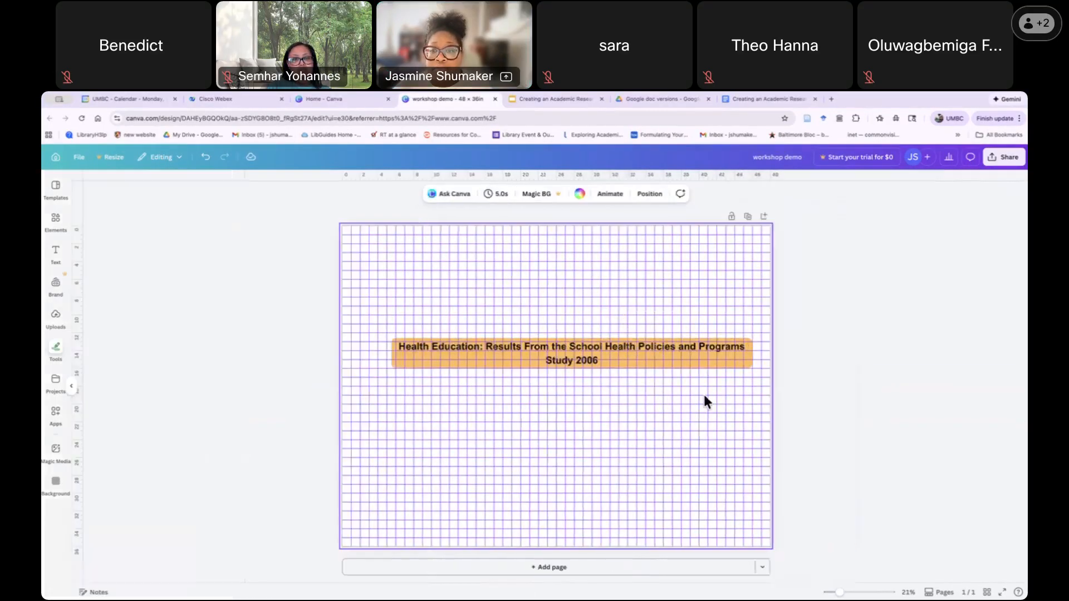
{"action": "left_click_drag", "start_coordinate": [665, 363], "coordinate": [630, 260]}
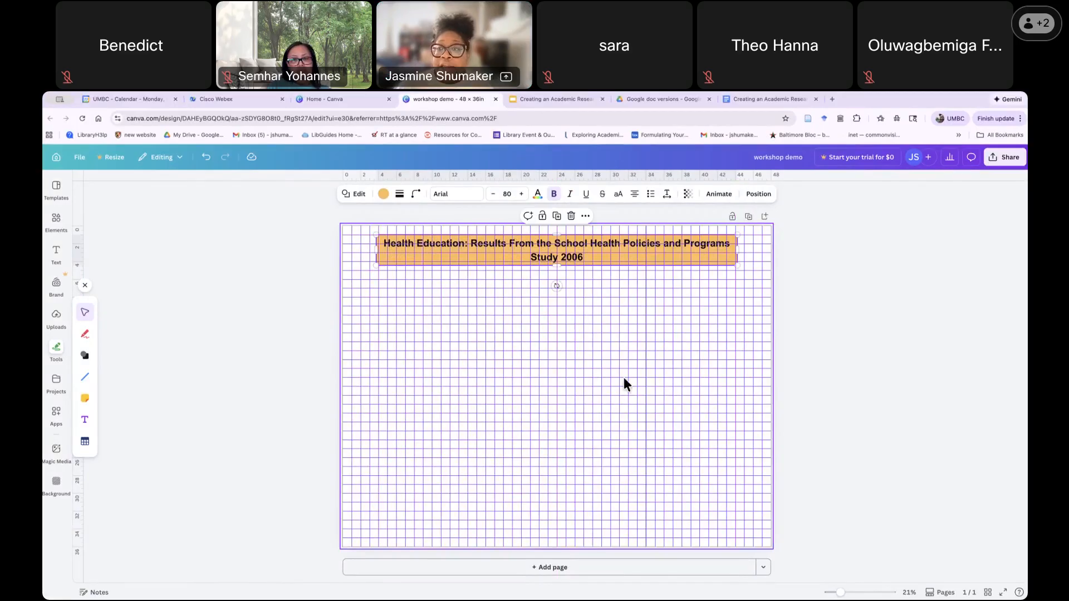
{"action": "left_click", "coordinate": [646, 333]}
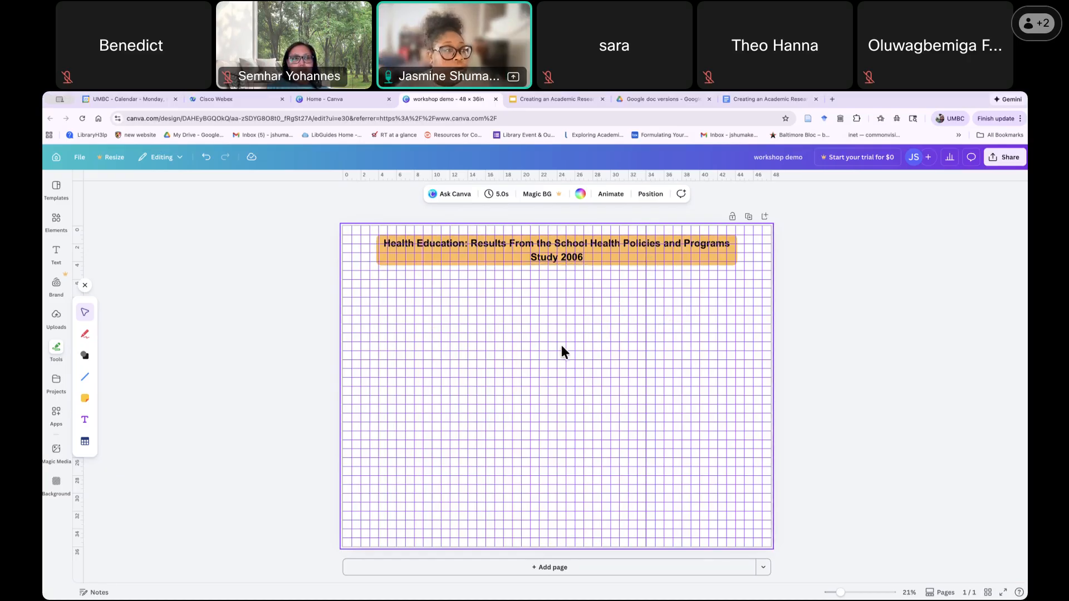
- Add a second light orange rounded square below the title and shorten it to about 3.5 in high
{"action": "left_click", "coordinate": [85, 357]}
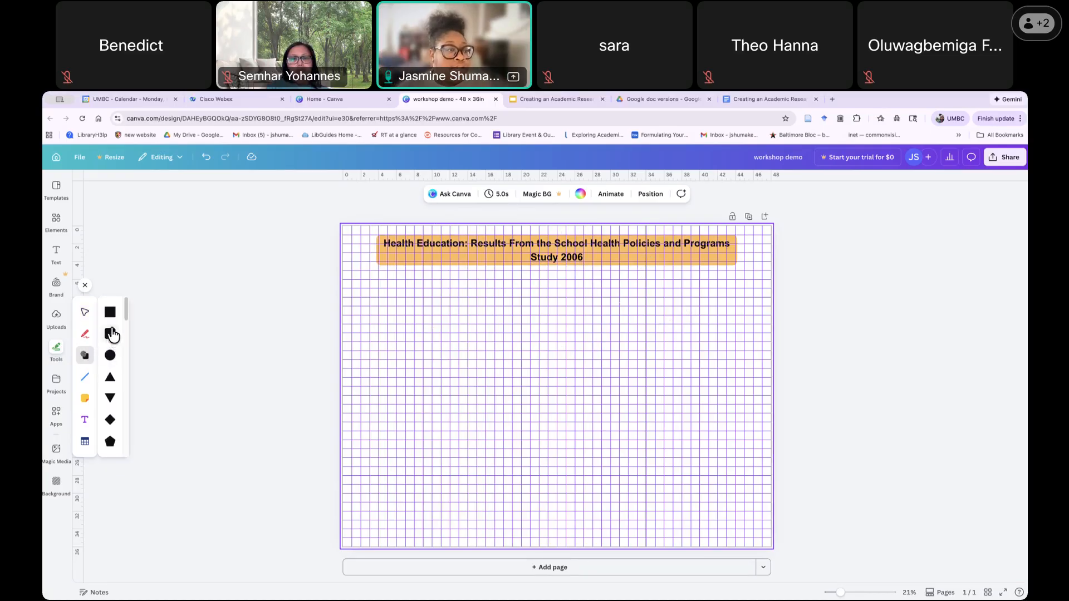
{"action": "left_click", "coordinate": [112, 343]}
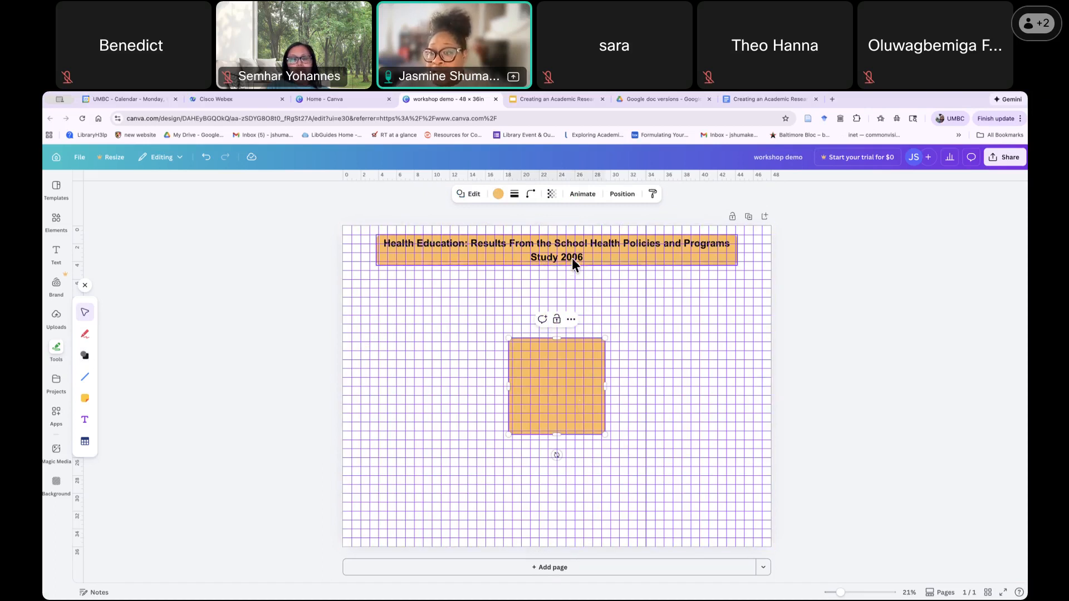
{"action": "left_click_drag", "start_coordinate": [560, 437], "coordinate": [557, 369]}
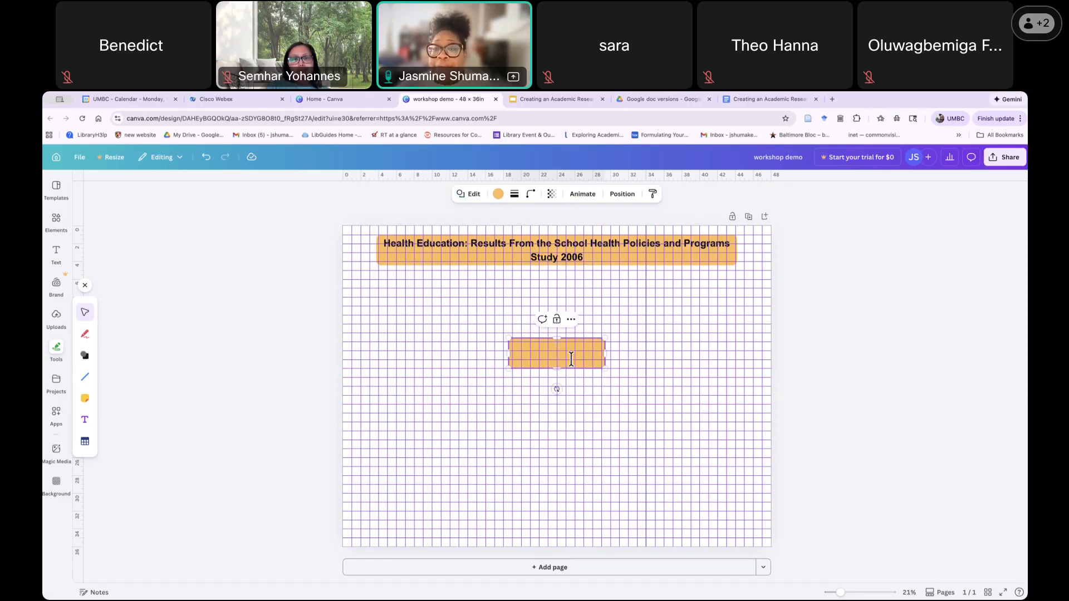
- Switch to the Google Docs poster content, copy the author's name and affiliation, and review the subtitle font guidelines
{"action": "left_click", "coordinate": [757, 99]}
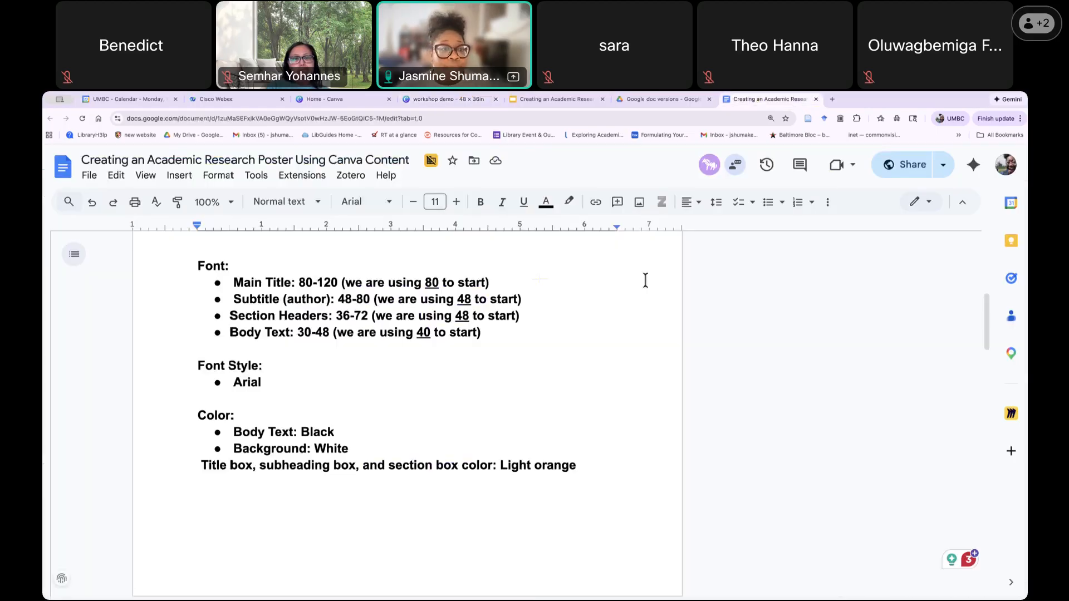
{"action": "scroll", "coordinate": [407, 412], "scroll_direction": "up", "scroll_amount": 10}
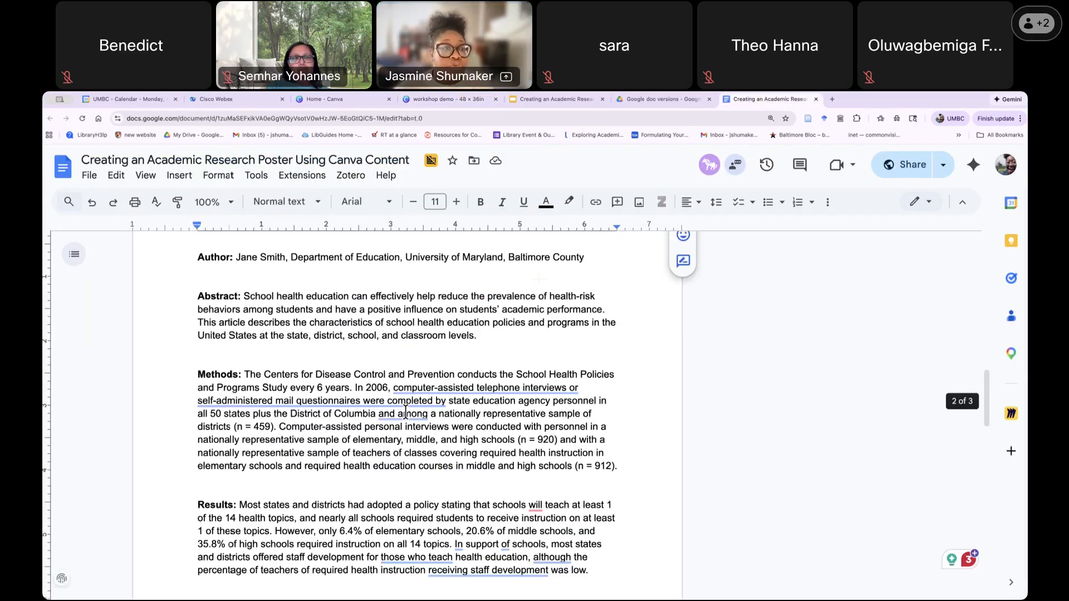
{"action": "left_click_drag", "start_coordinate": [234, 287], "coordinate": [588, 287]}
{"action": "key", "text": "ctrl+c"}
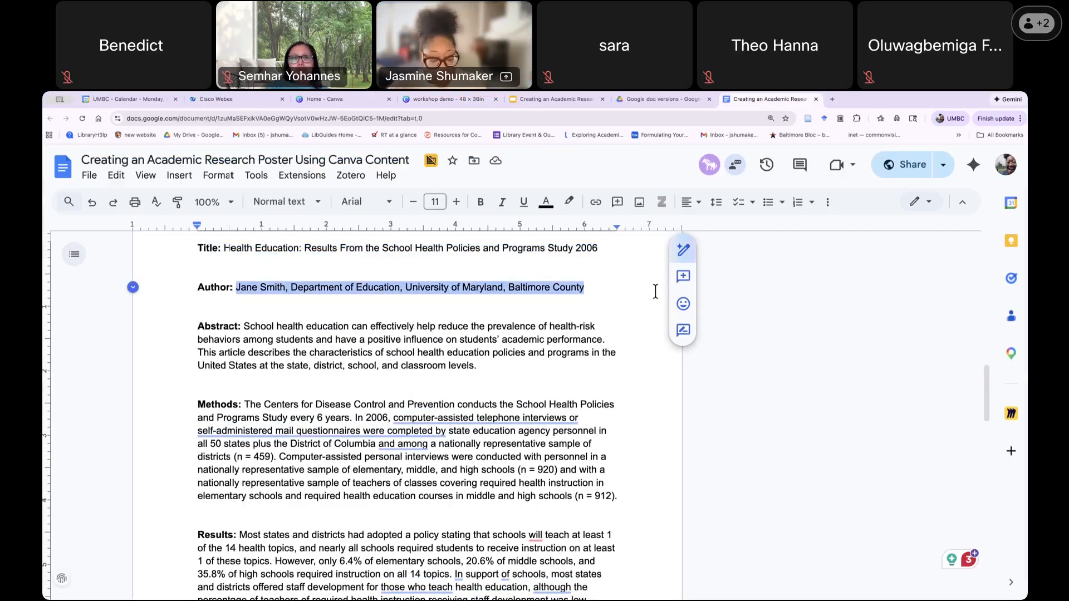
{"action": "scroll", "coordinate": [571, 351], "scroll_direction": "up", "scroll_amount": 9}
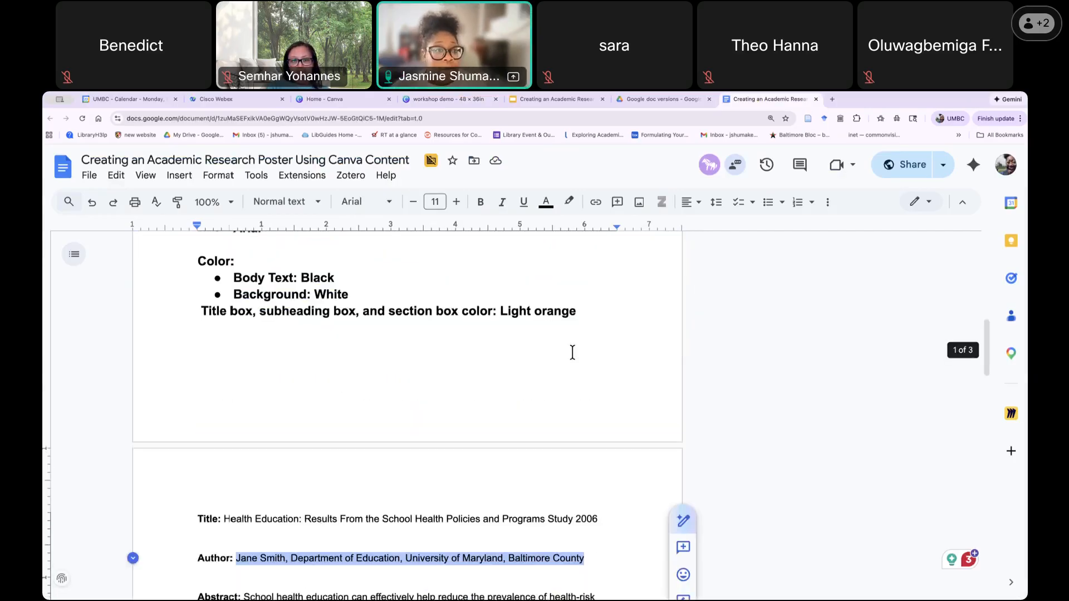
{"action": "scroll", "coordinate": [571, 351], "scroll_direction": "up", "scroll_amount": 1}
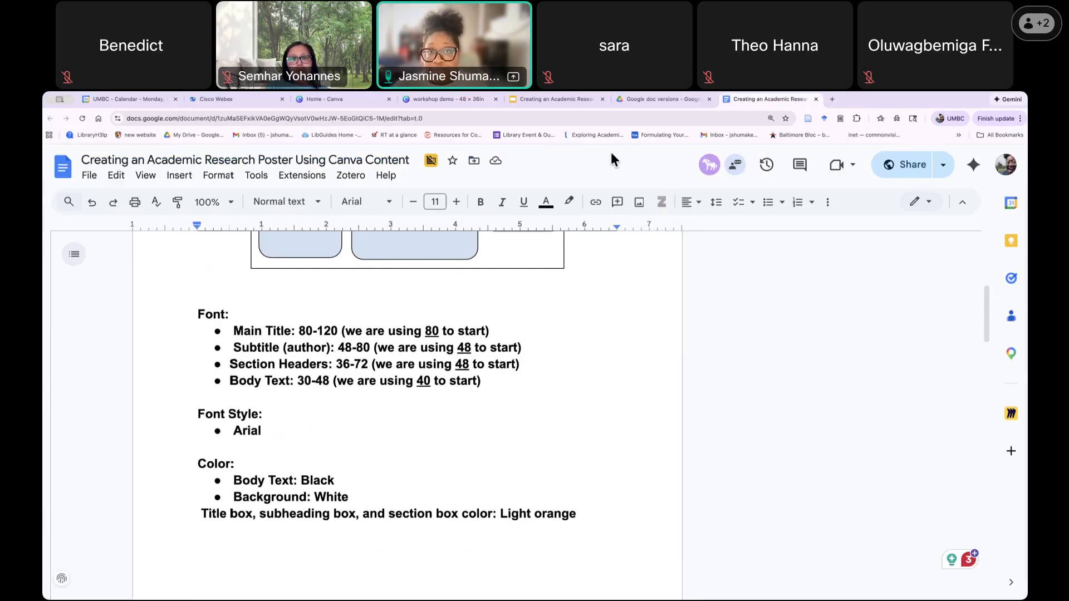
- Switch back to Canva, paste the author line into the second box, and resize the box to about 44 in wide and 2.1 in high
{"action": "left_click", "coordinate": [452, 100]}
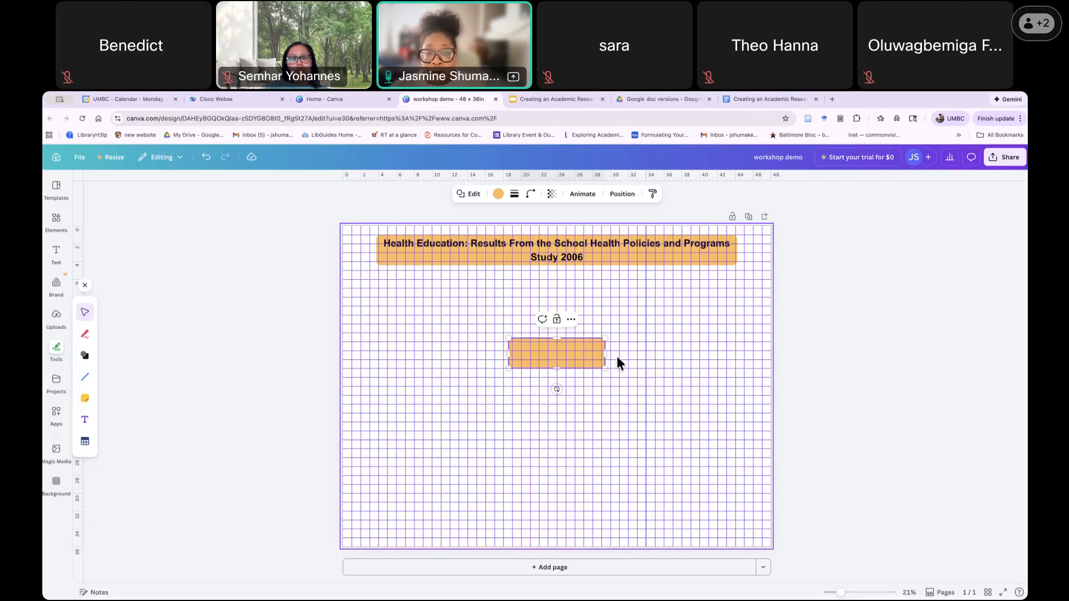
{"action": "key", "text": "ctrl+v"}
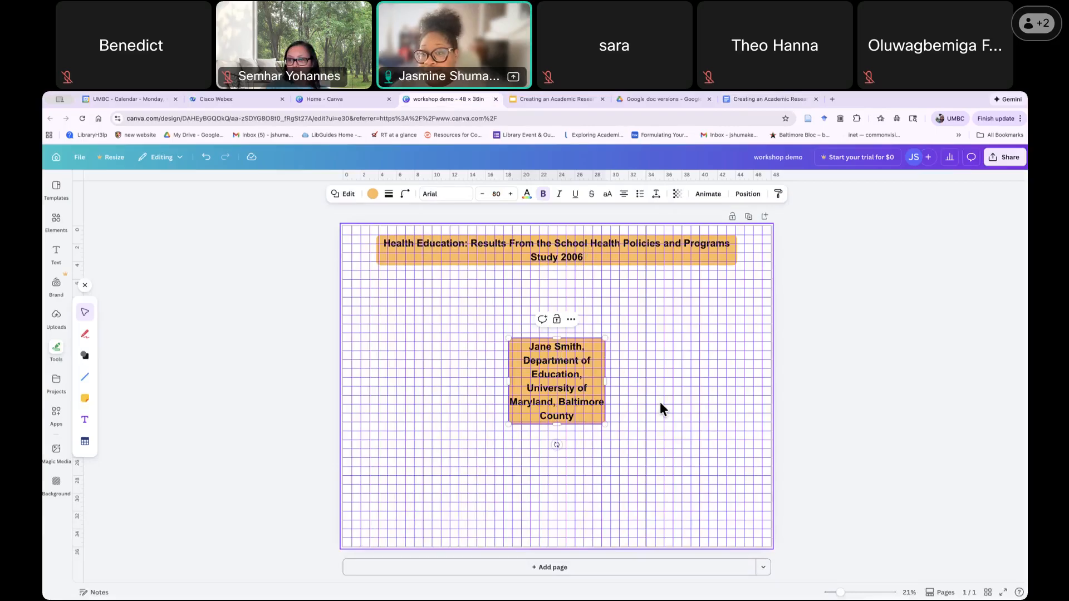
{"action": "left_click_drag", "start_coordinate": [609, 383], "coordinate": [714, 382]}
{"action": "left_click_drag", "start_coordinate": [506, 380], "coordinate": [358, 380]}
{"action": "left_click_drag", "start_coordinate": [714, 381], "coordinate": [747, 382]}
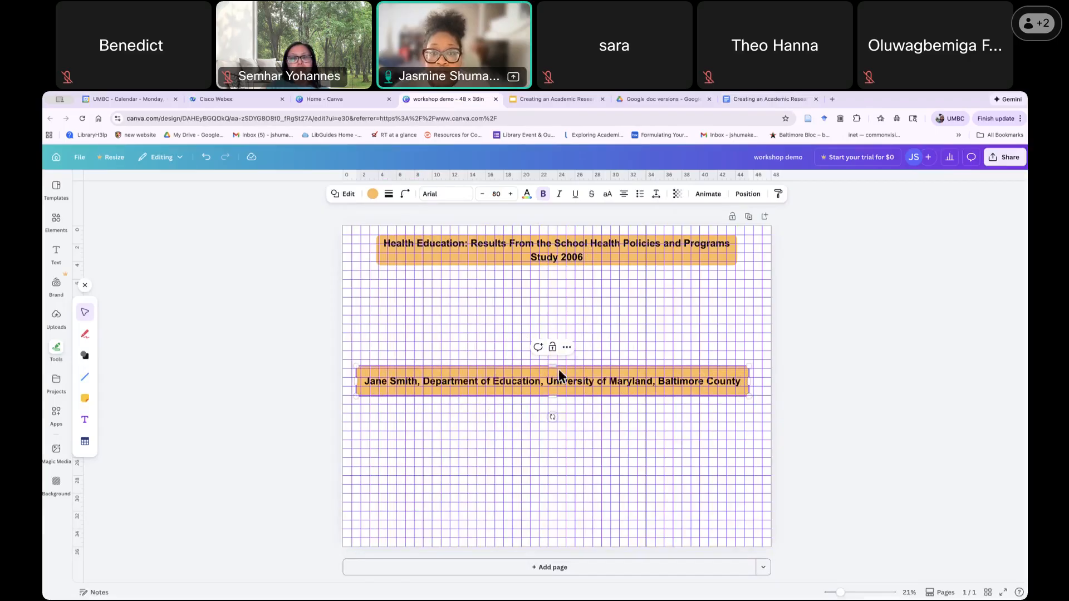
{"action": "left_click_drag", "start_coordinate": [553, 369], "coordinate": [550, 376]}
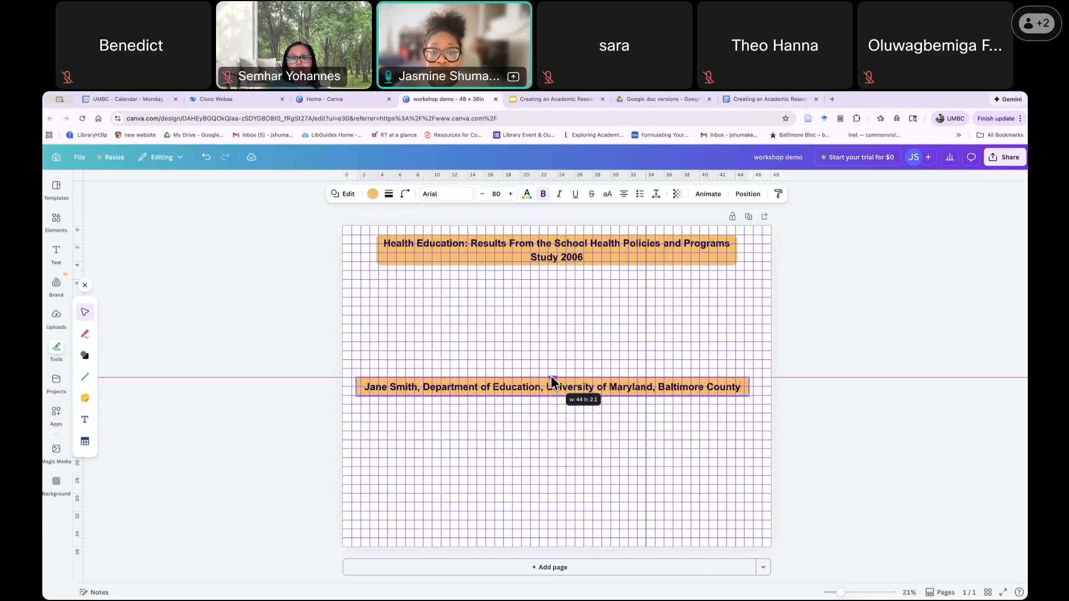
- Move the author box up to just below the title box and remove the bold from its text
{"action": "left_click_drag", "start_coordinate": [553, 378], "coordinate": [589, 289]}
{"action": "left_click", "coordinate": [647, 407]}
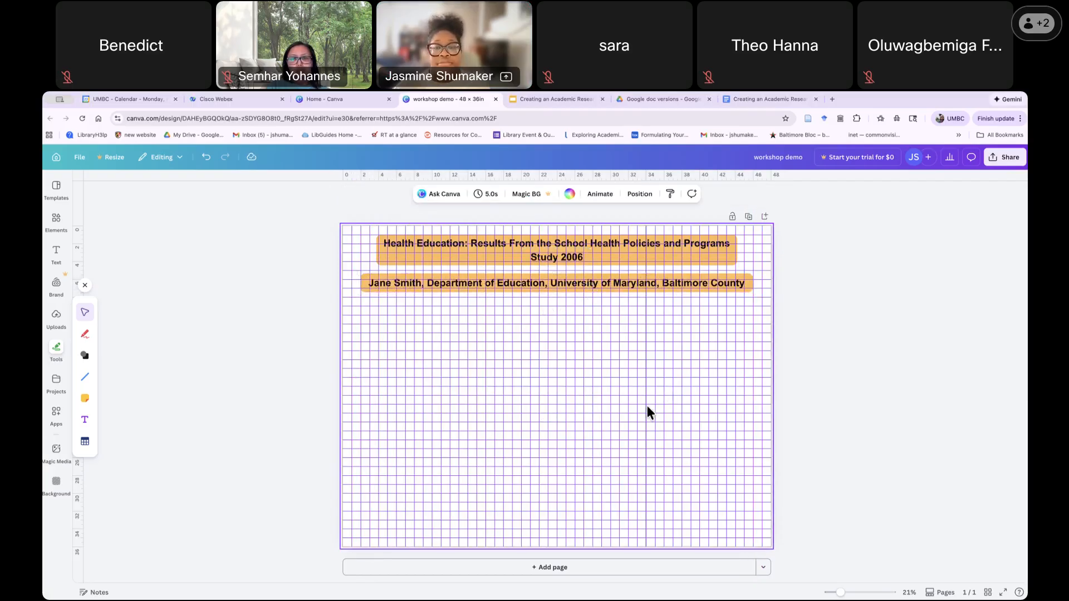
{"action": "left_click", "coordinate": [616, 282]}
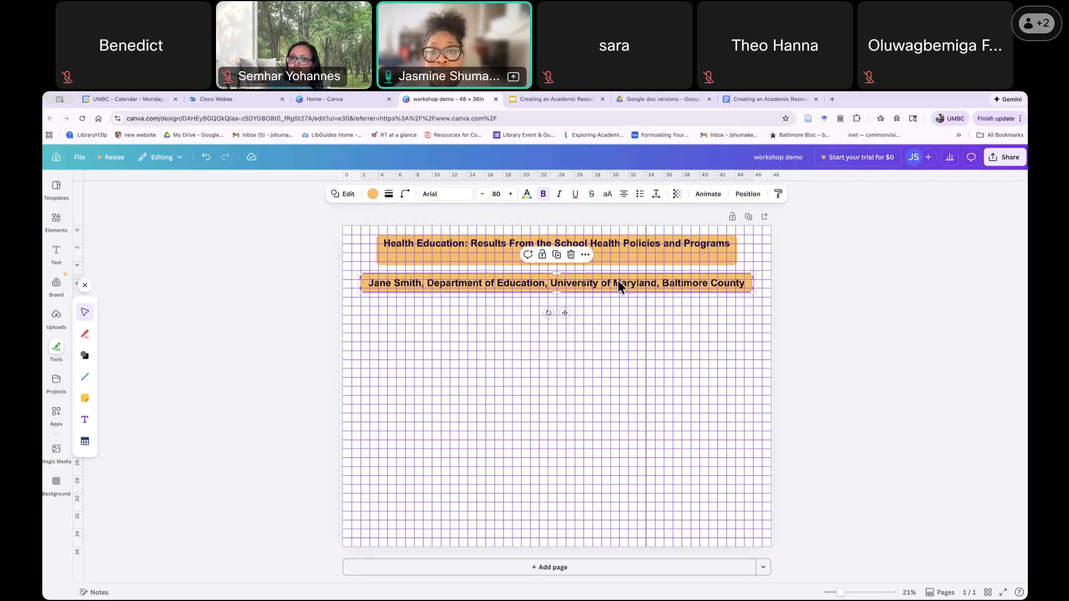
{"action": "left_click", "coordinate": [543, 194]}
{"action": "left_click", "coordinate": [694, 377]}
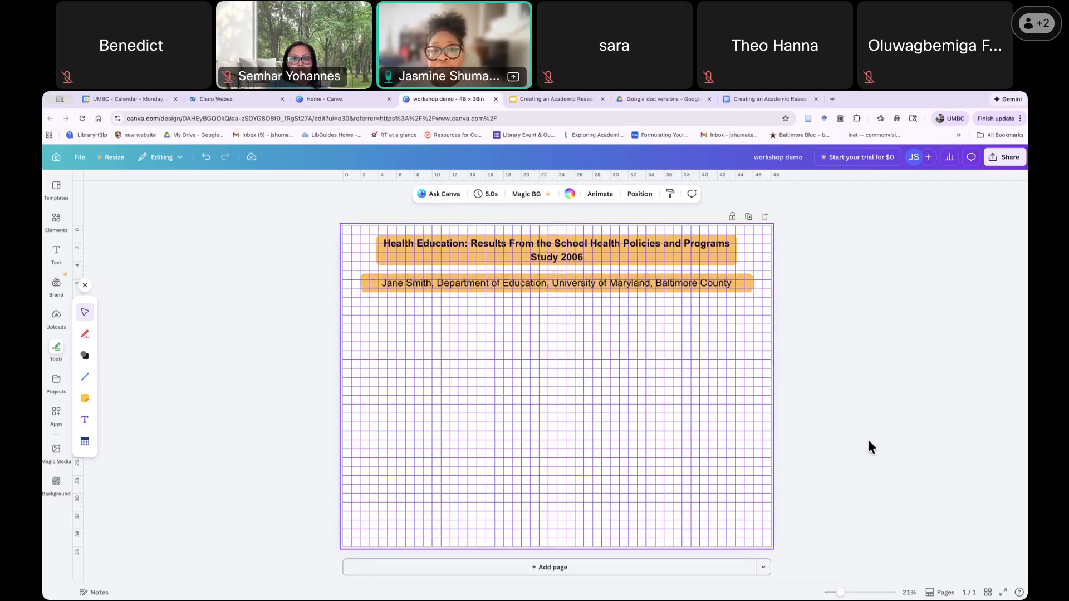
- Set the author line's font size to 48 and make it bold
{"action": "left_click", "coordinate": [510, 286]}
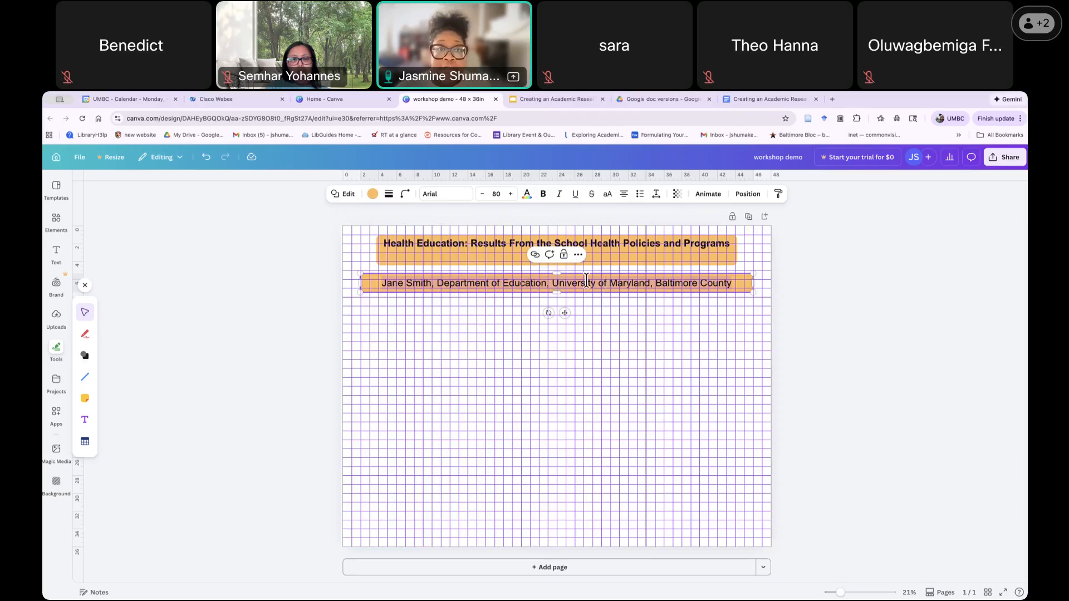
{"action": "left_click", "coordinate": [504, 195]}
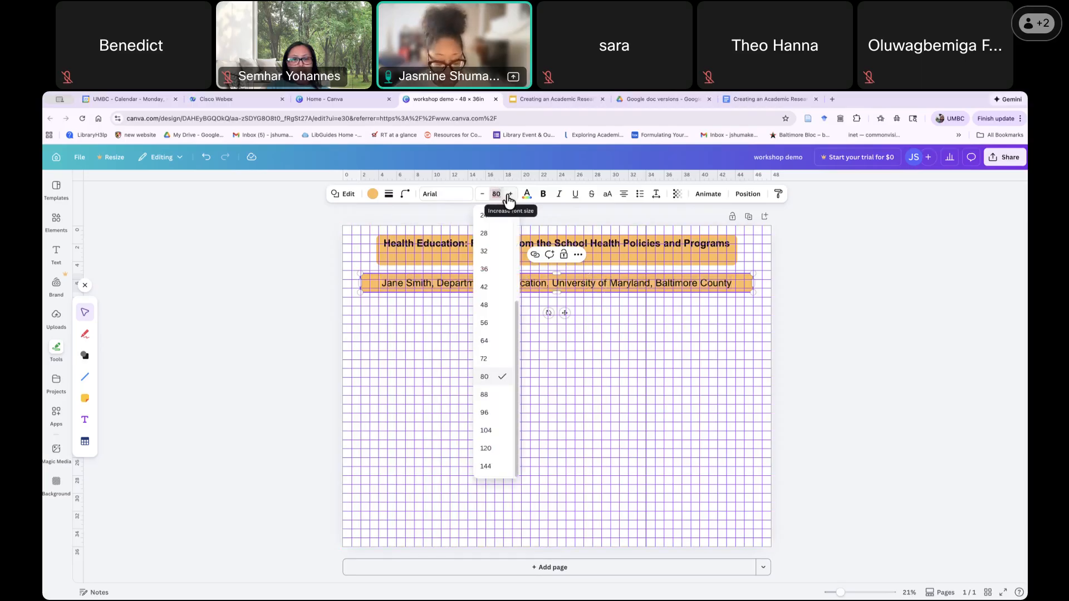
{"action": "type", "text": "48"}
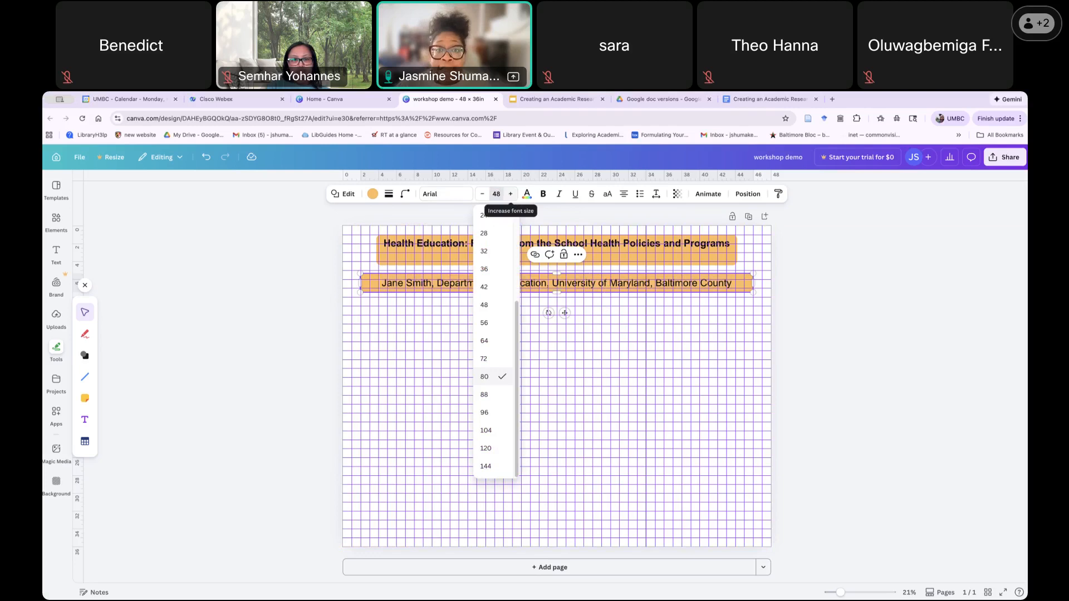
{"action": "key", "text": "Return"}
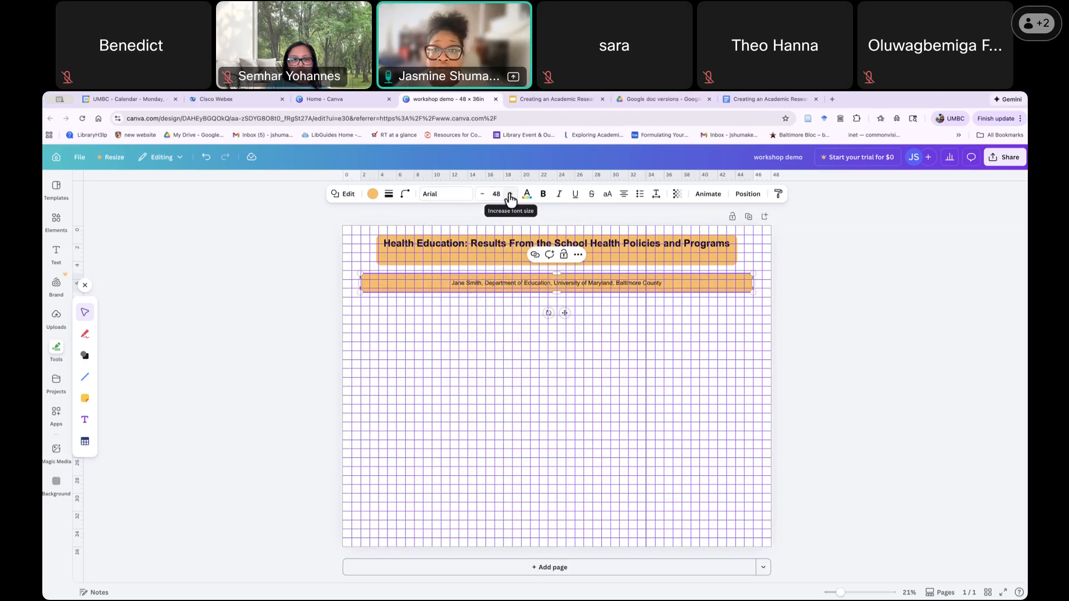
{"action": "left_click", "coordinate": [543, 194]}
- Narrow the author box to about 32 in wide, reduce its height slightly, and centre it beneath the title
{"action": "left_click_drag", "start_coordinate": [754, 283], "coordinate": [645, 283]}
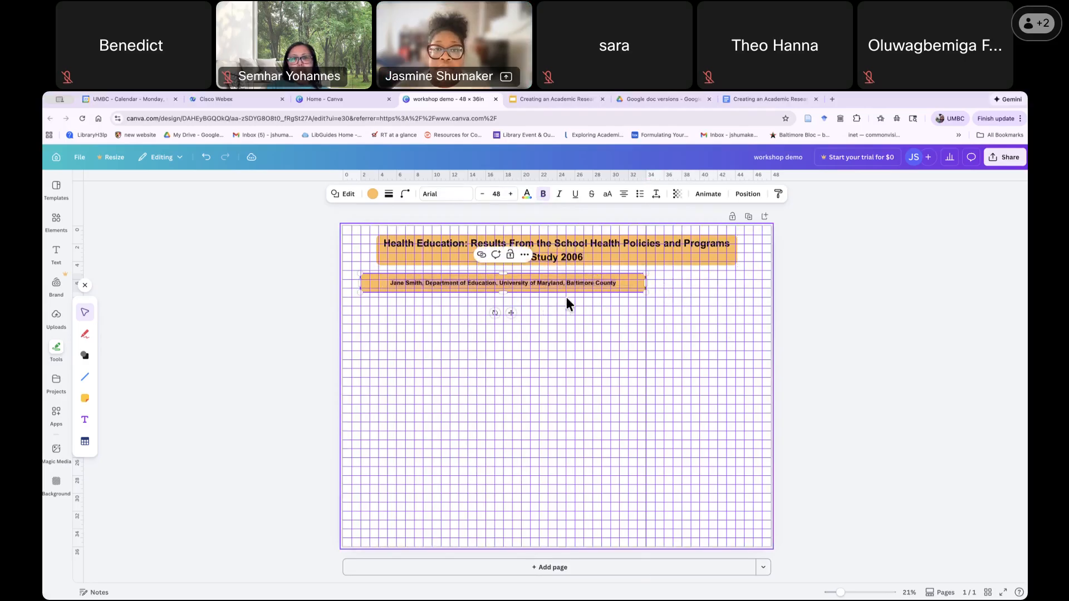
{"action": "left_click_drag", "start_coordinate": [544, 284], "coordinate": [594, 284]}
{"action": "left_click", "coordinate": [606, 330]}
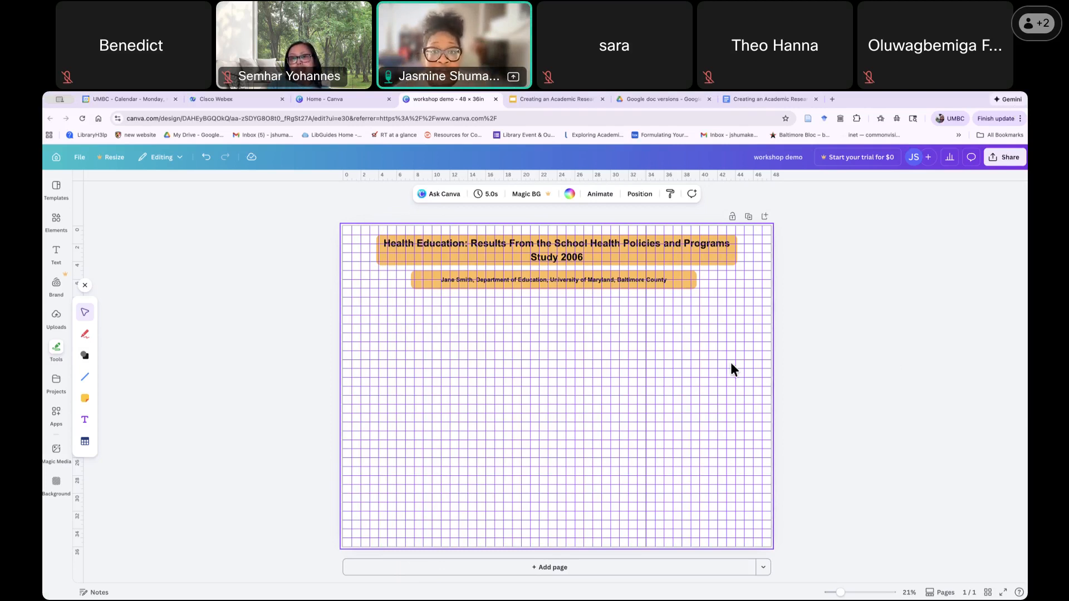
{"action": "left_click", "coordinate": [584, 287]}
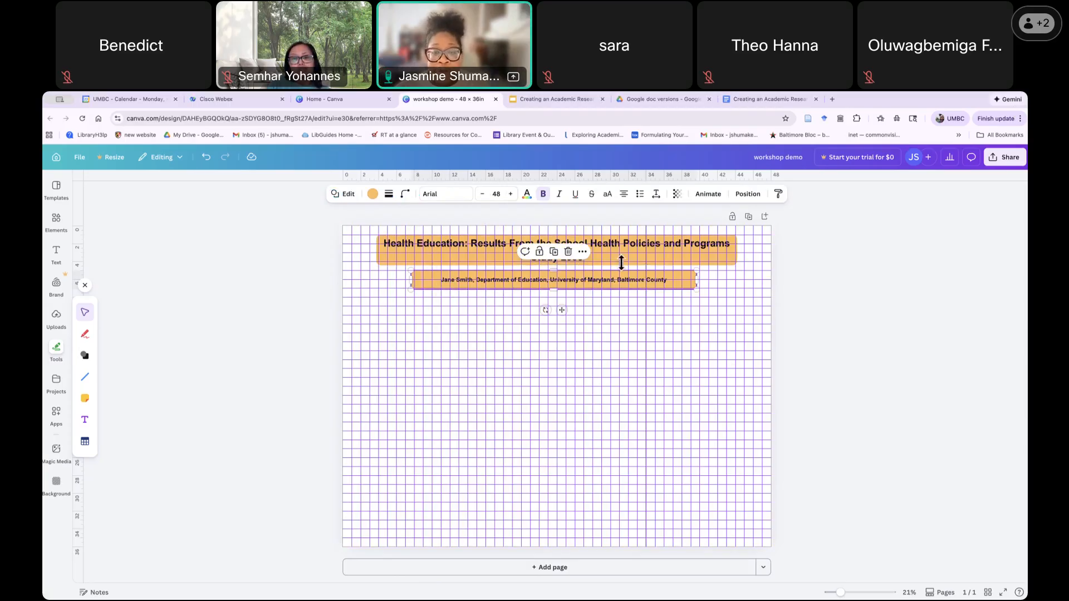
{"action": "left_click_drag", "start_coordinate": [554, 271], "coordinate": [549, 273]}
{"action": "left_click", "coordinate": [676, 329]}
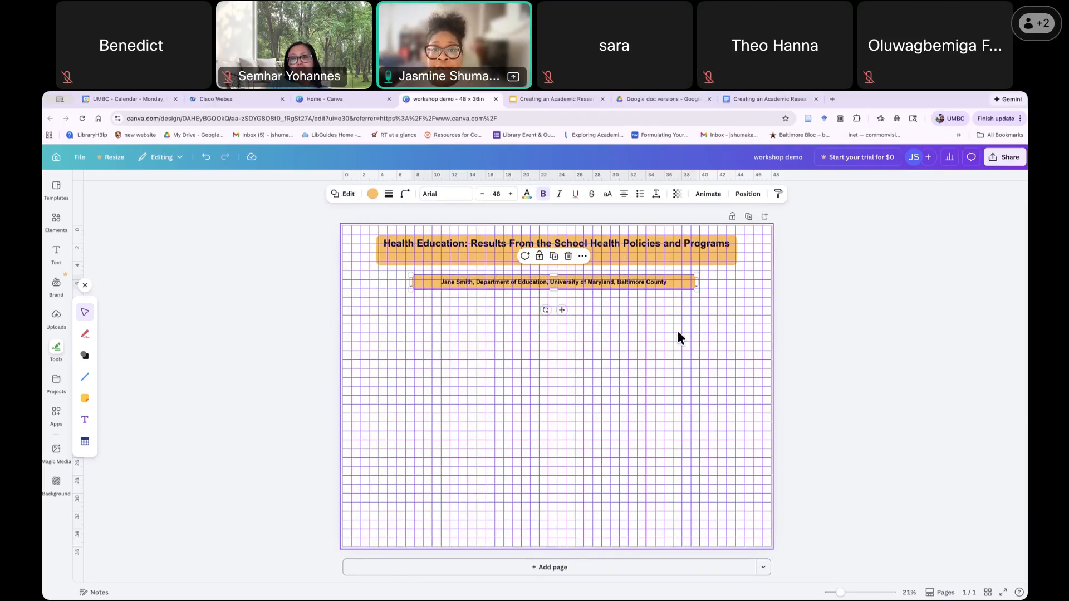
{"action": "left_click_drag", "start_coordinate": [611, 289], "coordinate": [616, 287]}
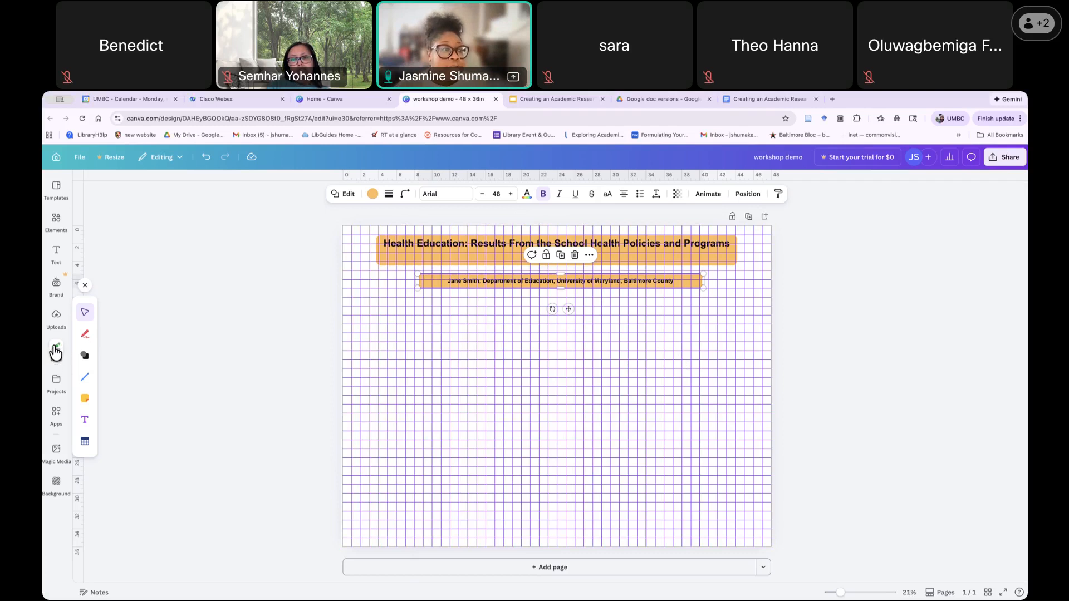
- Add a rounded square below the author box, shorten it to about 2.7 in high, and label it "Abstract"
{"action": "left_click", "coordinate": [84, 359]}
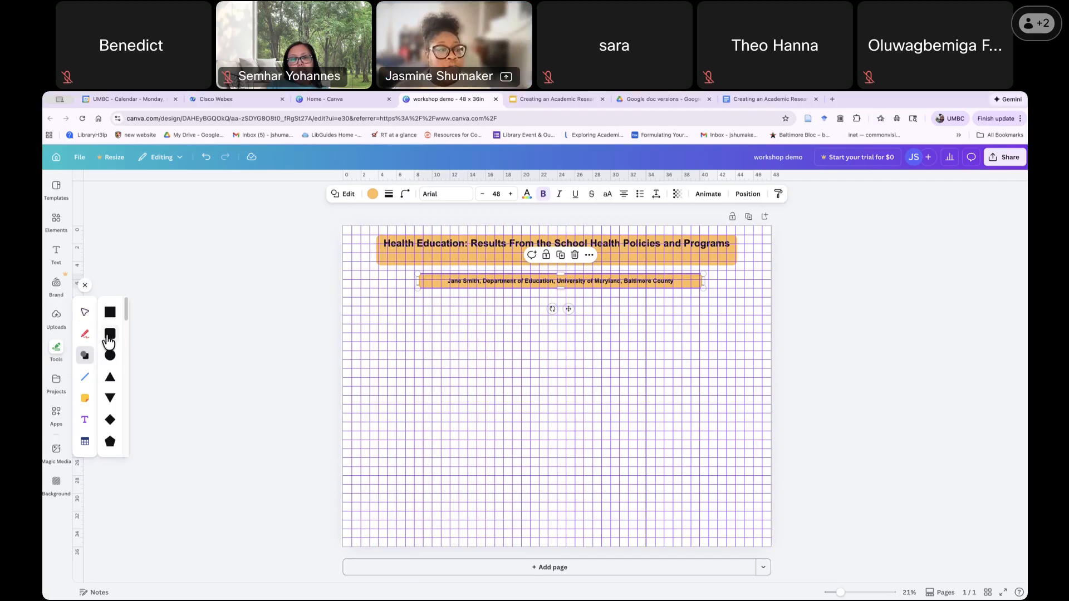
{"action": "left_click", "coordinate": [109, 335]}
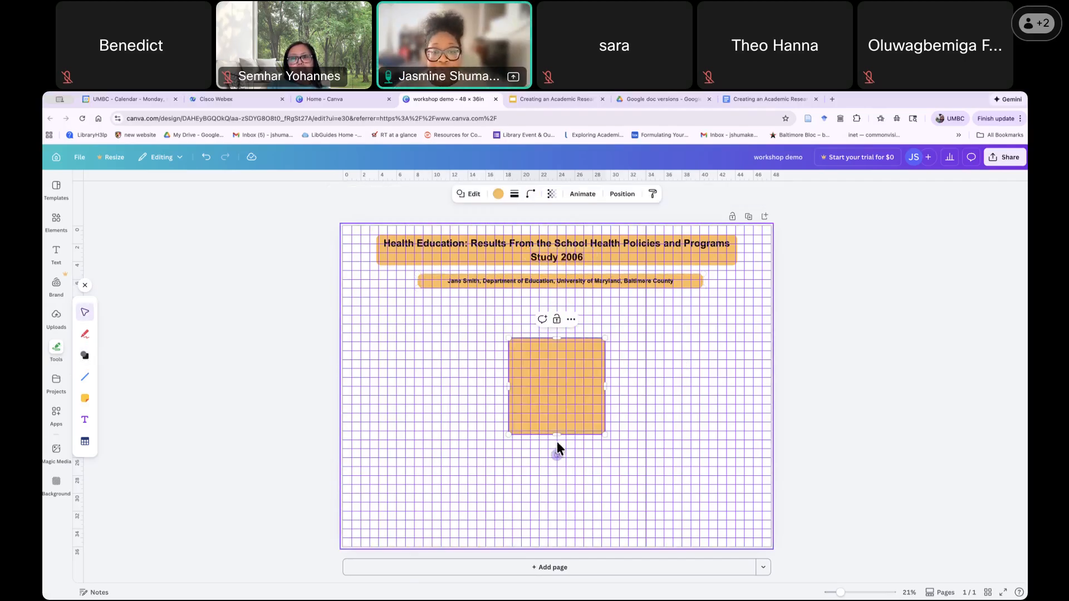
{"action": "left_click_drag", "start_coordinate": [559, 436], "coordinate": [558, 363]}
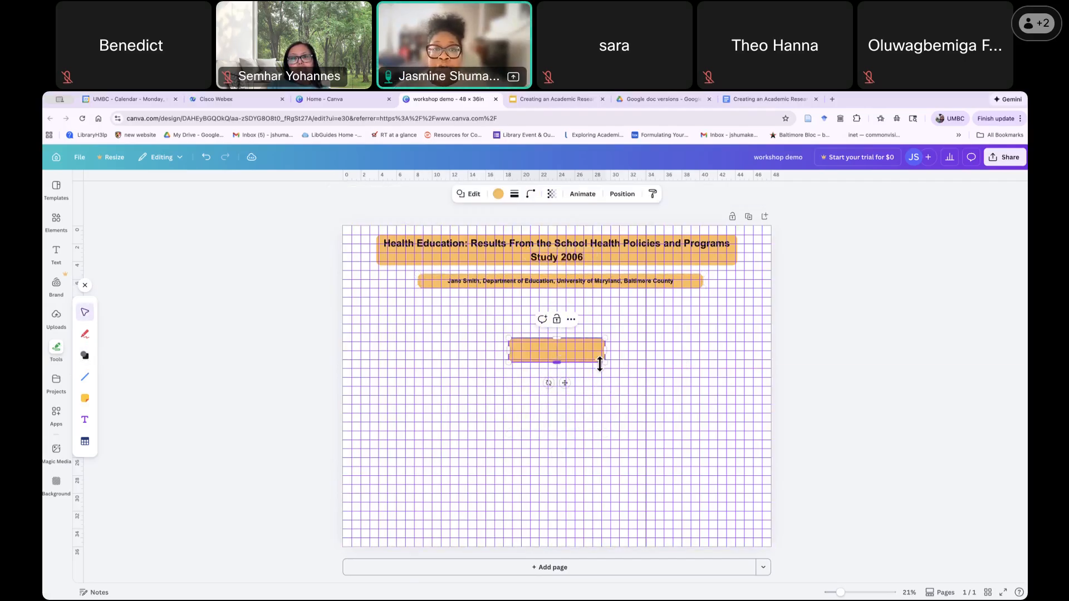
{"action": "double_click", "coordinate": [557, 353]}
{"action": "type", "text": "Abstract"}
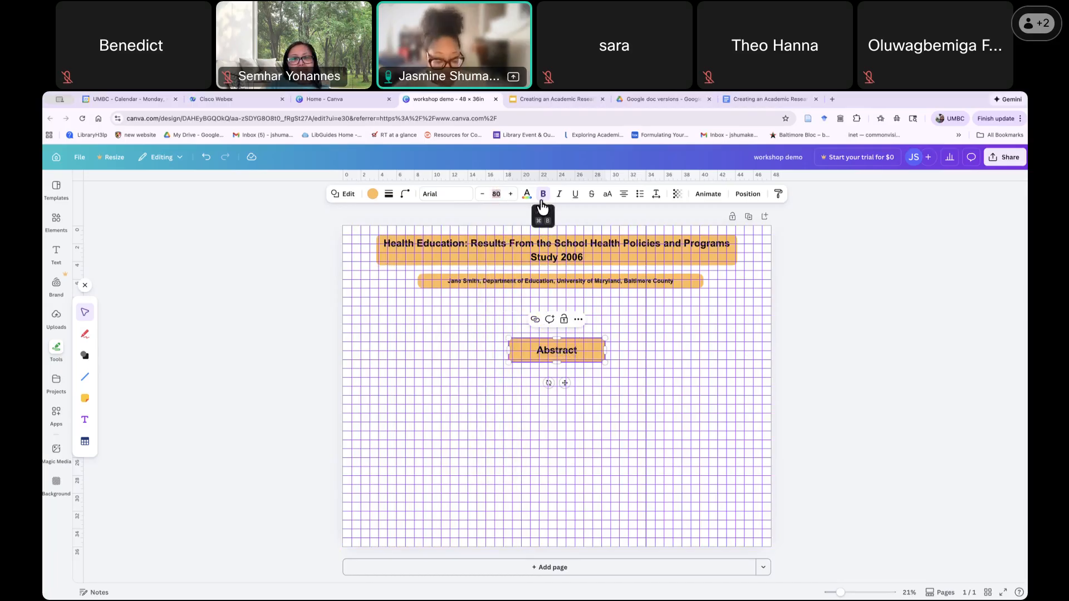
- Set the Abstract heading to size 48, shrink its box to about 7.5 in wide, and place it near the page's left edge below the author box
{"action": "type", "text": "48"}
{"action": "key", "text": "Return"}
{"action": "left_click_drag", "start_coordinate": [603, 350], "coordinate": [412, 310]}
{"action": "left_click", "coordinate": [574, 378]}
{"action": "left_click", "coordinate": [745, 474]}
{"action": "left_click", "coordinate": [779, 472]}
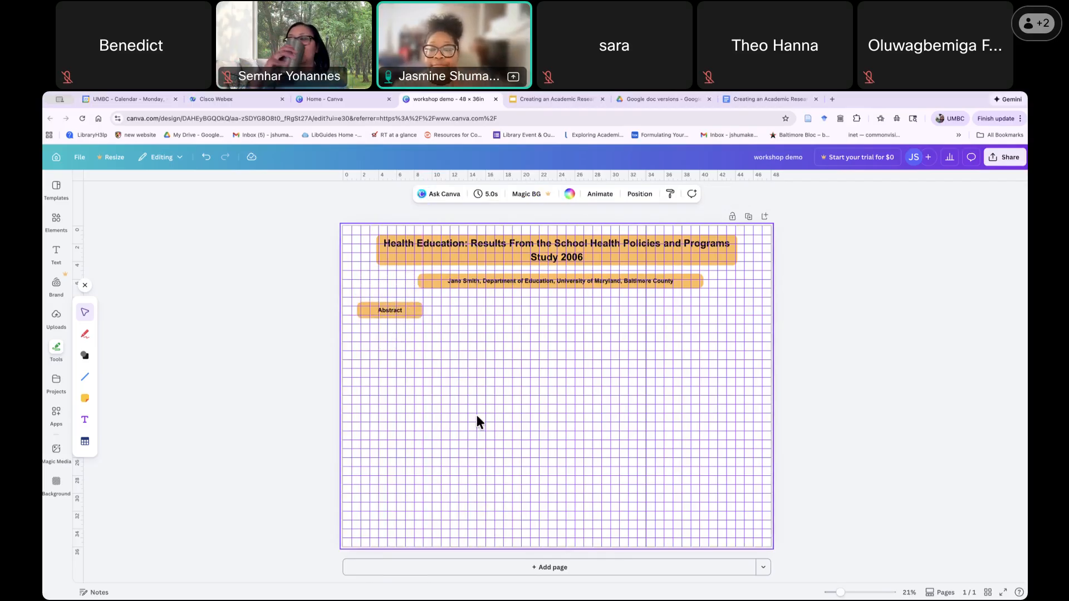
- Switch to the Google Docs poster content and copy the abstract paragraph
{"action": "left_click", "coordinate": [761, 102]}
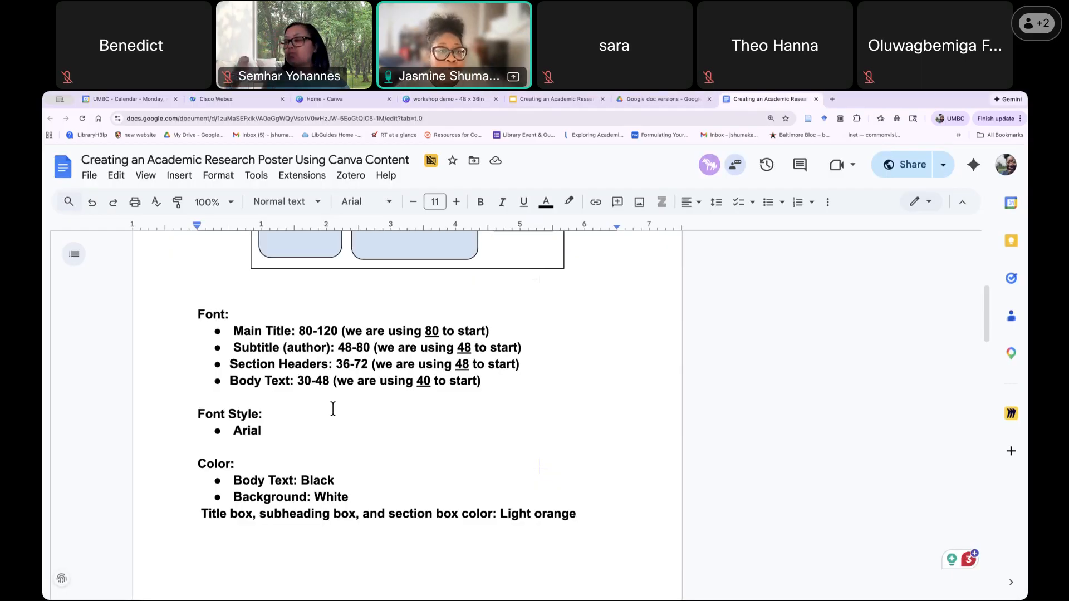
{"action": "scroll", "coordinate": [332, 409], "scroll_direction": "down", "scroll_amount": 8}
{"action": "left_click", "coordinate": [289, 394]}
{"action": "left_click_drag", "start_coordinate": [245, 395], "coordinate": [491, 430]}
{"action": "key", "text": "ctrl+c"}
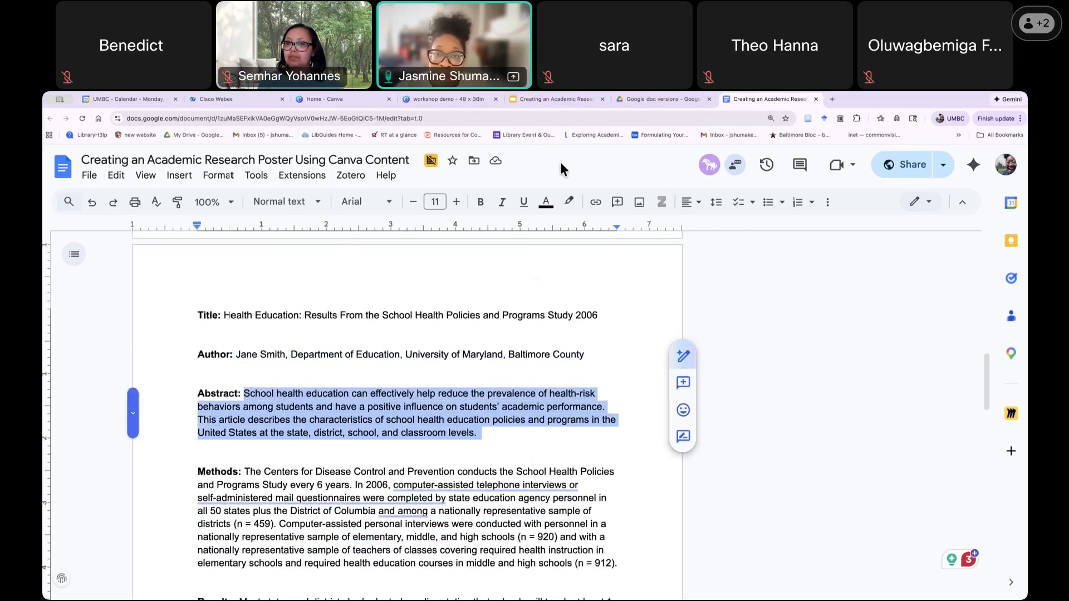
- Switch back to Canva, add an enlarged text box to the page, and set its text to non-bold at size 40
{"action": "left_click", "coordinate": [556, 100]}
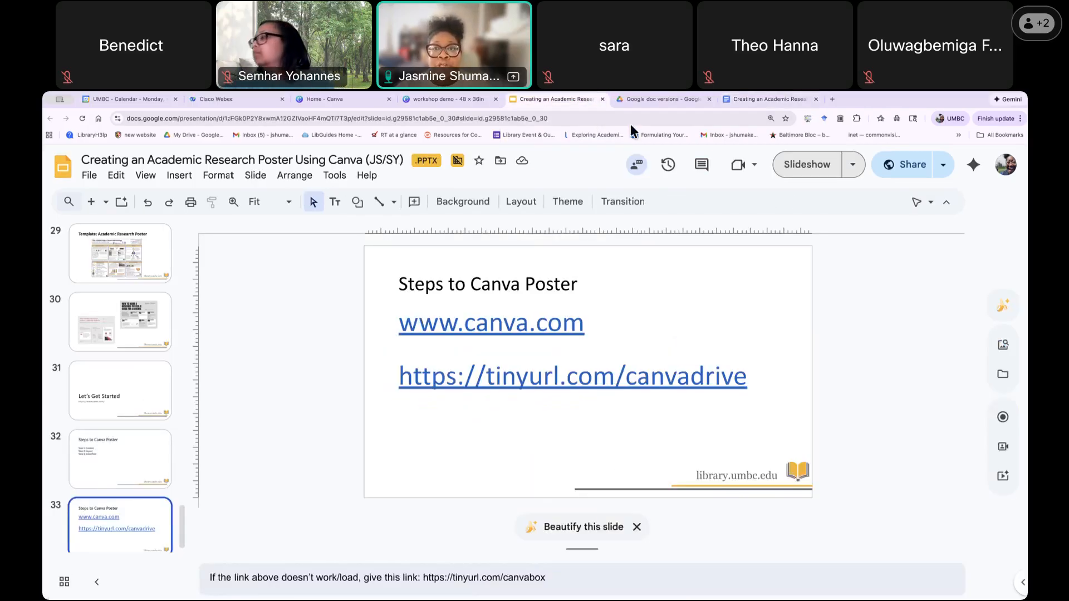
{"action": "left_click", "coordinate": [433, 100]}
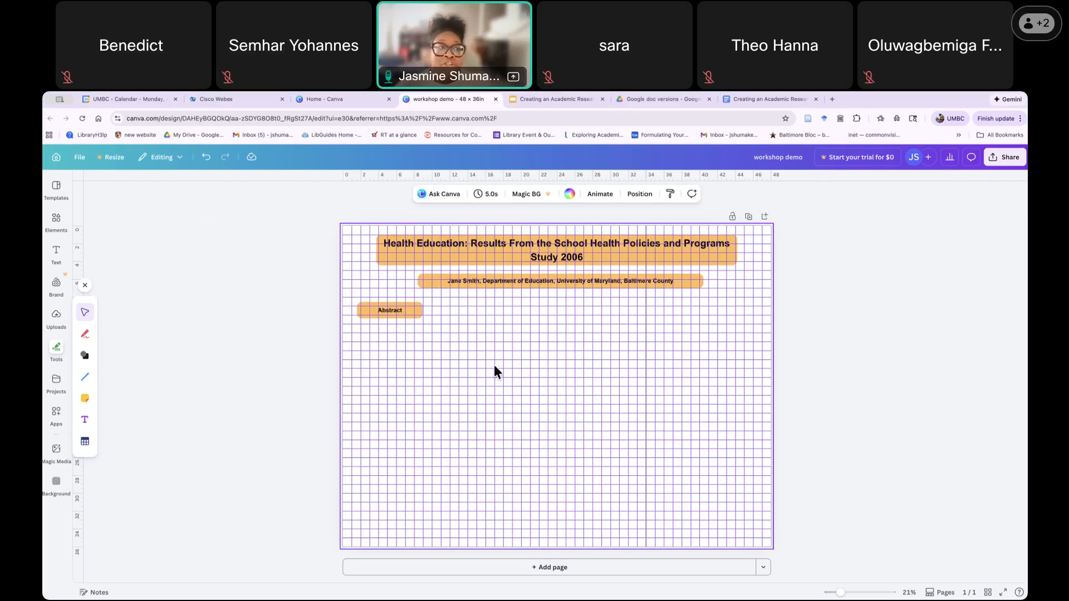
{"action": "left_click", "coordinate": [56, 256]}
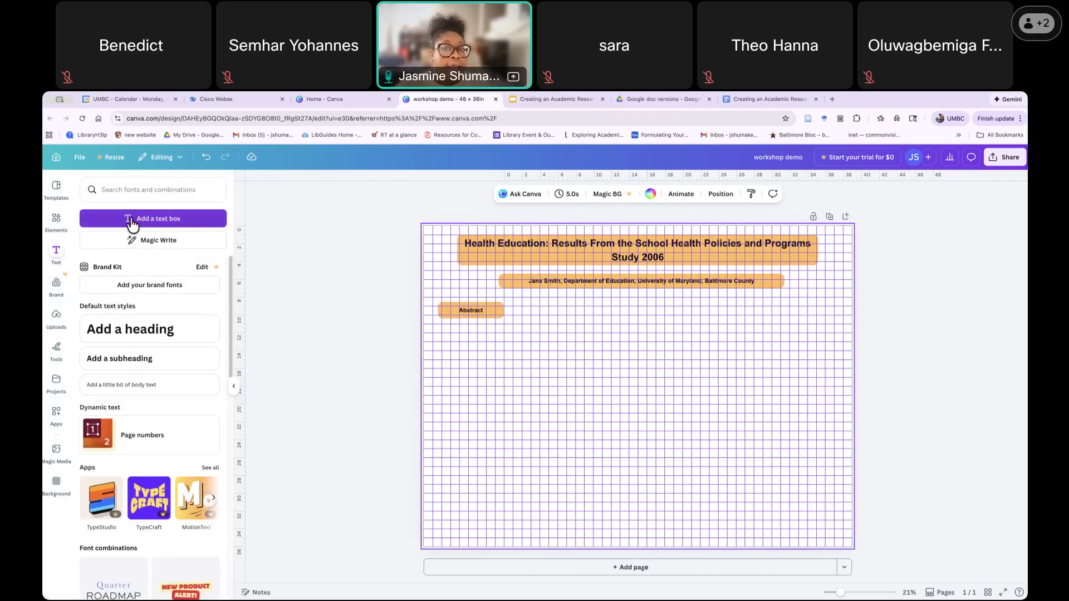
{"action": "left_click", "coordinate": [182, 223]}
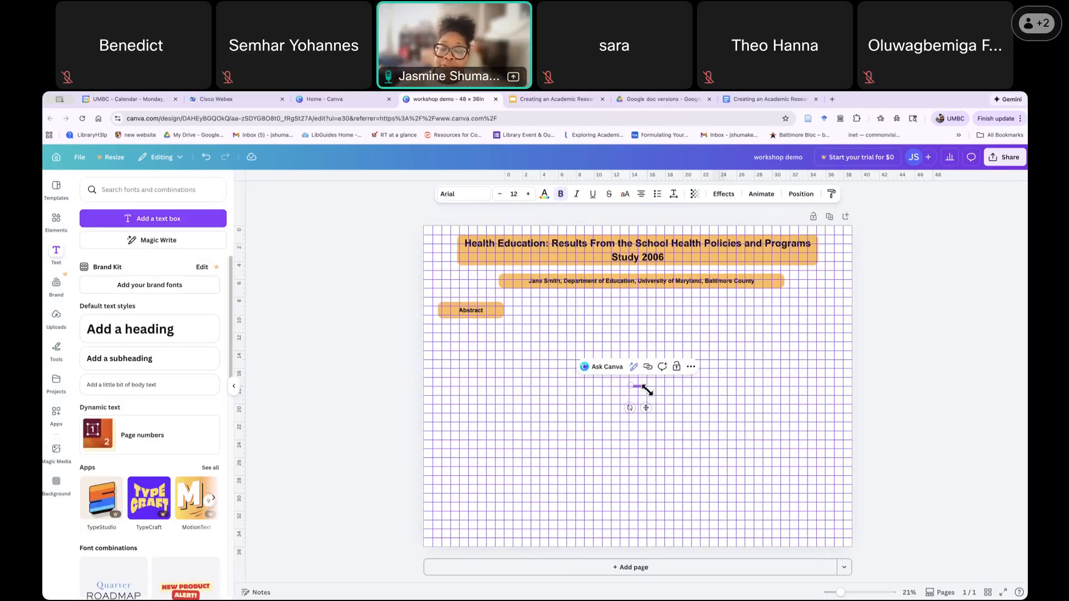
{"action": "left_click_drag", "start_coordinate": [647, 391], "coordinate": [699, 433]}
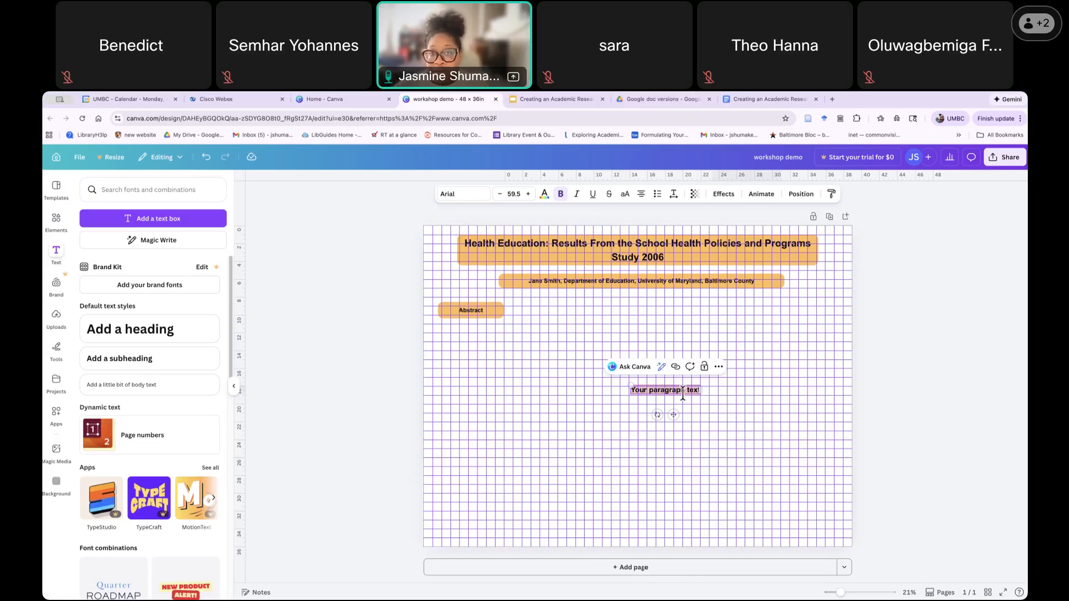
{"action": "left_click", "coordinate": [561, 196]}
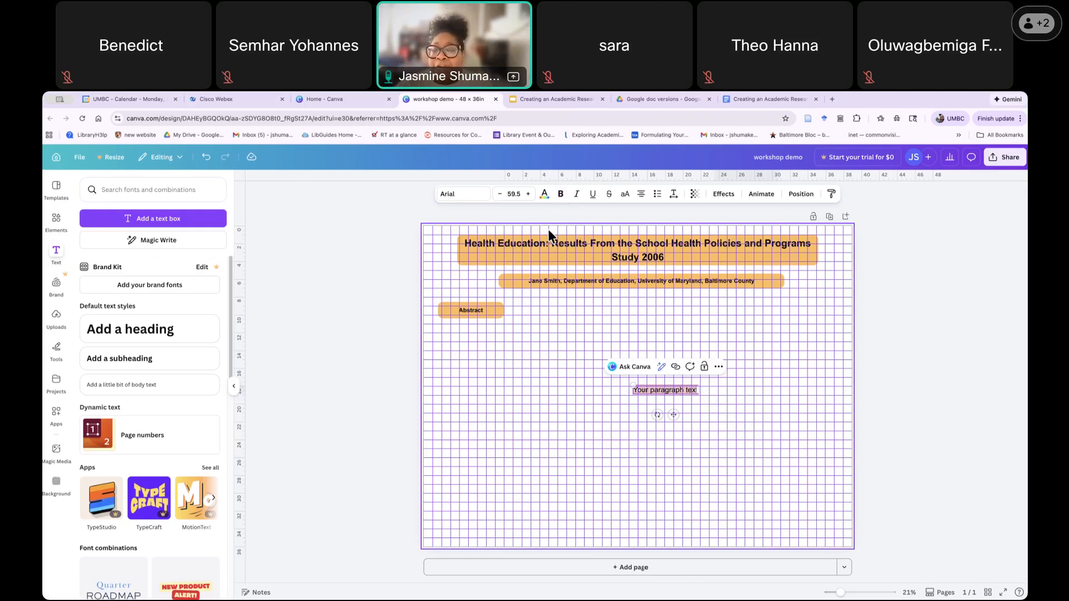
{"action": "left_click", "coordinate": [513, 194]}
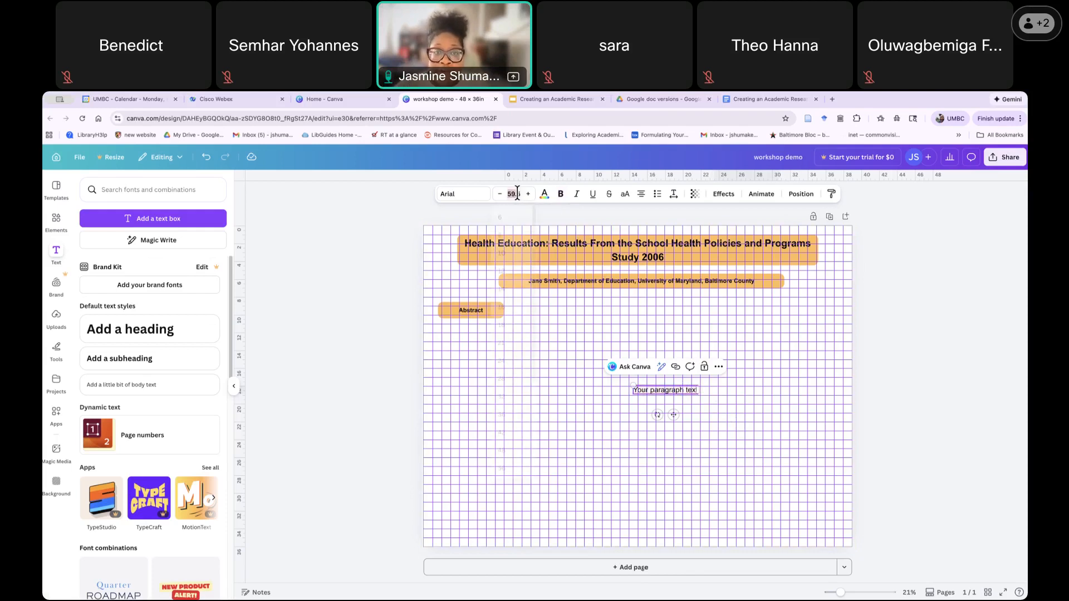
{"action": "type", "text": "59"}
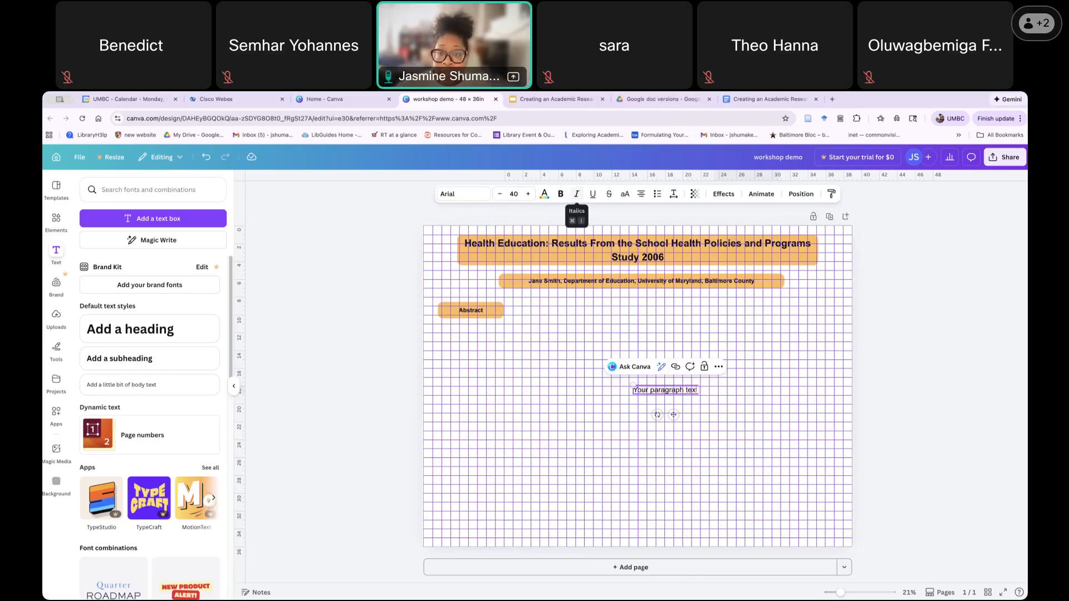
- Replace the placeholder text with the copied abstract and narrow the text box to about 10 in wide
{"action": "triple_click", "coordinate": [668, 388]}
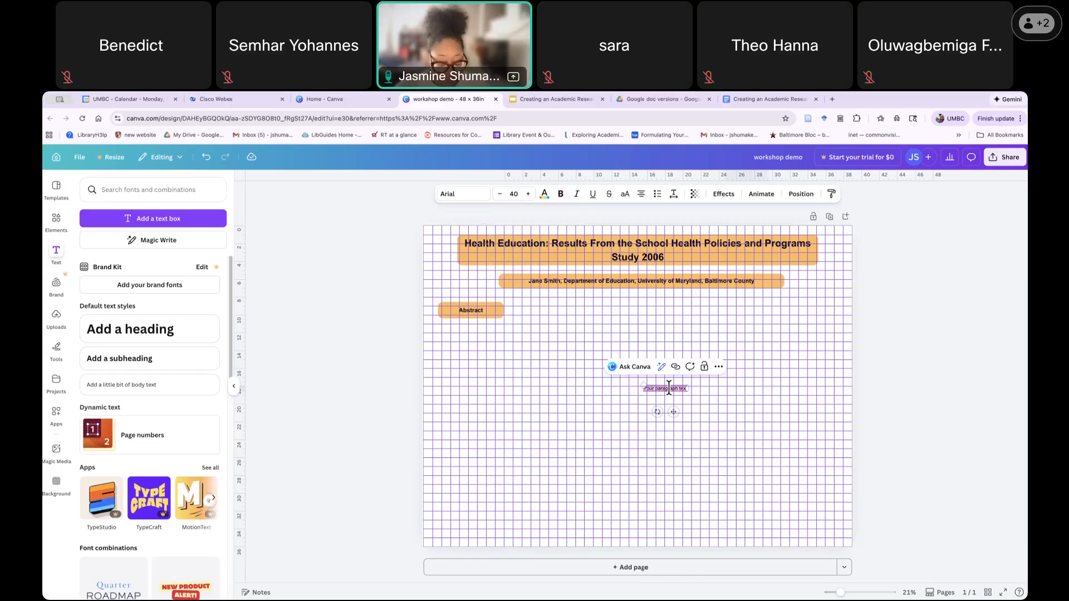
{"action": "key", "text": "ctrl+v"}
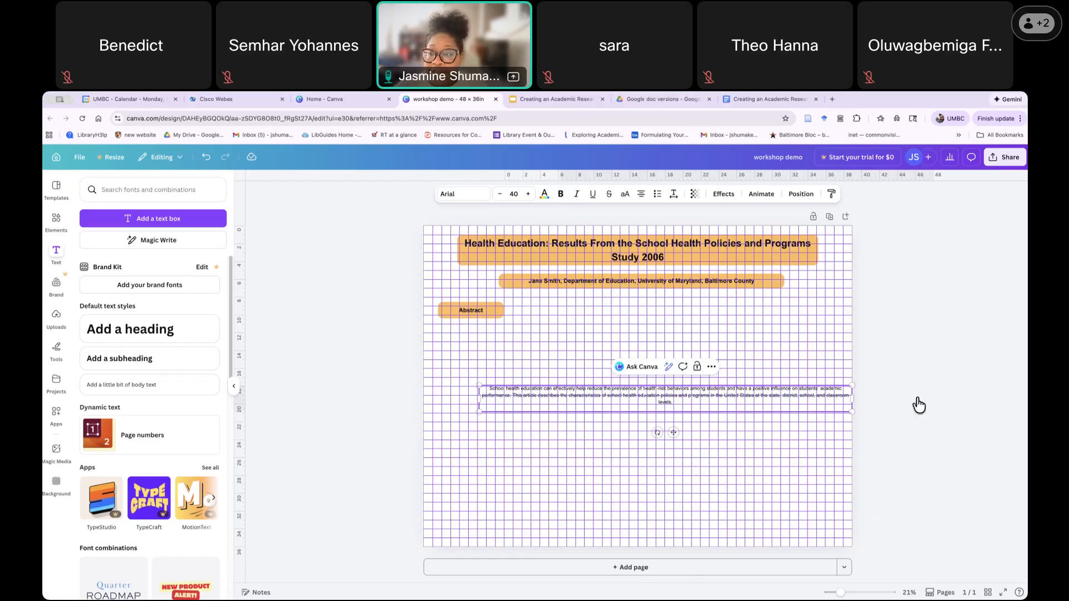
{"action": "left_click_drag", "start_coordinate": [852, 397], "coordinate": [569, 422]}
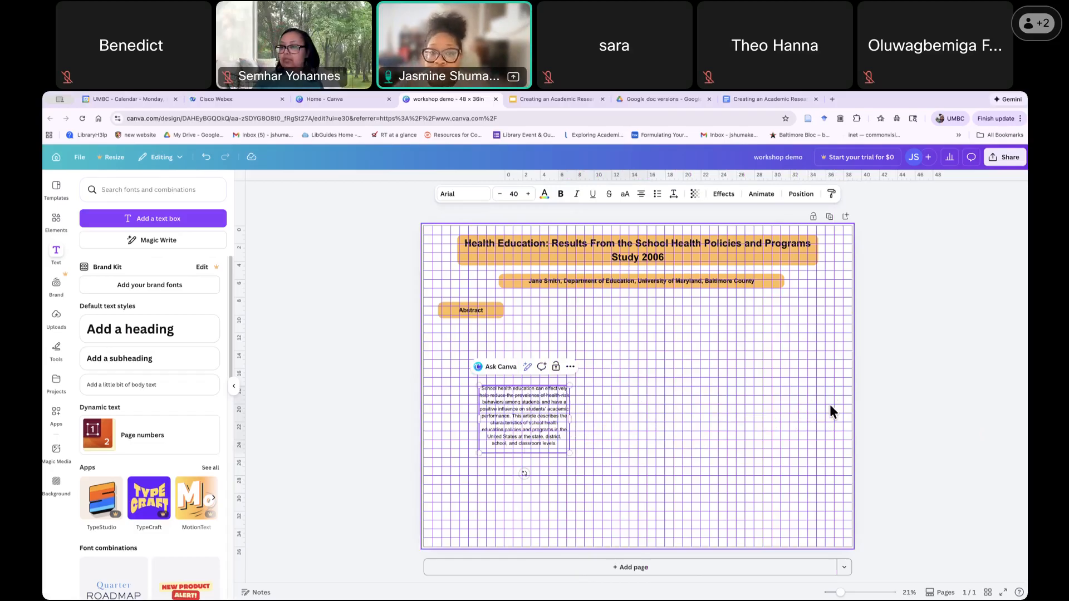
- Try the alignment options on the whole abstract paragraph and leave it left-aligned
{"action": "double_click", "coordinate": [527, 426]}
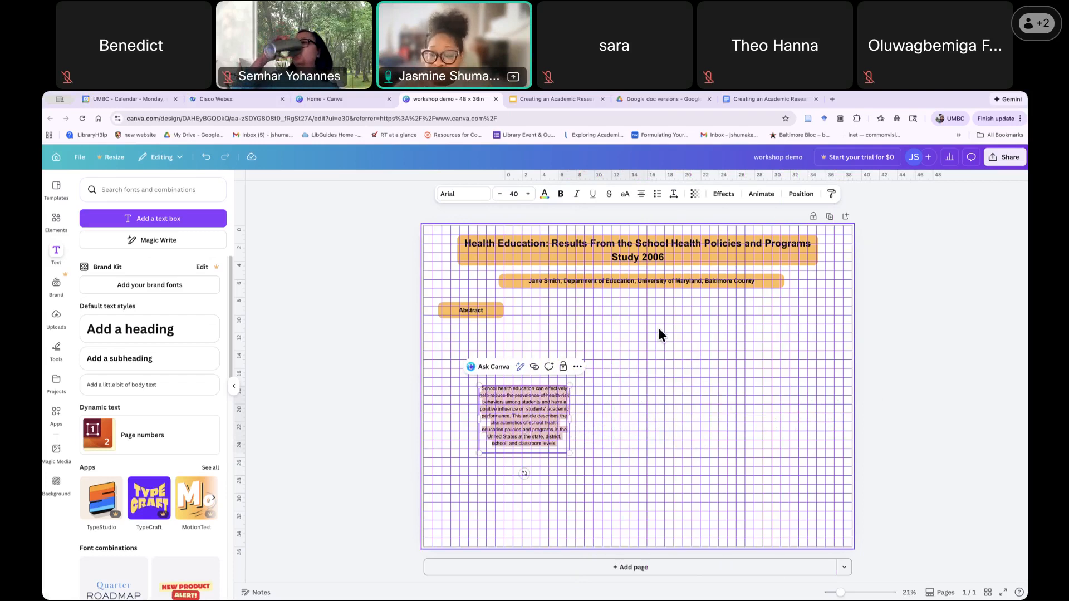
{"action": "left_click", "coordinate": [641, 197]}
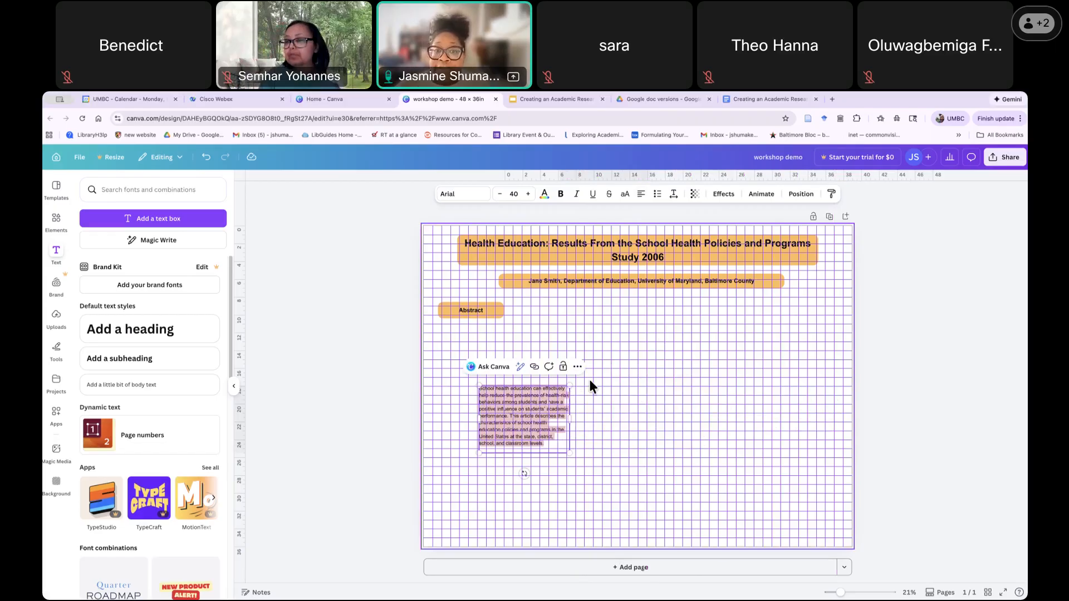
{"action": "left_click", "coordinate": [642, 200]}
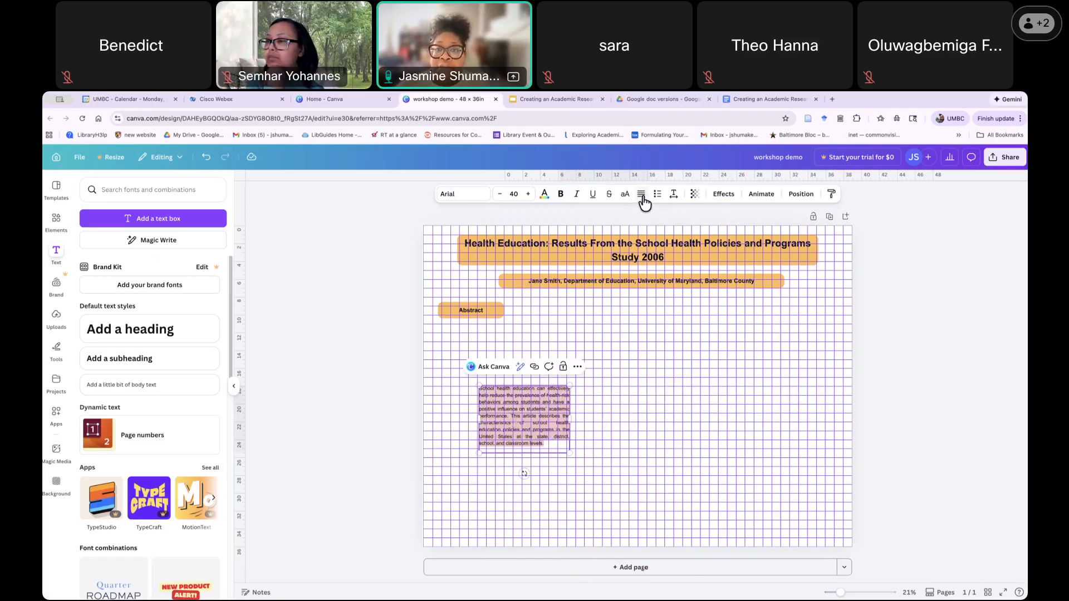
{"action": "left_click", "coordinate": [642, 199]}
{"action": "left_click", "coordinate": [643, 201]}
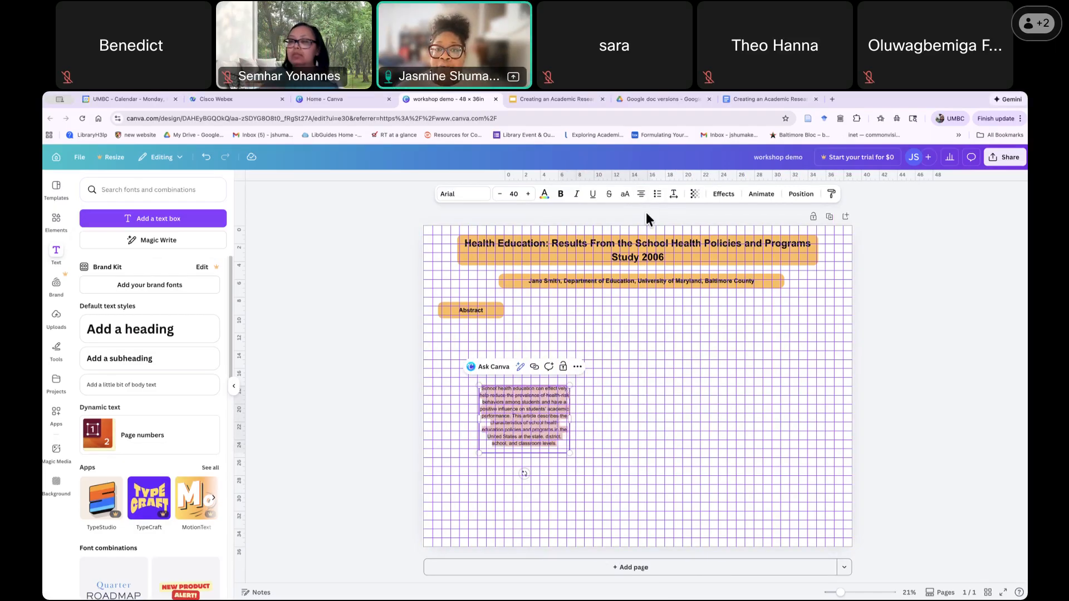
{"action": "left_click", "coordinate": [644, 203]}
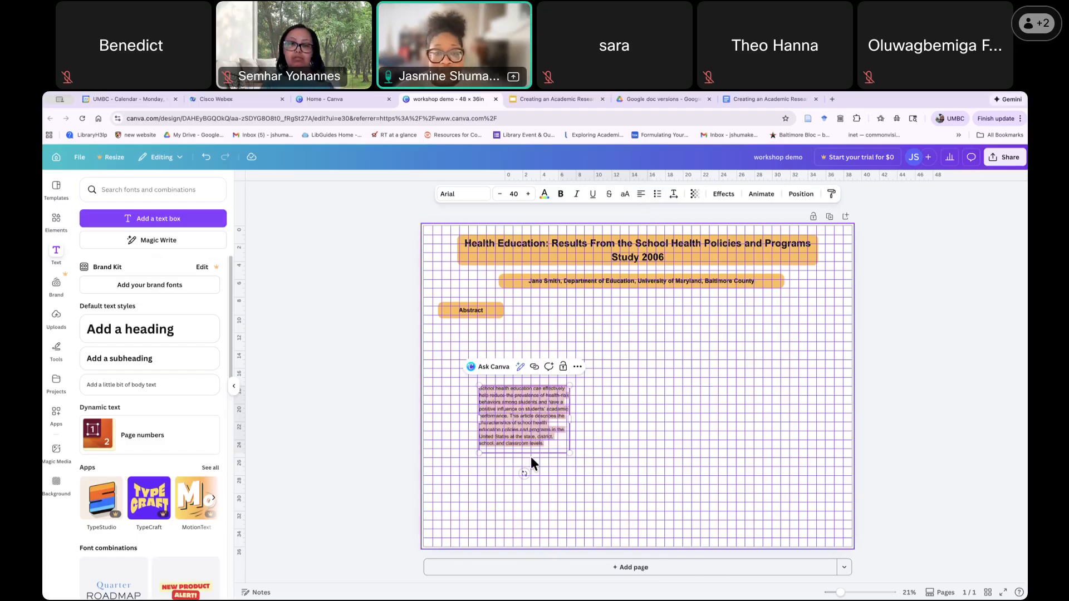
- Move the abstract paragraph directly beneath the Abstract heading and shift the heading sideways to centre it above the text
{"action": "left_click", "coordinate": [596, 481]}
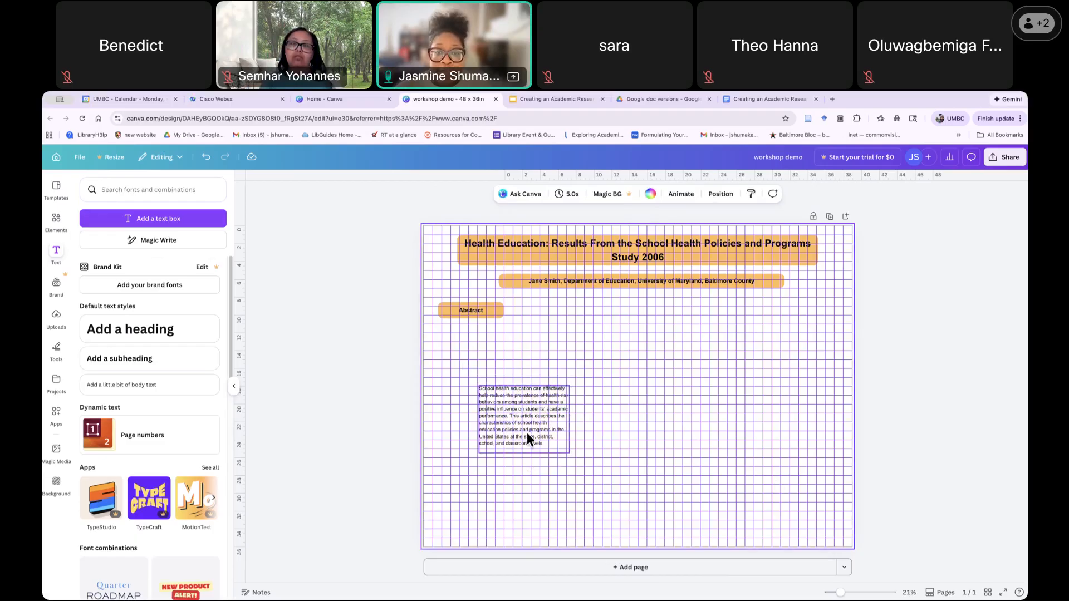
{"action": "left_click_drag", "start_coordinate": [535, 437], "coordinate": [497, 374]}
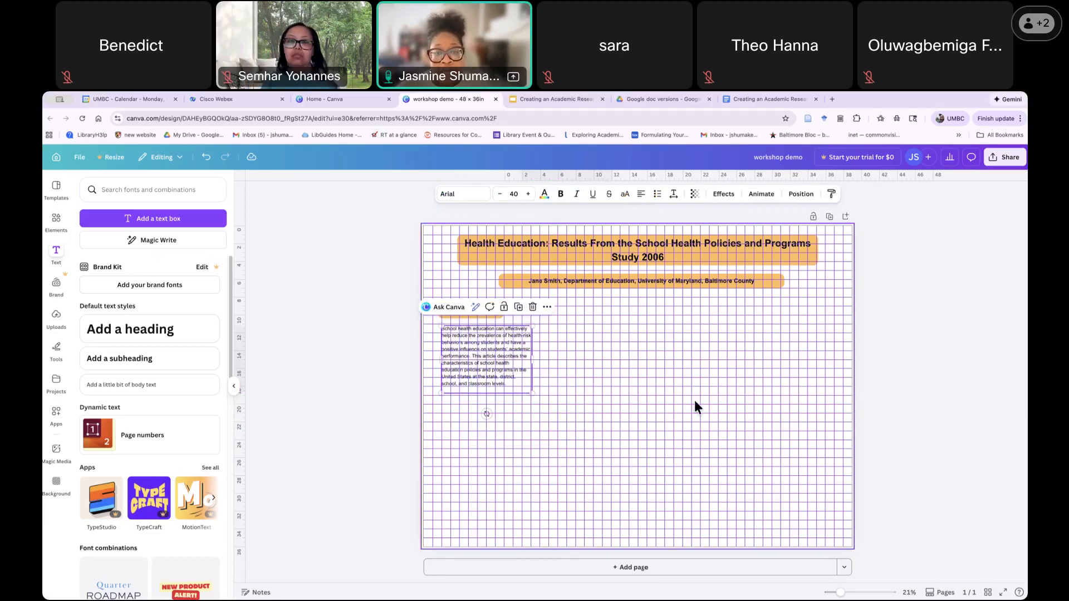
{"action": "left_click", "coordinate": [683, 433]}
{"action": "left_click_drag", "start_coordinate": [498, 313], "coordinate": [513, 313]}
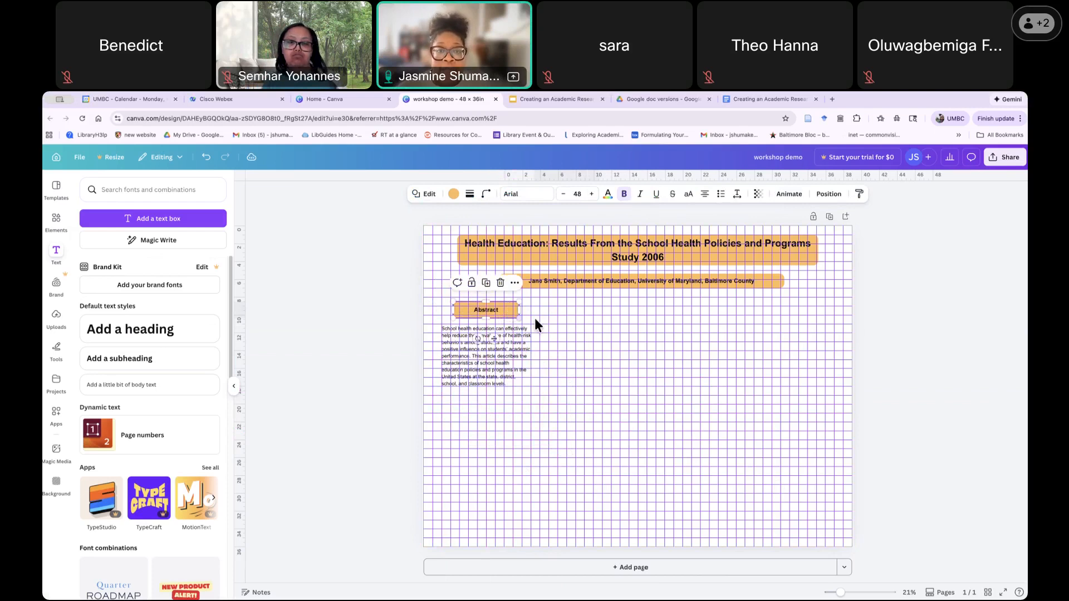
{"action": "left_click", "coordinate": [687, 388]}
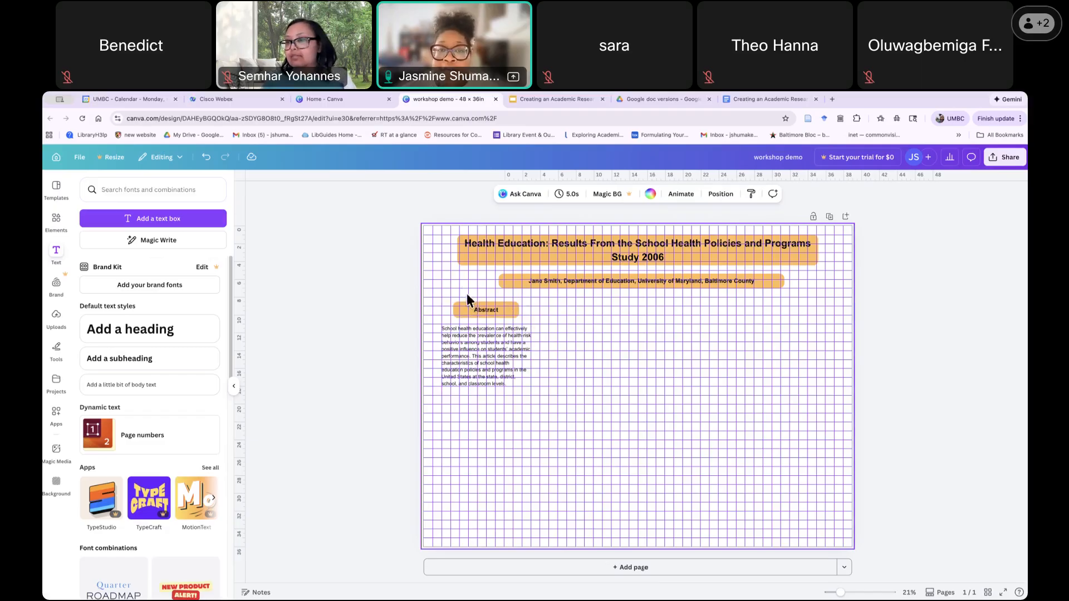
- Duplicate the Abstract heading box, place the copy below the abstract paragraph, and change its text to "Methods"
{"action": "left_click", "coordinate": [512, 313]}
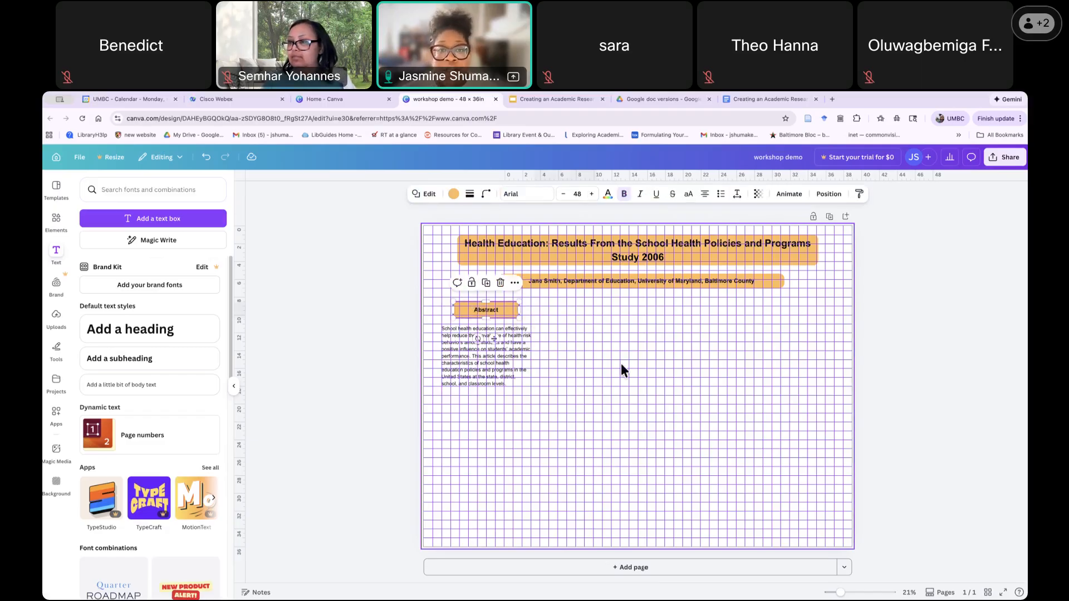
{"action": "left_click", "coordinate": [488, 284]}
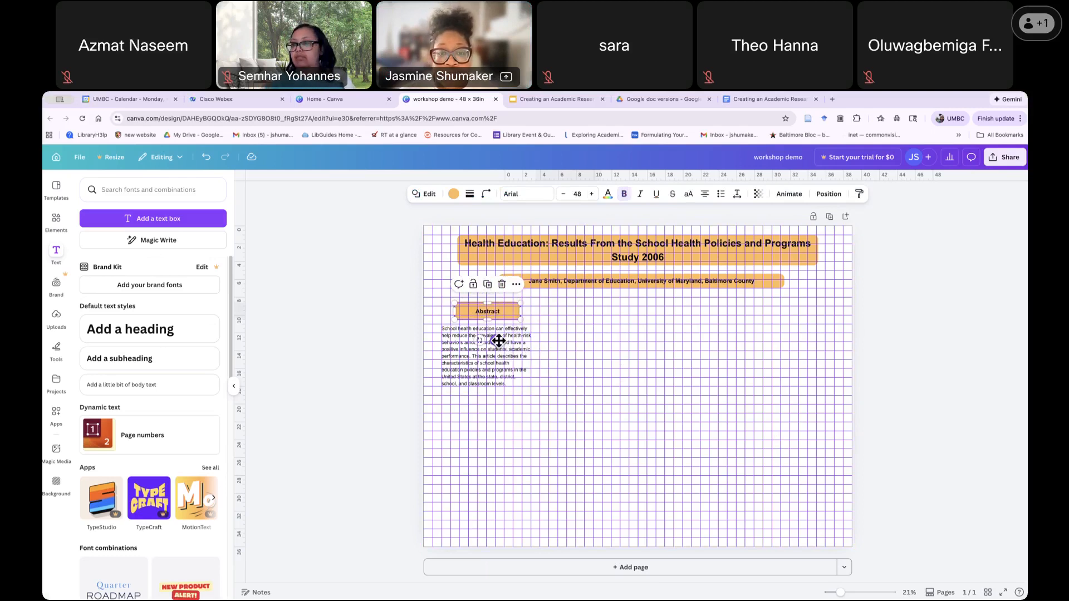
{"action": "left_click_drag", "start_coordinate": [496, 339], "coordinate": [494, 439]}
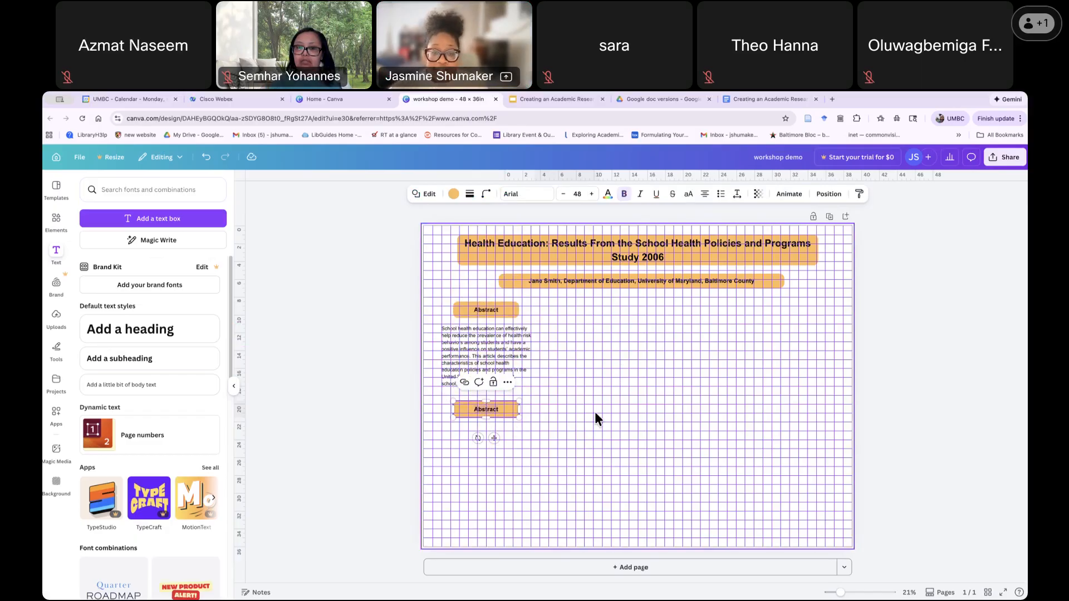
{"action": "type", "text": "Methods"}
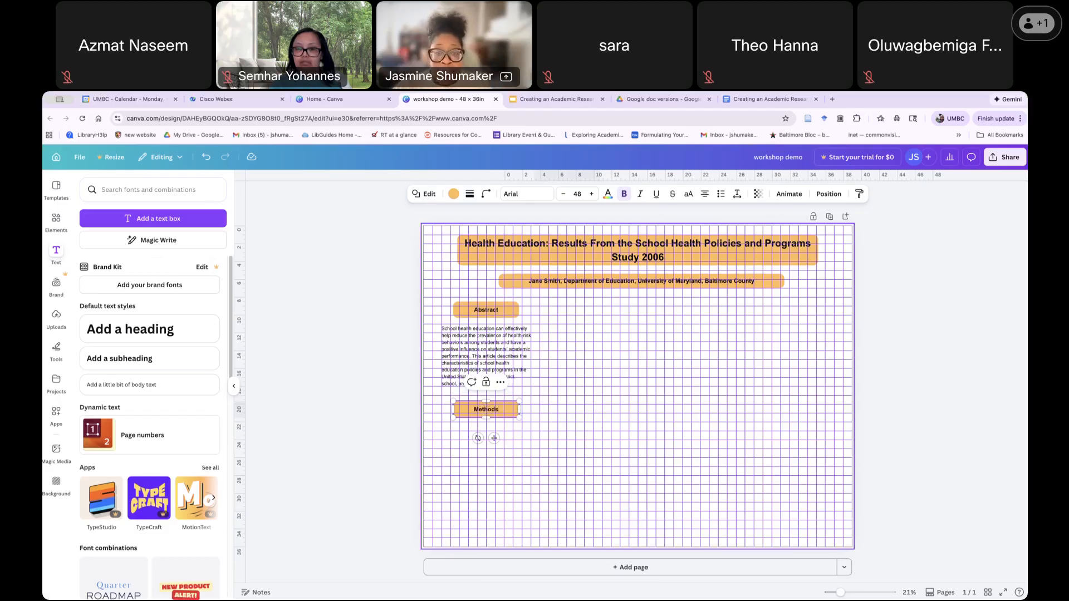
{"action": "left_click", "coordinate": [685, 425]}
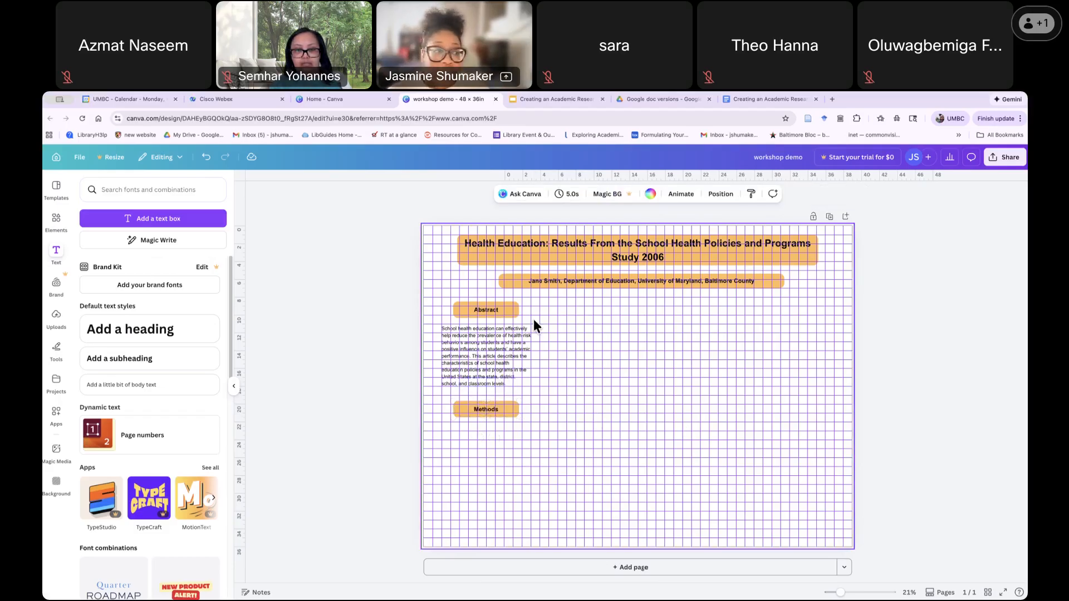
{"action": "left_click", "coordinate": [57, 350]}
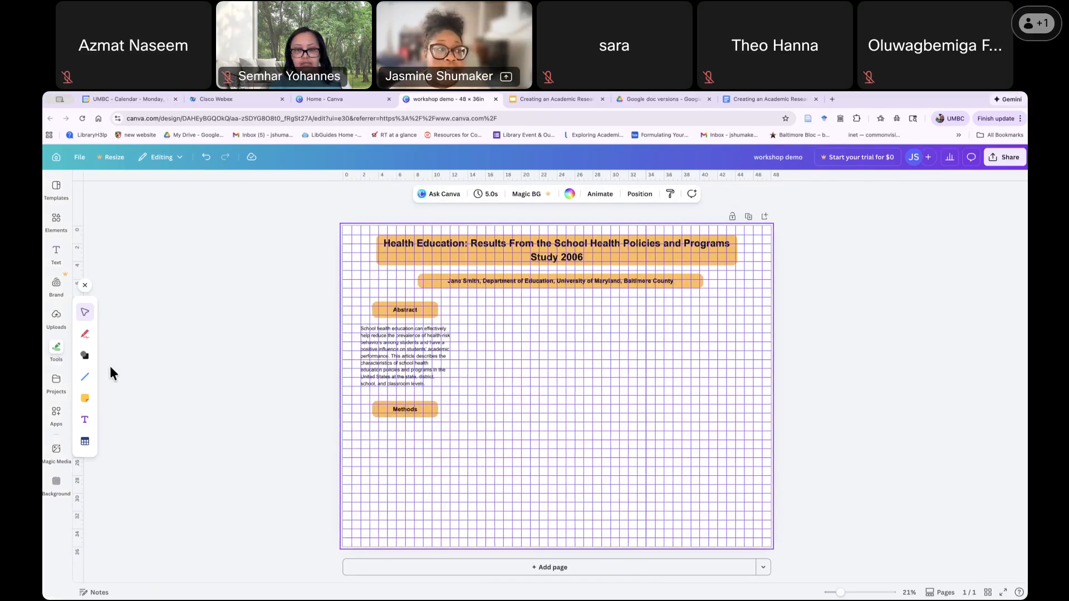
{"action": "left_click", "coordinate": [84, 358]}
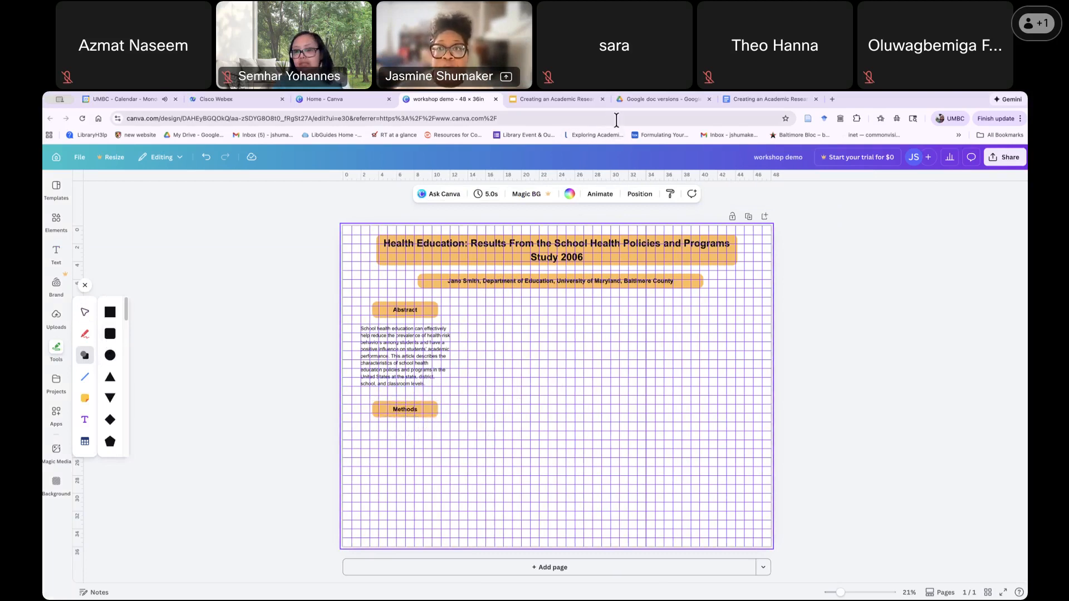
- Switch to the Google Docs poster content and copy the Methods paragraph without its label
{"action": "left_click", "coordinate": [761, 101]}
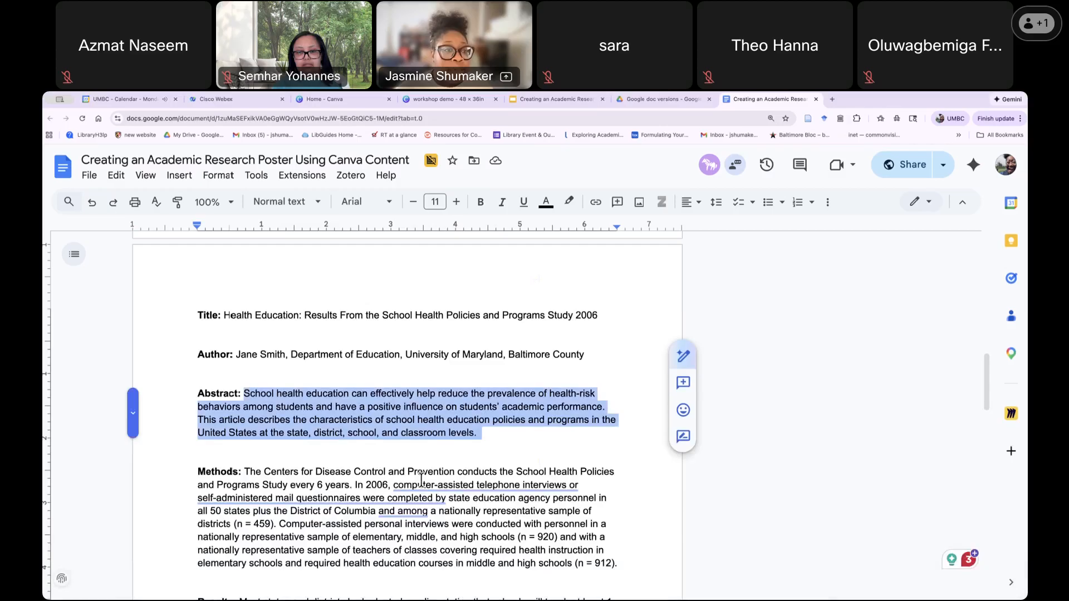
{"action": "scroll", "coordinate": [243, 374], "scroll_direction": "down", "scroll_amount": 2}
{"action": "left_click", "coordinate": [243, 375]}
{"action": "left_click_drag", "start_coordinate": [244, 382], "coordinate": [633, 474]}
{"action": "key", "text": "ctrl+c"}
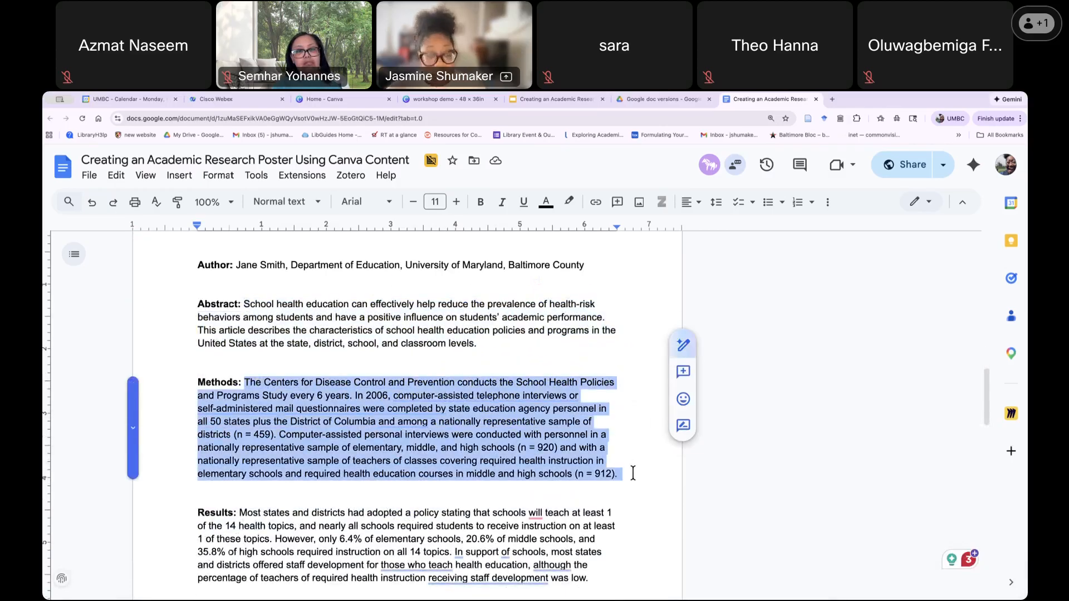
- Switch back to Canva, add an enlarged text box to the page, and make its text non-bold at size 40
{"action": "left_click", "coordinate": [437, 103]}
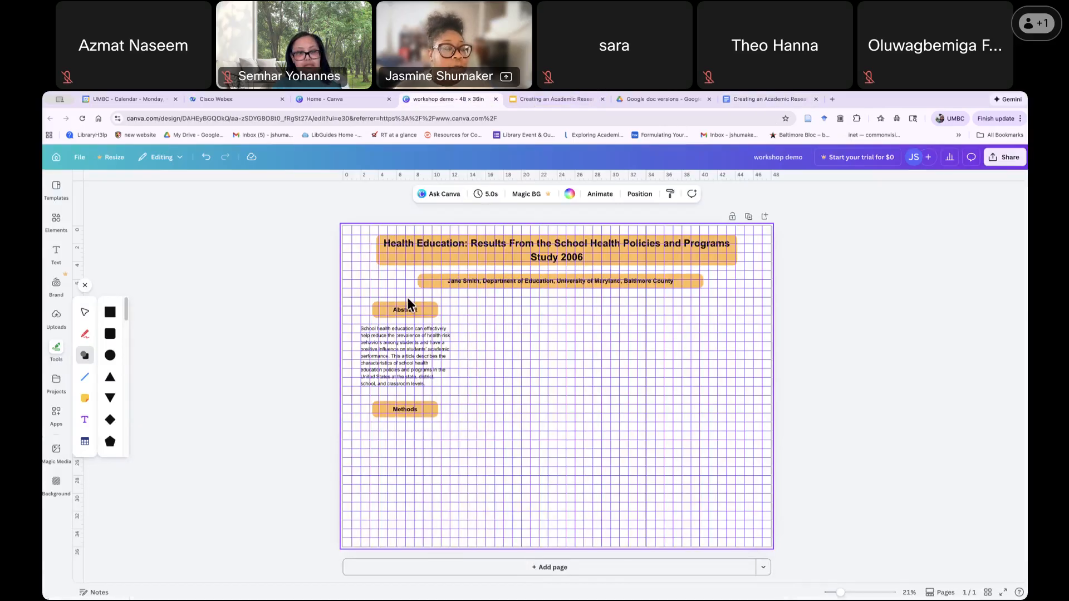
{"action": "left_click", "coordinate": [58, 254]}
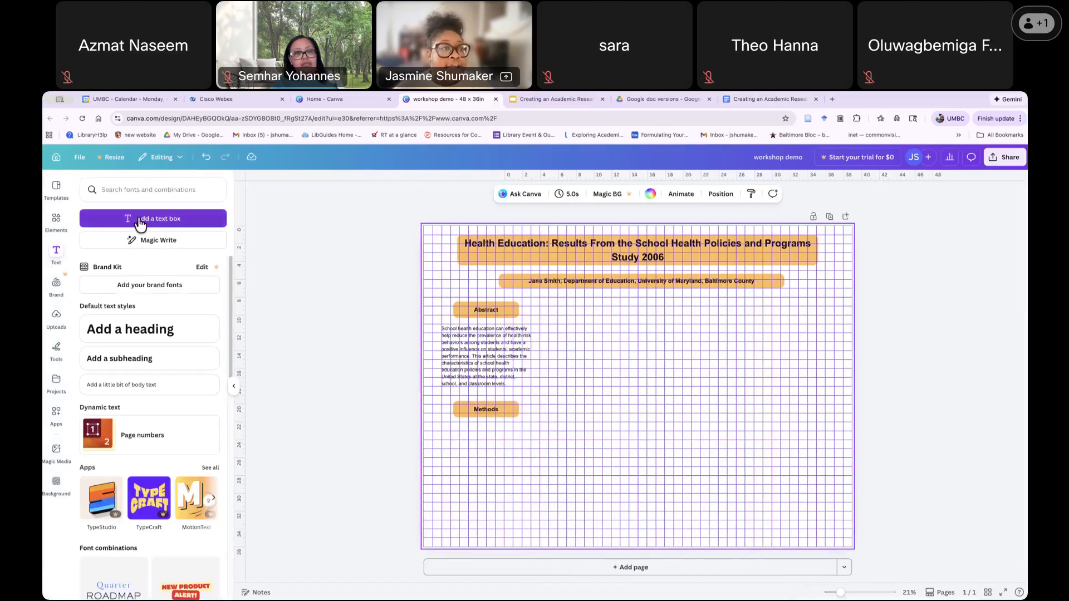
{"action": "left_click", "coordinate": [199, 223]}
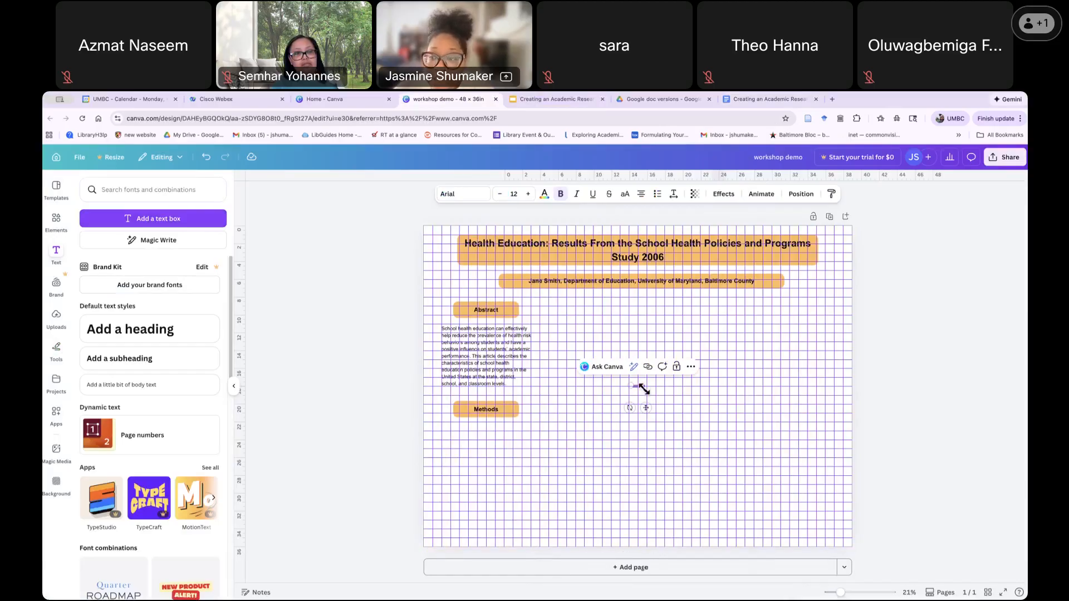
{"action": "left_click_drag", "start_coordinate": [642, 390], "coordinate": [690, 398]}
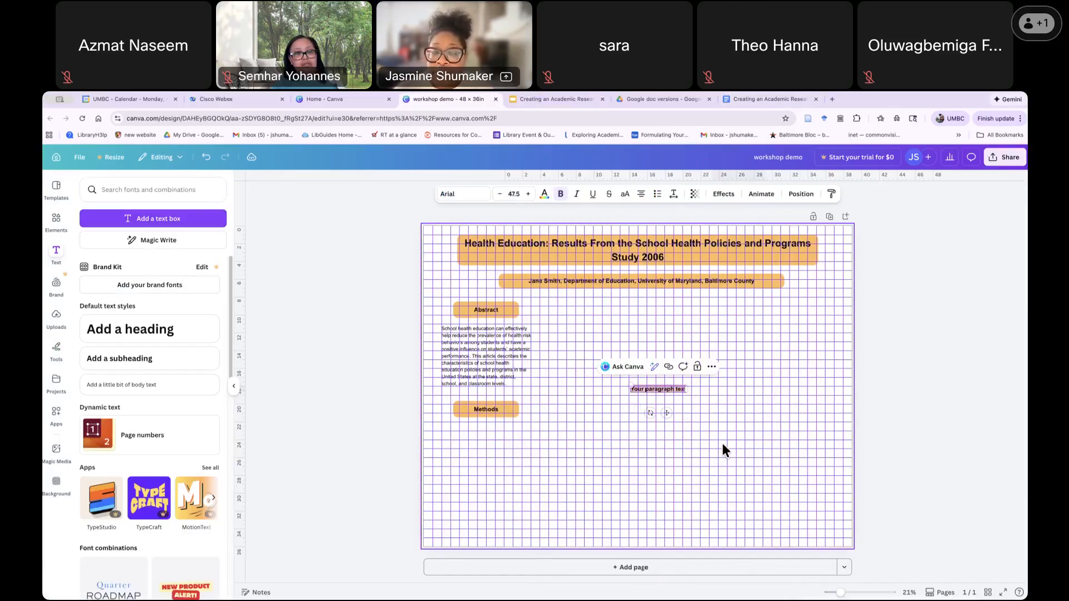
{"action": "left_click", "coordinate": [560, 195]}
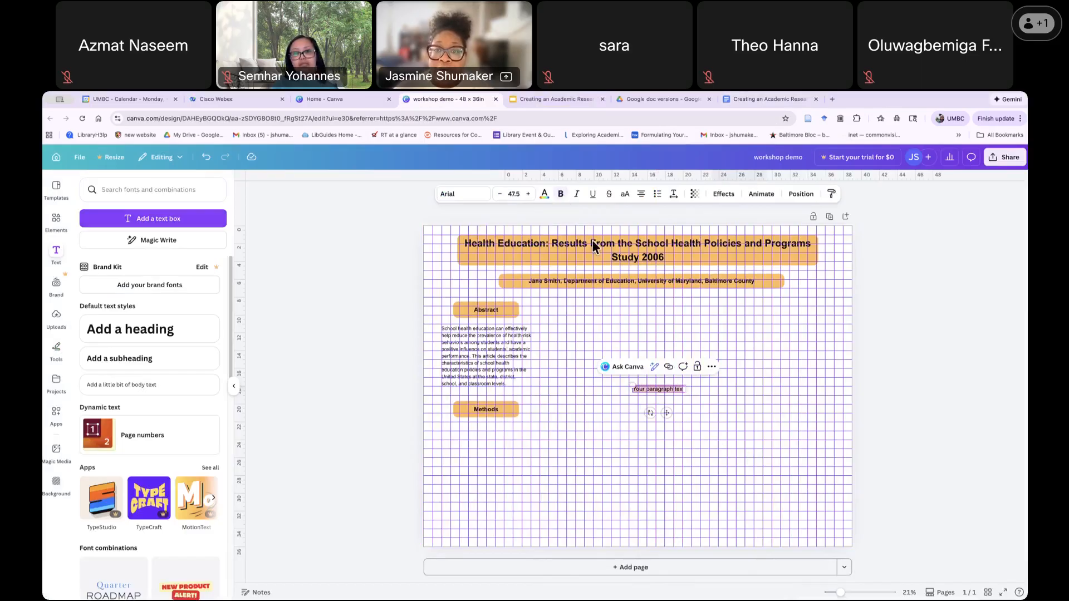
{"action": "left_click", "coordinate": [514, 194]}
{"action": "type", "text": "4"}
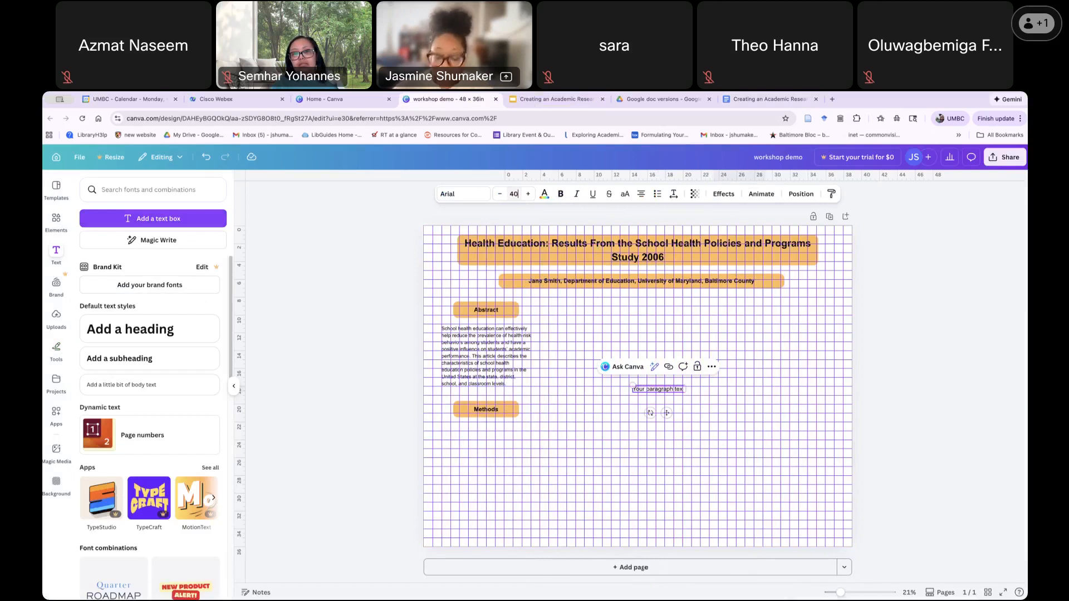
{"action": "type", "text": "0"}
{"action": "key", "text": "Return"}
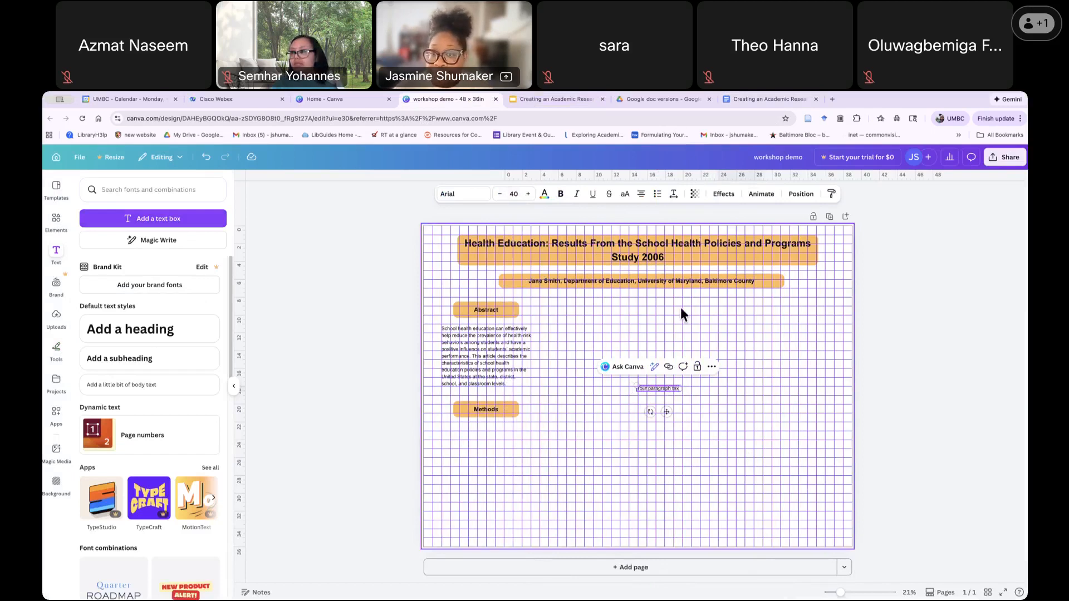
- Replace the placeholder text with the copied Methods paragraph and move the text box below the Methods heading
{"action": "double_click", "coordinate": [652, 388]}
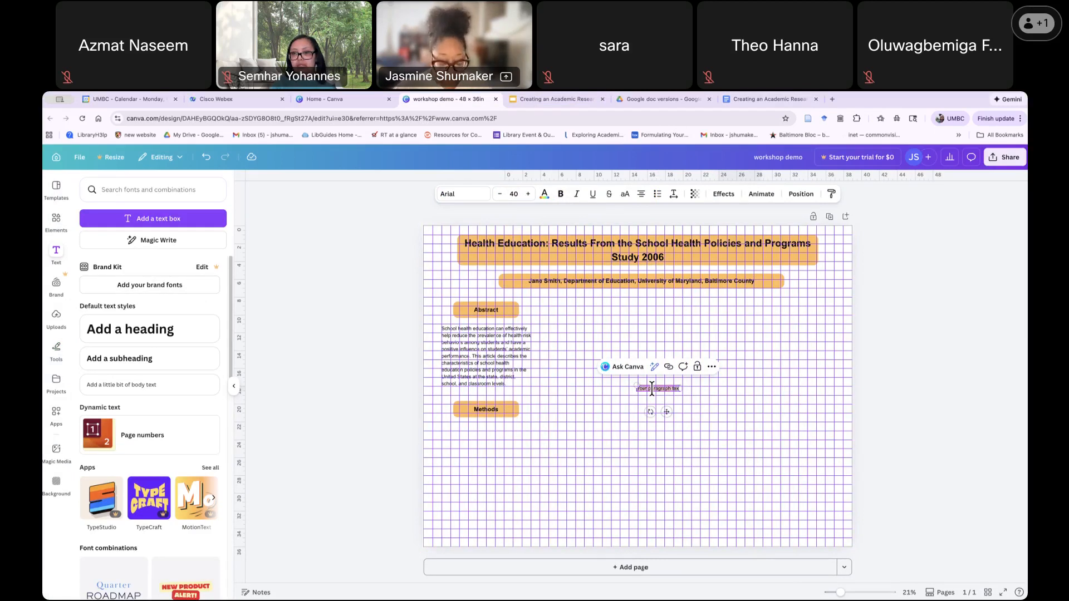
{"action": "key", "text": "ctrl+v"}
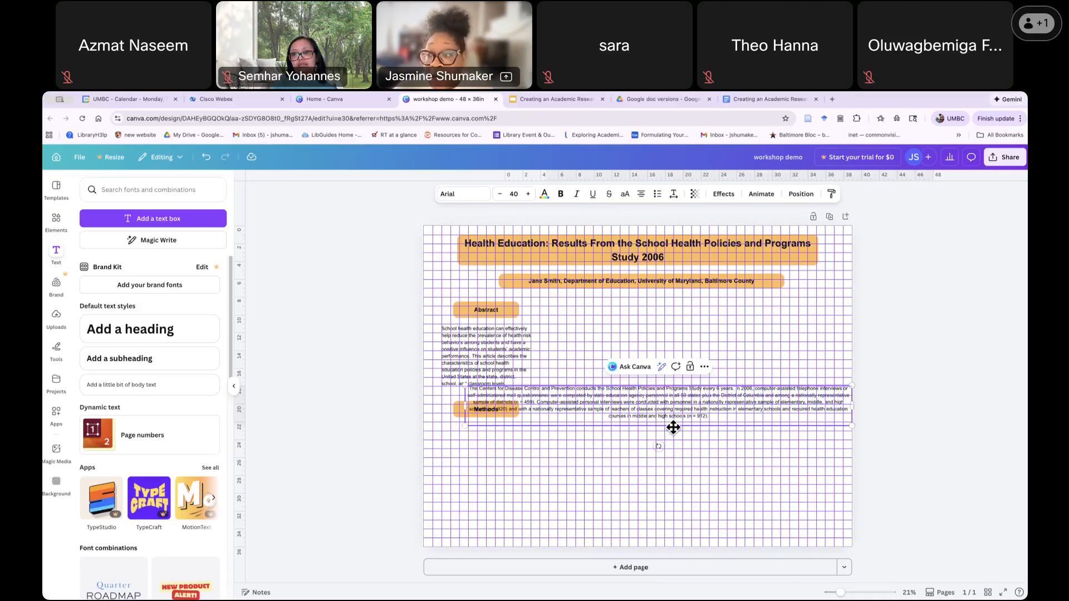
{"action": "left_click_drag", "start_coordinate": [673, 428], "coordinate": [646, 489]}
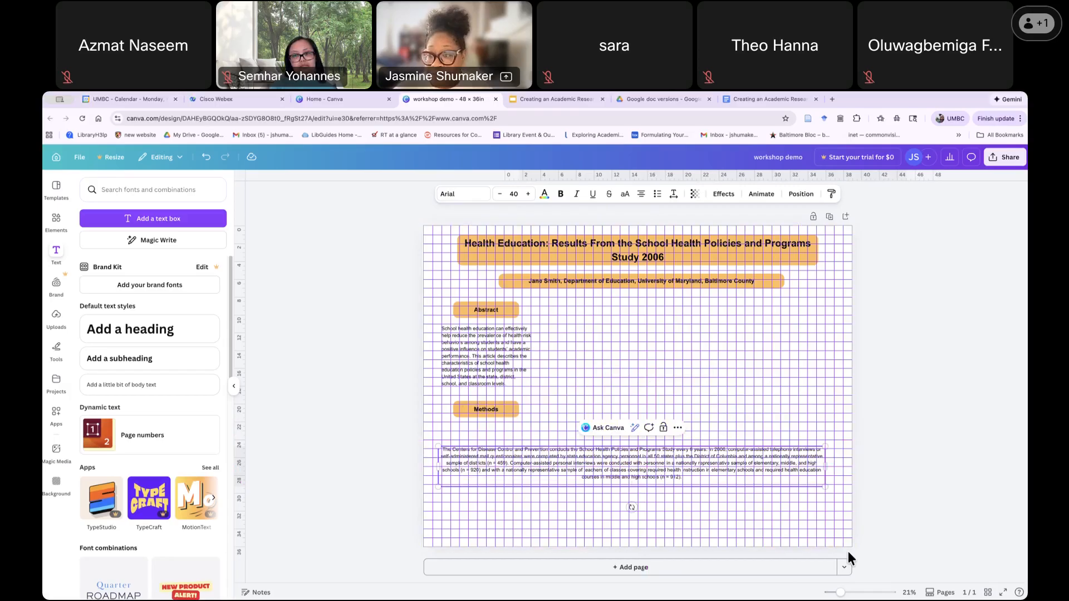
- Left-align the Methods paragraph, narrow its box to about 15 in wide, and move it up close beneath the Methods heading
{"action": "double_click", "coordinate": [608, 453]}
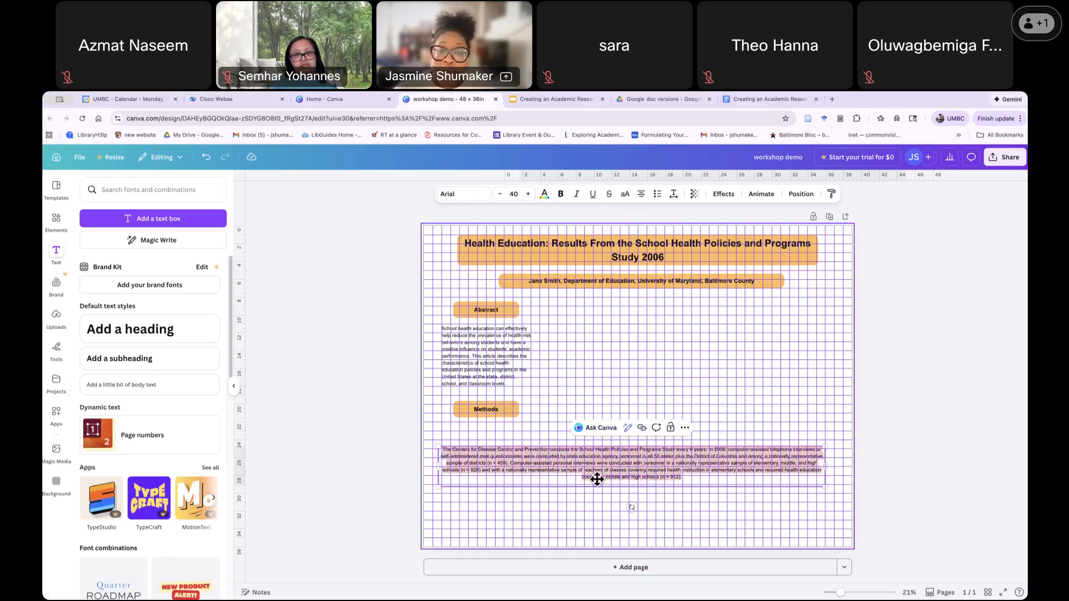
{"action": "left_click", "coordinate": [641, 194]}
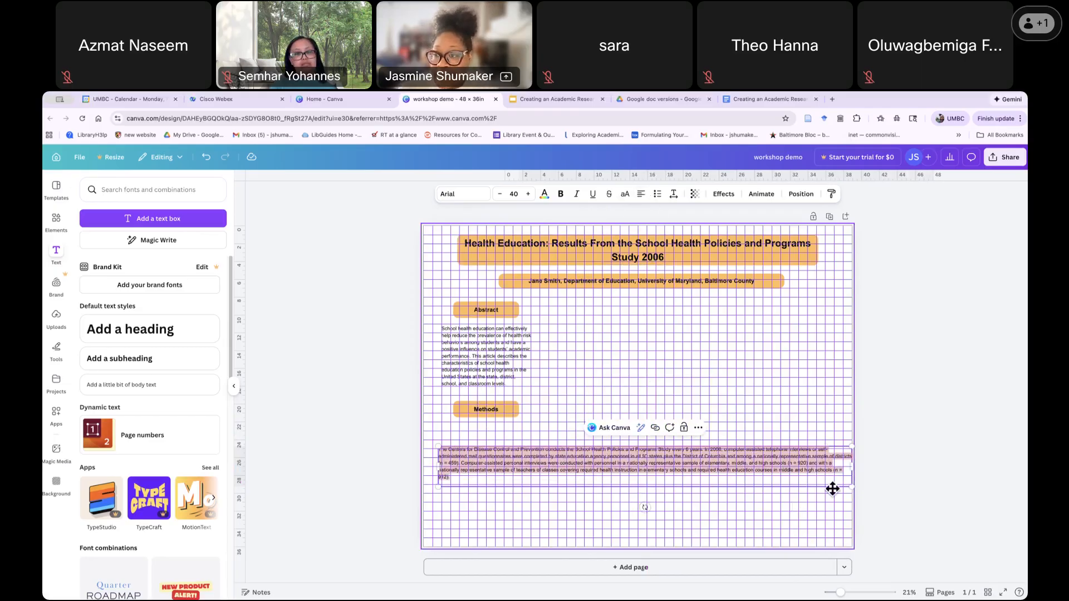
{"action": "left_click_drag", "start_coordinate": [852, 469], "coordinate": [572, 488]}
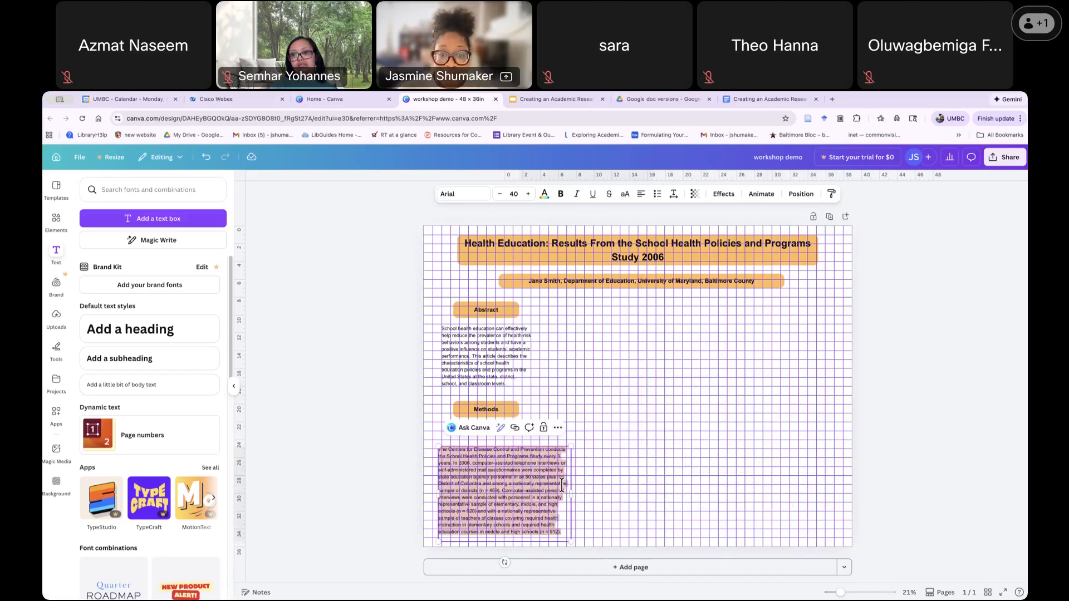
{"action": "left_click_drag", "start_coordinate": [526, 499], "coordinate": [521, 480]}
{"action": "left_click", "coordinate": [712, 474]}
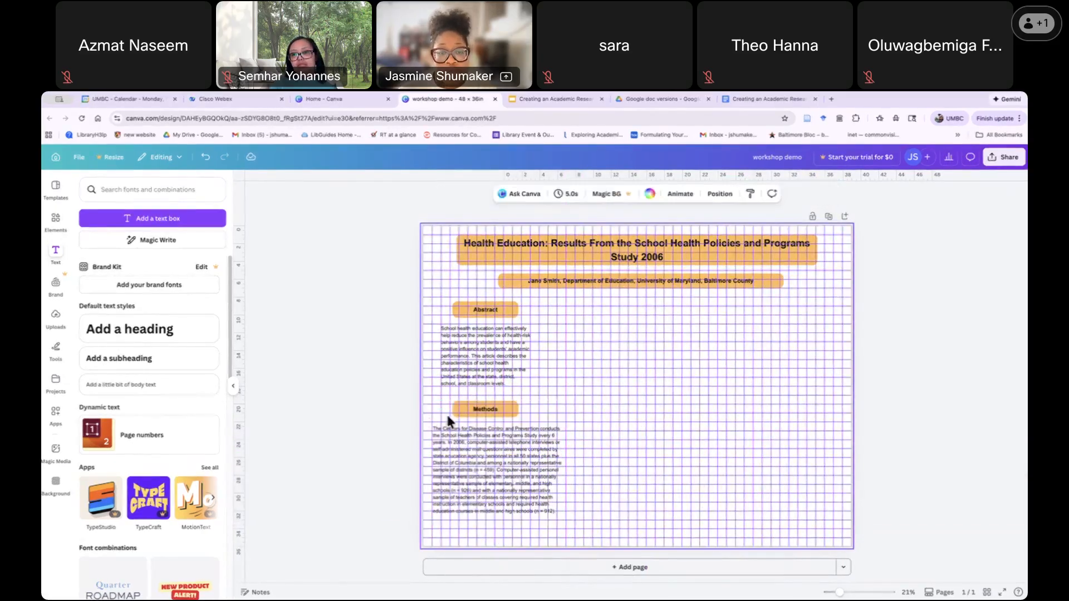
- Reposition the Abstract and Methods heading boxes so that each sits above its own paragraph
{"action": "left_click_drag", "start_coordinate": [492, 414], "coordinate": [501, 413]}
{"action": "left_click", "coordinate": [611, 426]}
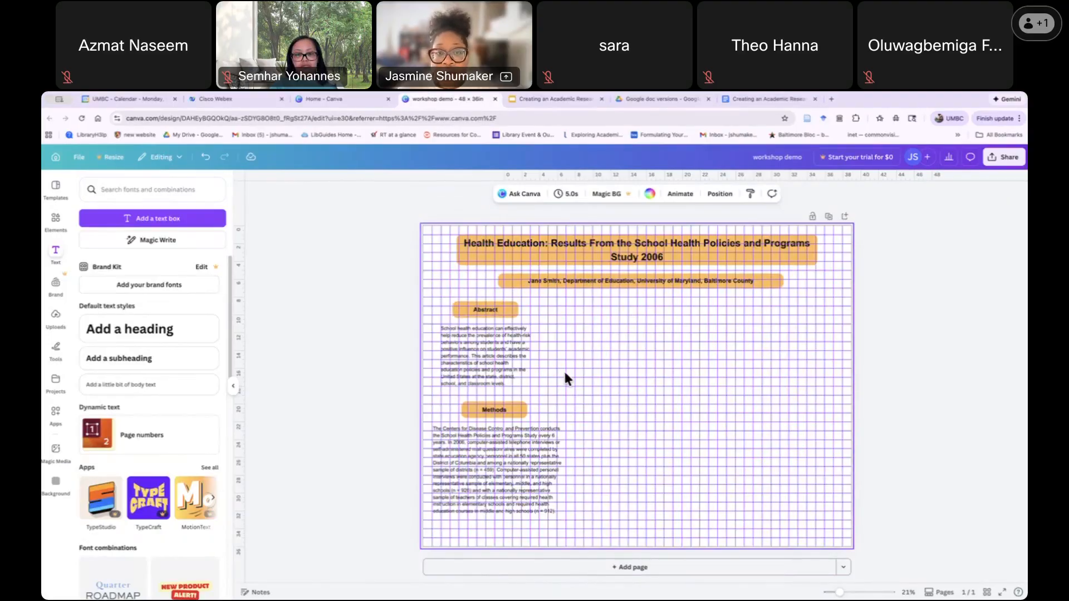
{"action": "mouse_move", "coordinate": [515, 315]}
{"action": "left_mouse_down"}
{"action": "mouse_move", "coordinate": [539, 317]}
{"action": "mouse_move", "coordinate": [508, 310]}
{"action": "mouse_move", "coordinate": [519, 311]}
{"action": "left_mouse_up"}
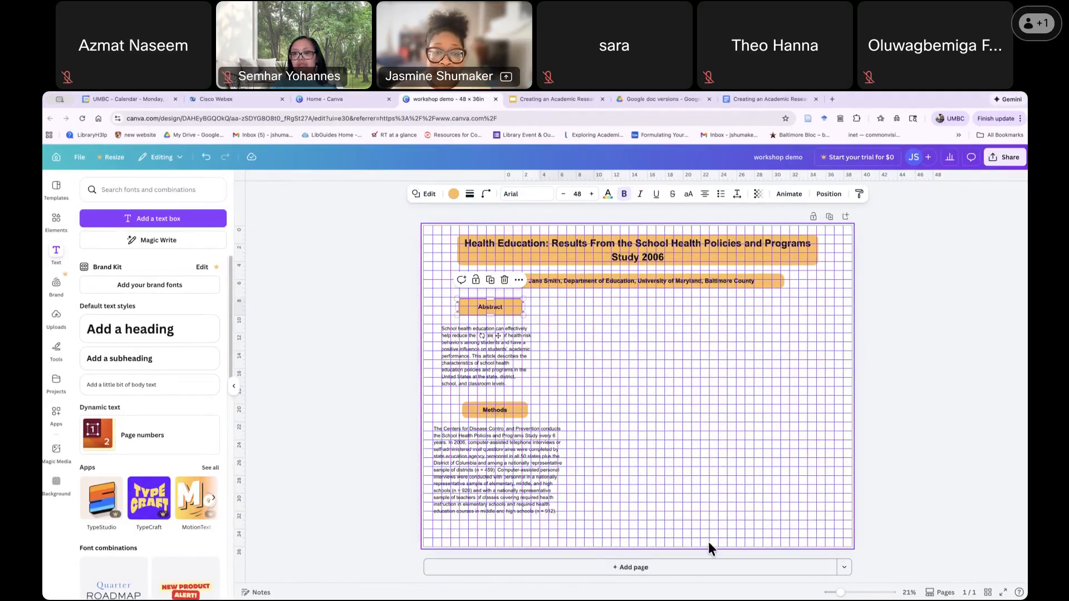
{"action": "left_click_drag", "start_coordinate": [518, 413], "coordinate": [477, 411]}
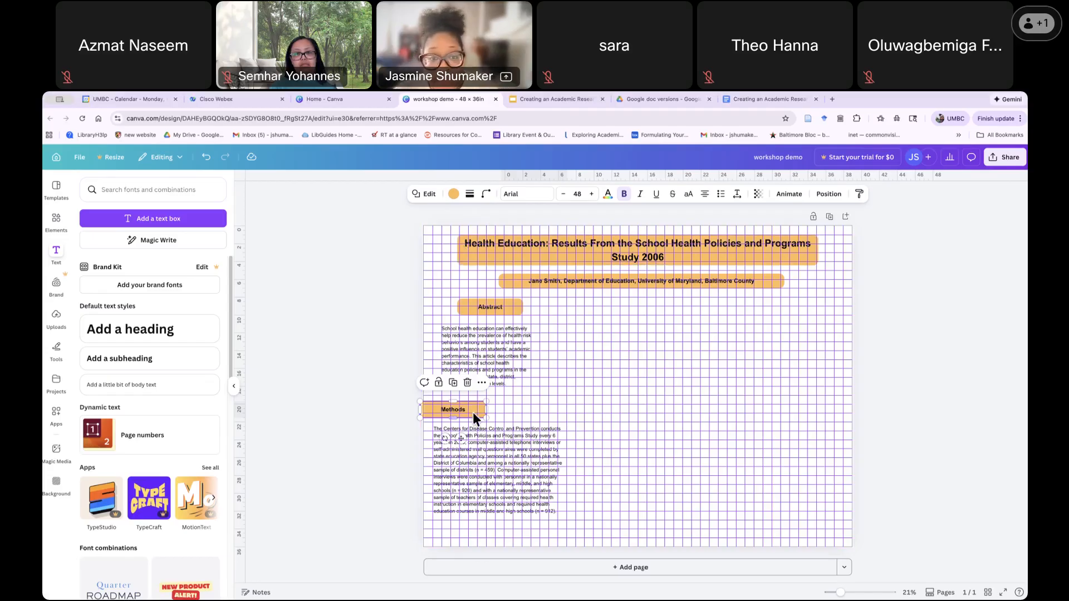
{"action": "left_click_drag", "start_coordinate": [473, 411], "coordinate": [503, 411]}
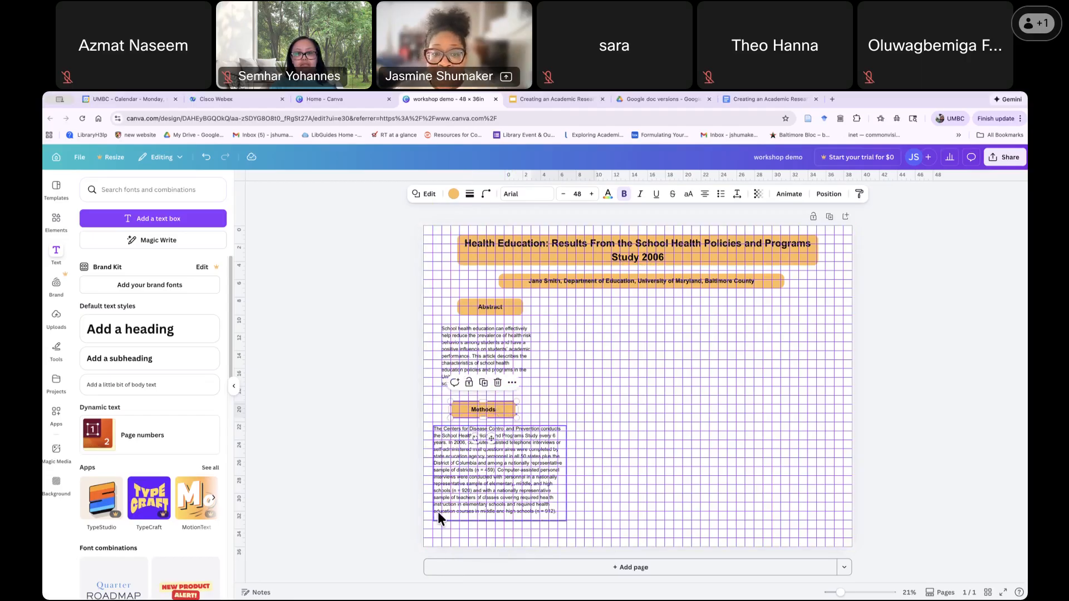
{"action": "left_click", "coordinate": [581, 390]}
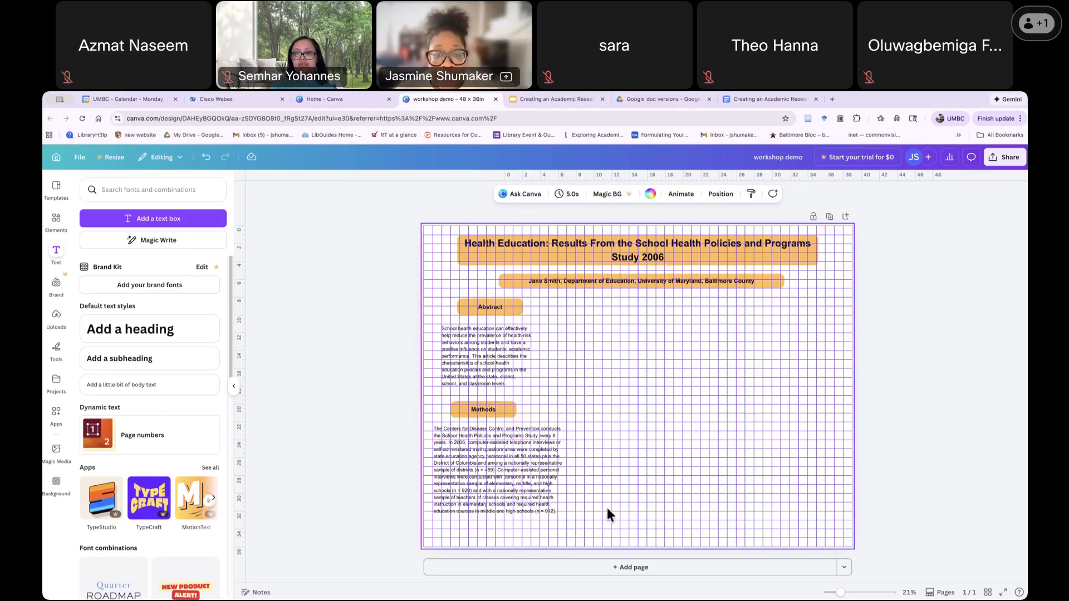
{"action": "left_click", "coordinate": [493, 478]}
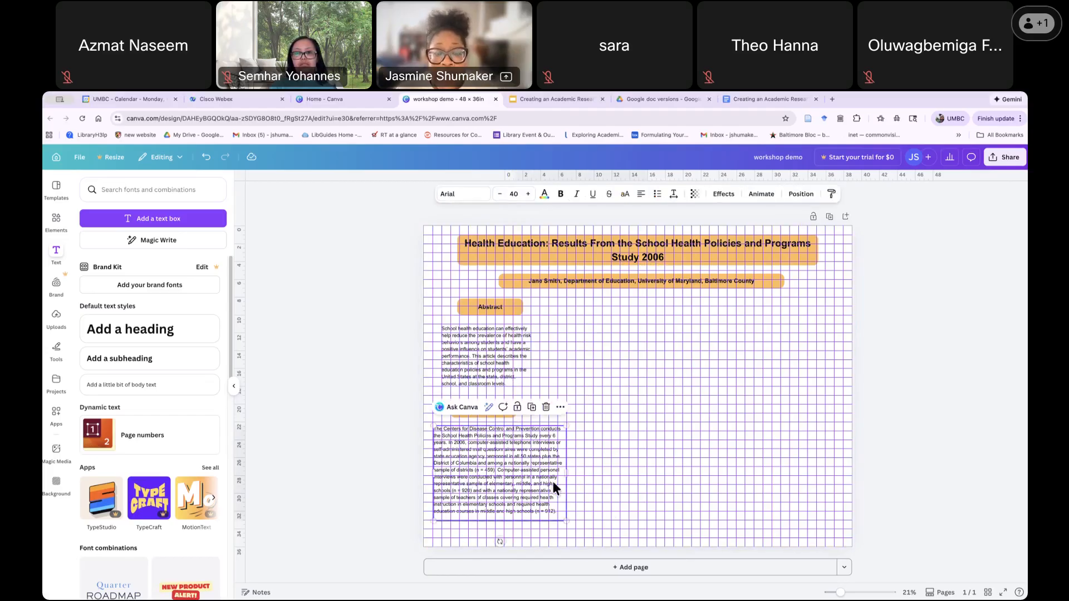
{"action": "left_click", "coordinate": [644, 440]}
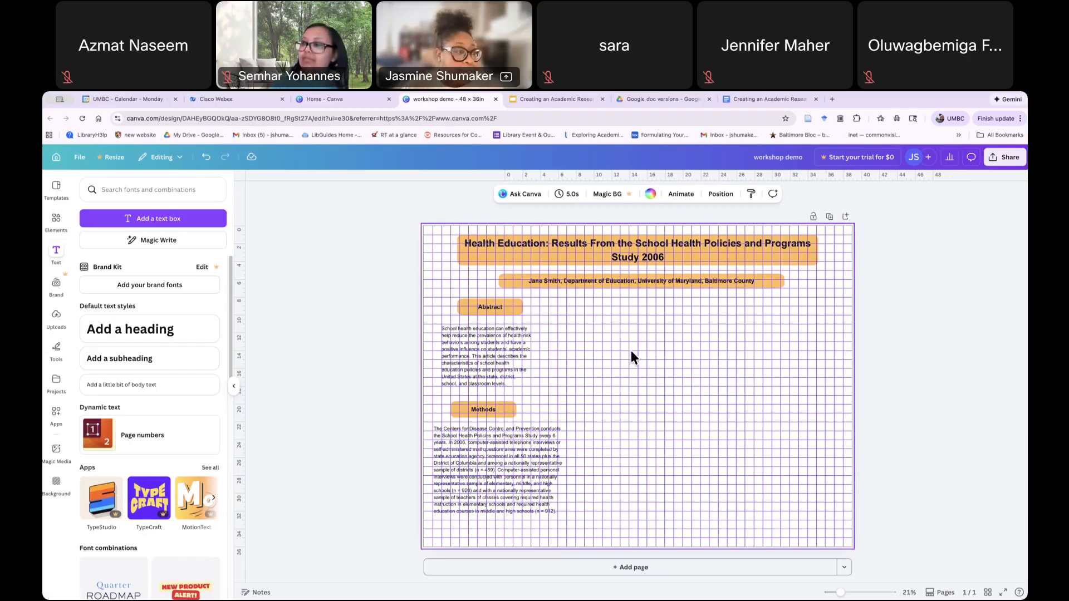
- Insert the uploaded image of three overlapping coloured circles onto the poster
{"action": "left_click", "coordinate": [56, 316]}
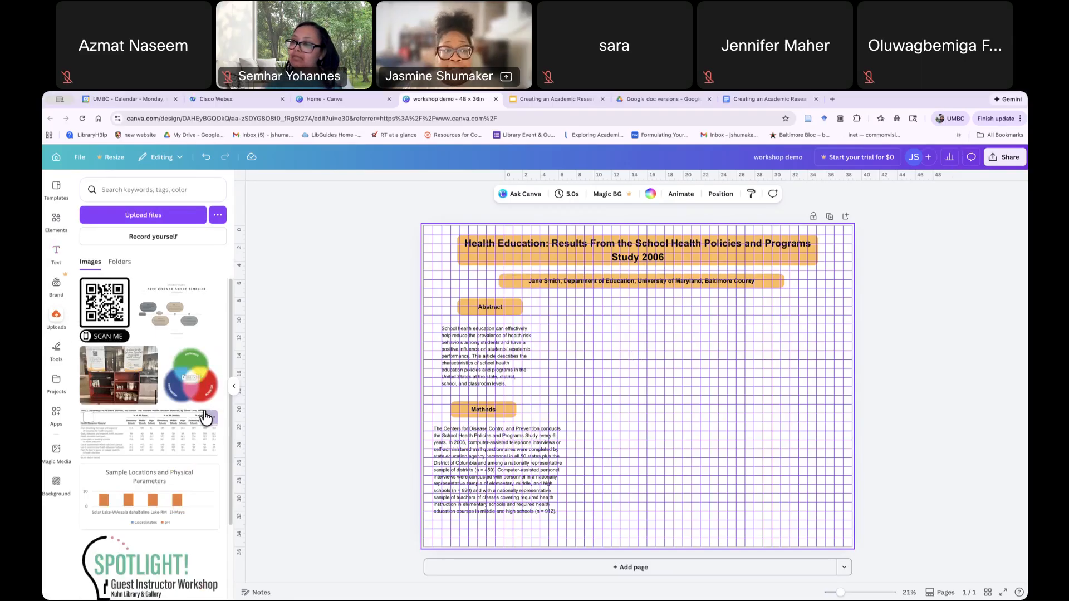
{"action": "left_click", "coordinate": [178, 385]}
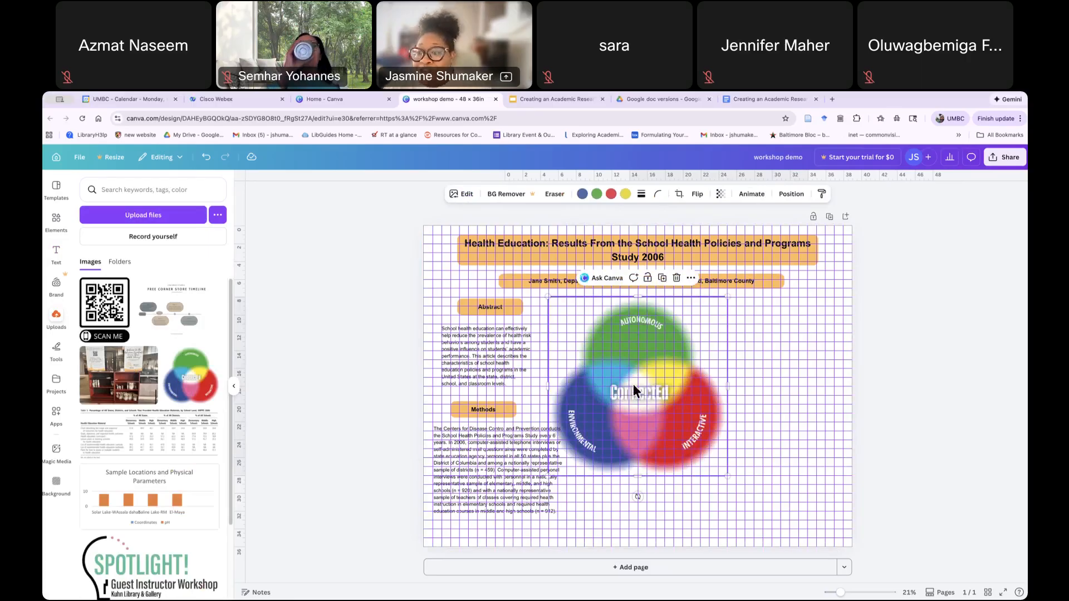